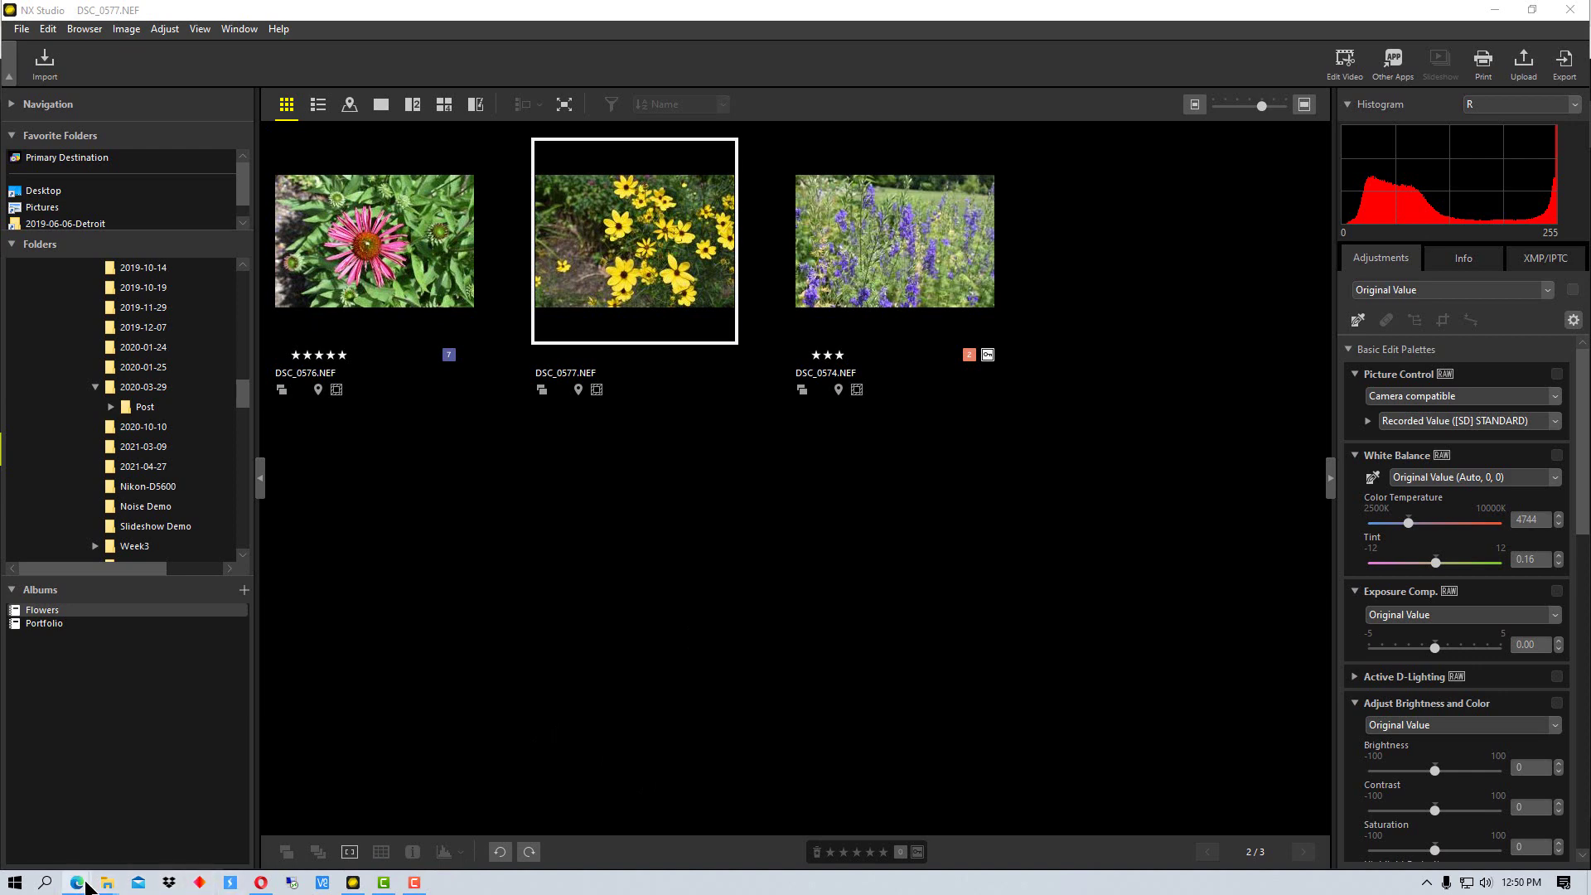
Bring up the Edge window showing the Nikon Image Space Posted photos album
mouse_move(85, 885)
left_click(246, 851)
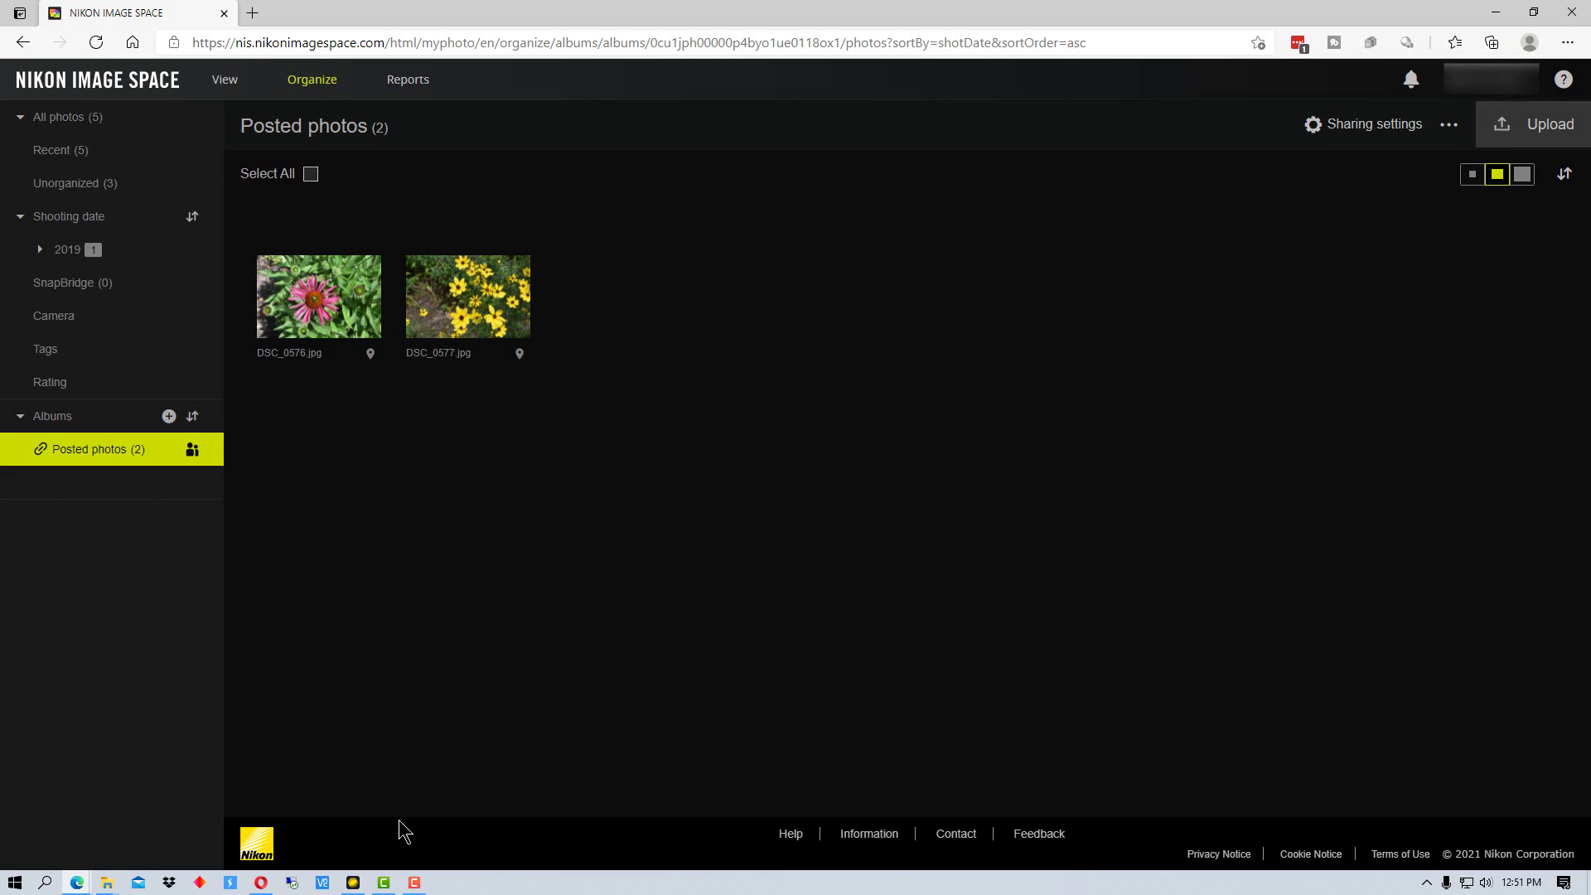
Log in to Nikon Image Space under Edit > Options > Web Service with the account email and password
left_click(353, 882)
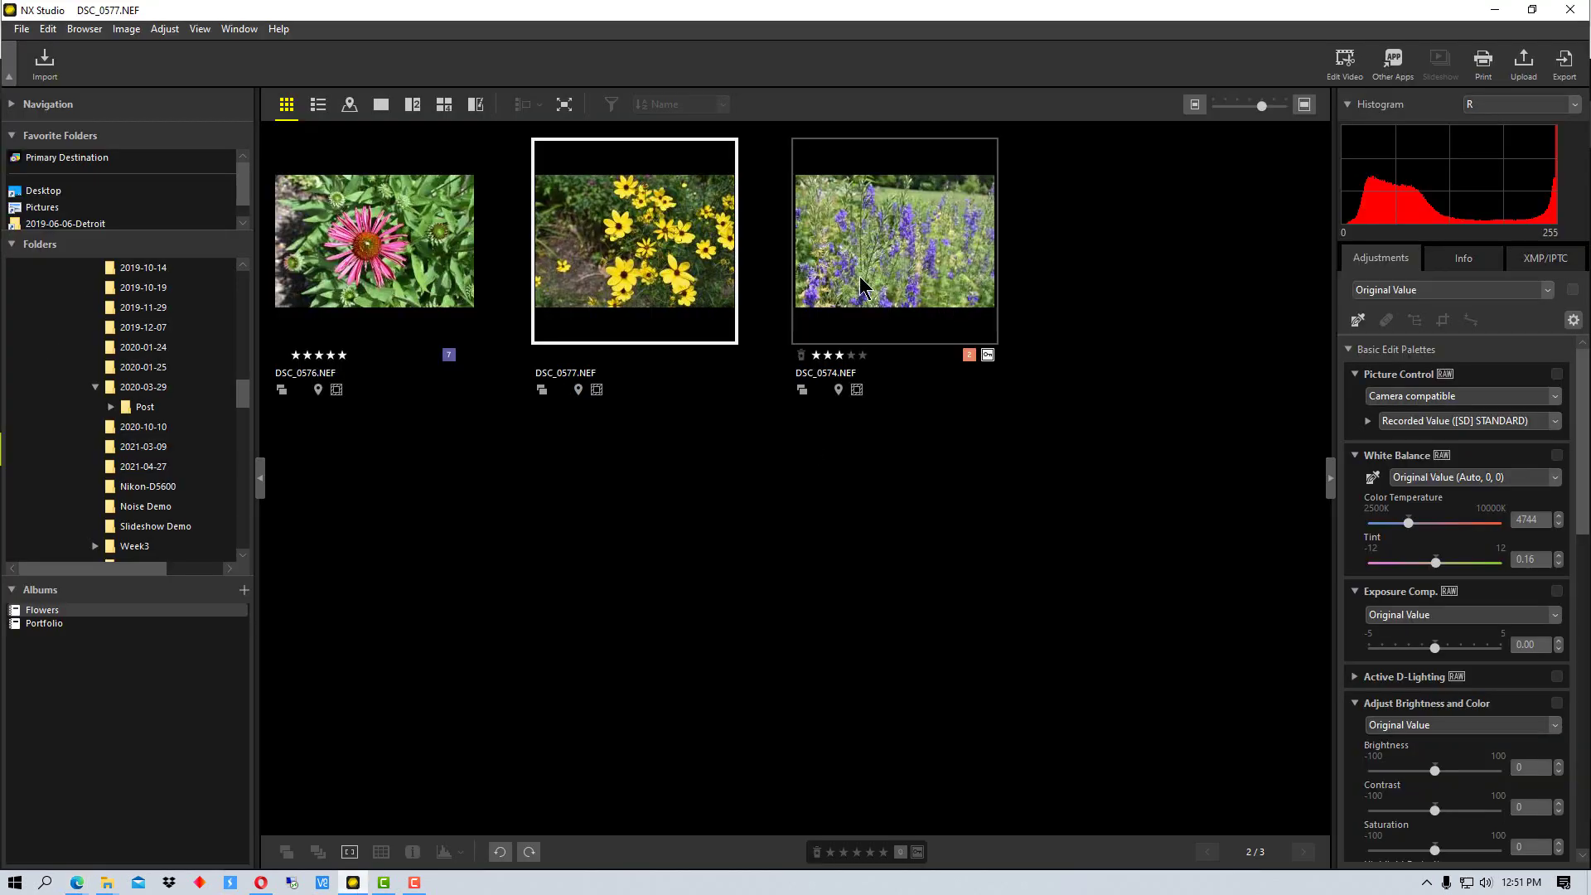
left_click(47, 30)
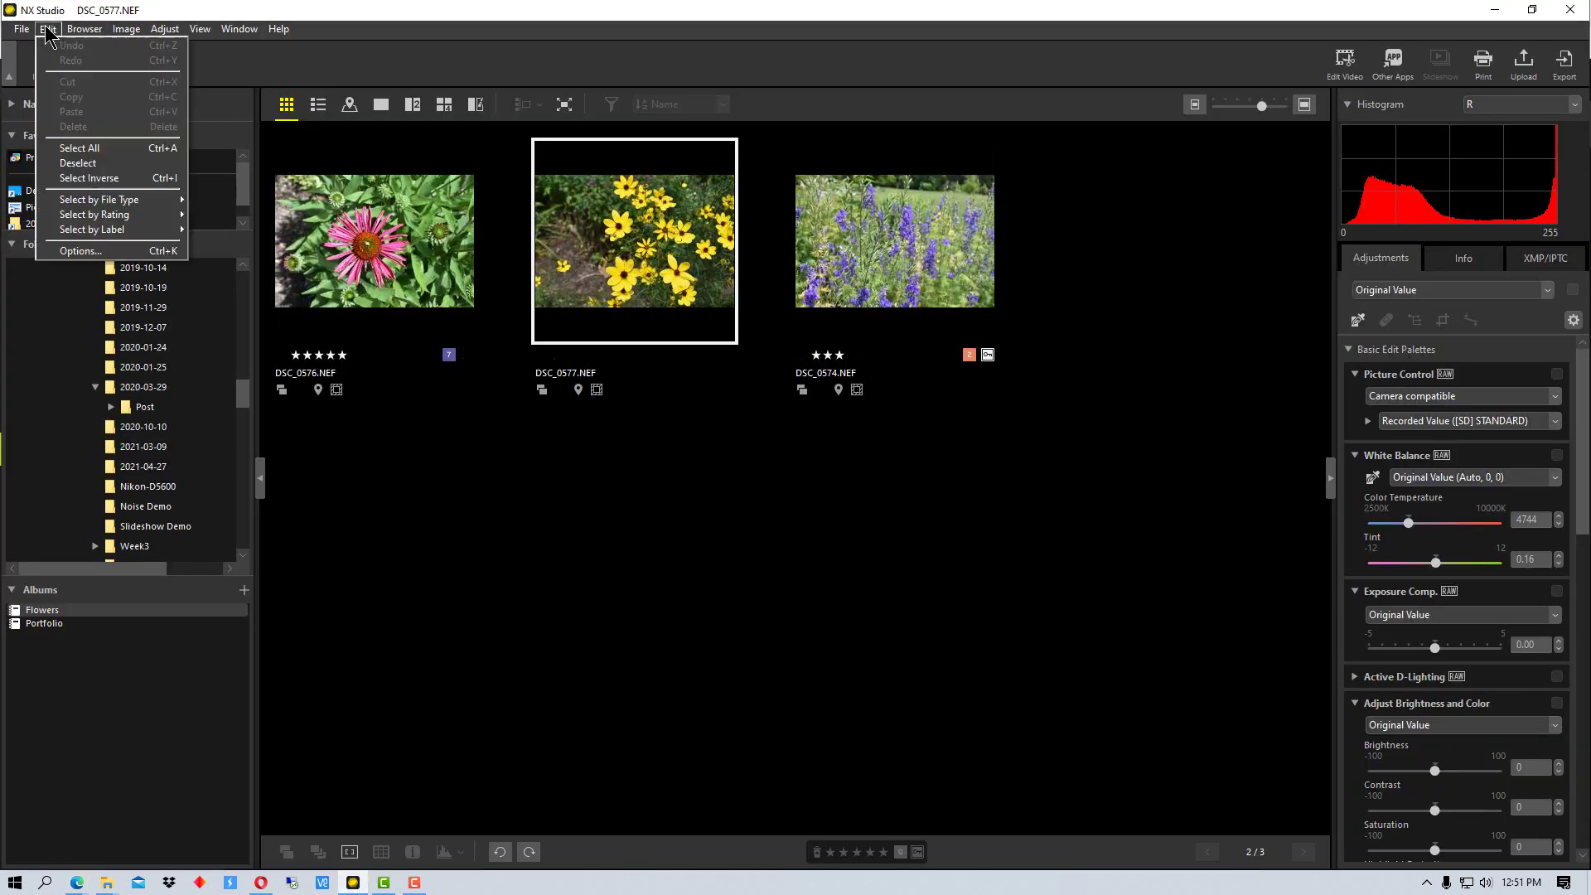
left_click(81, 251)
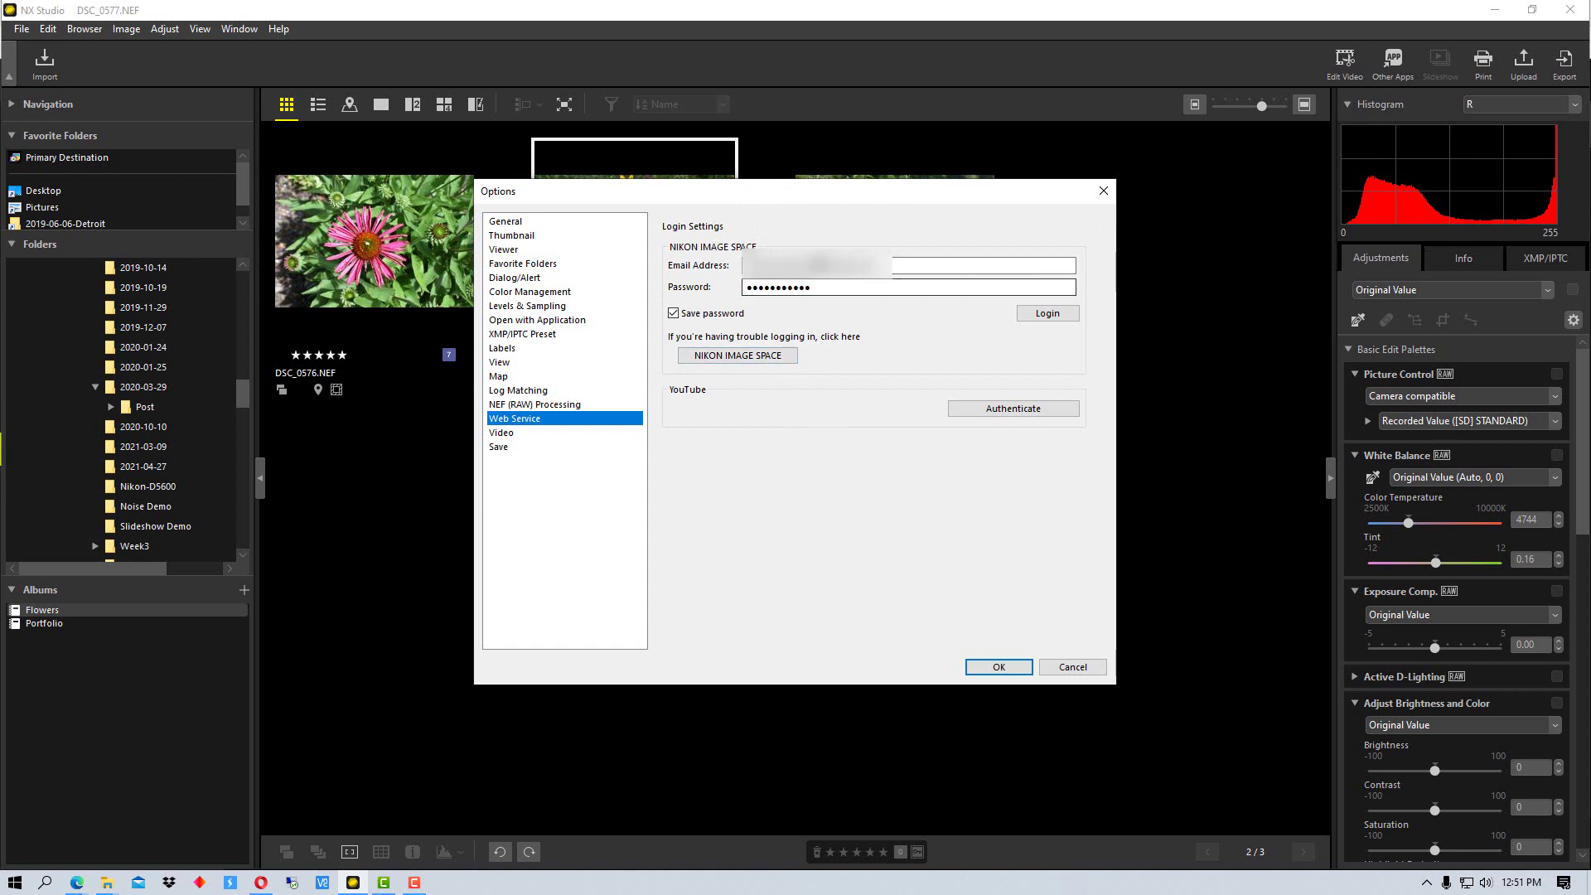
left_click(905, 285)
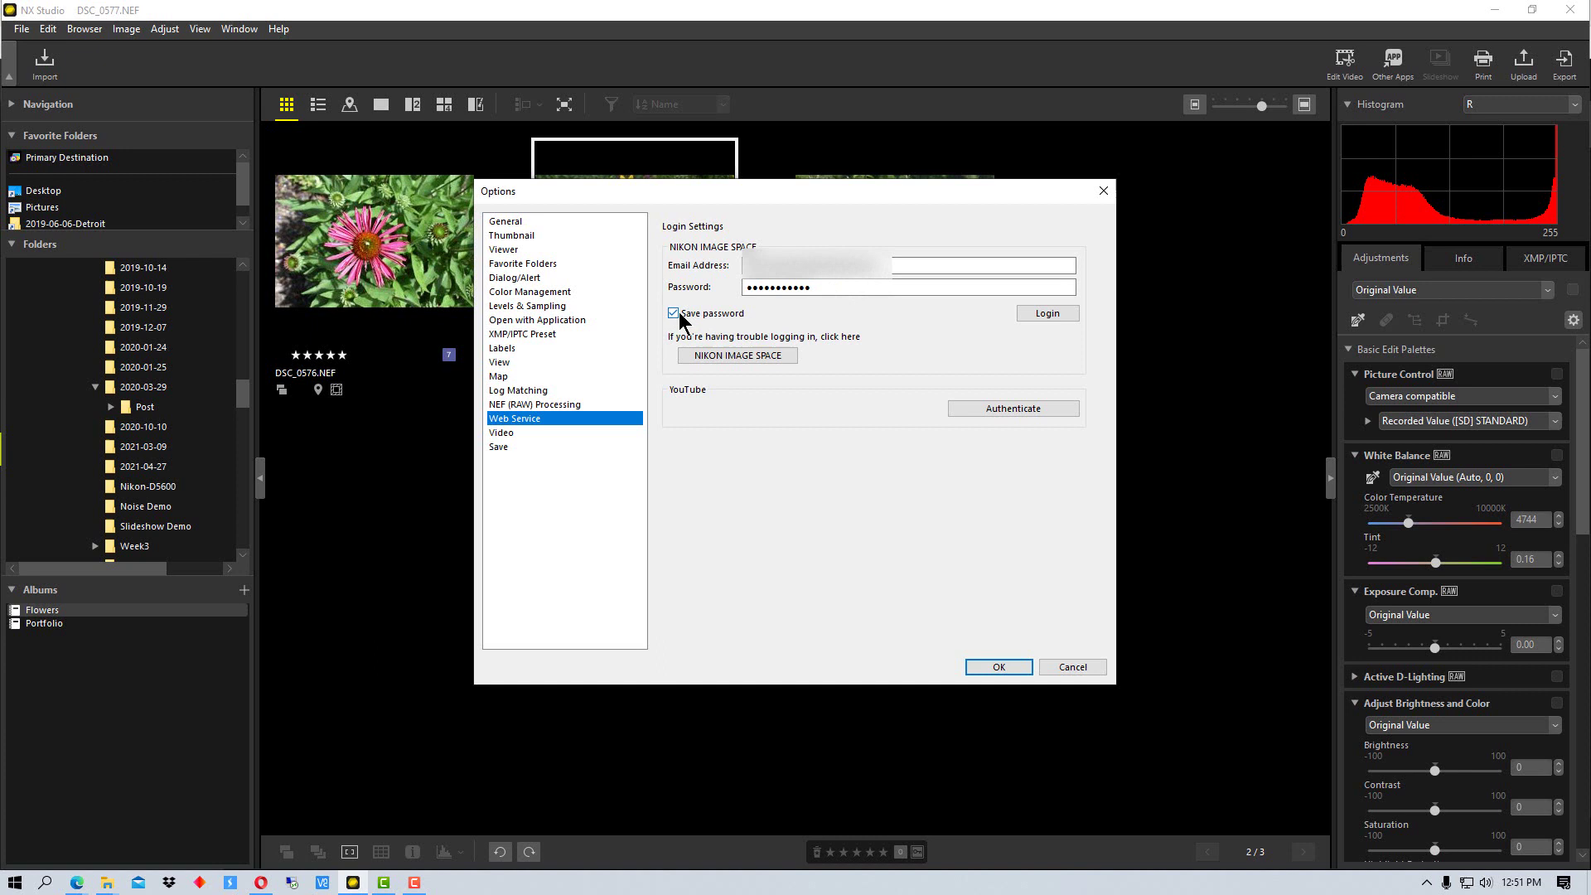
left_click(1046, 312)
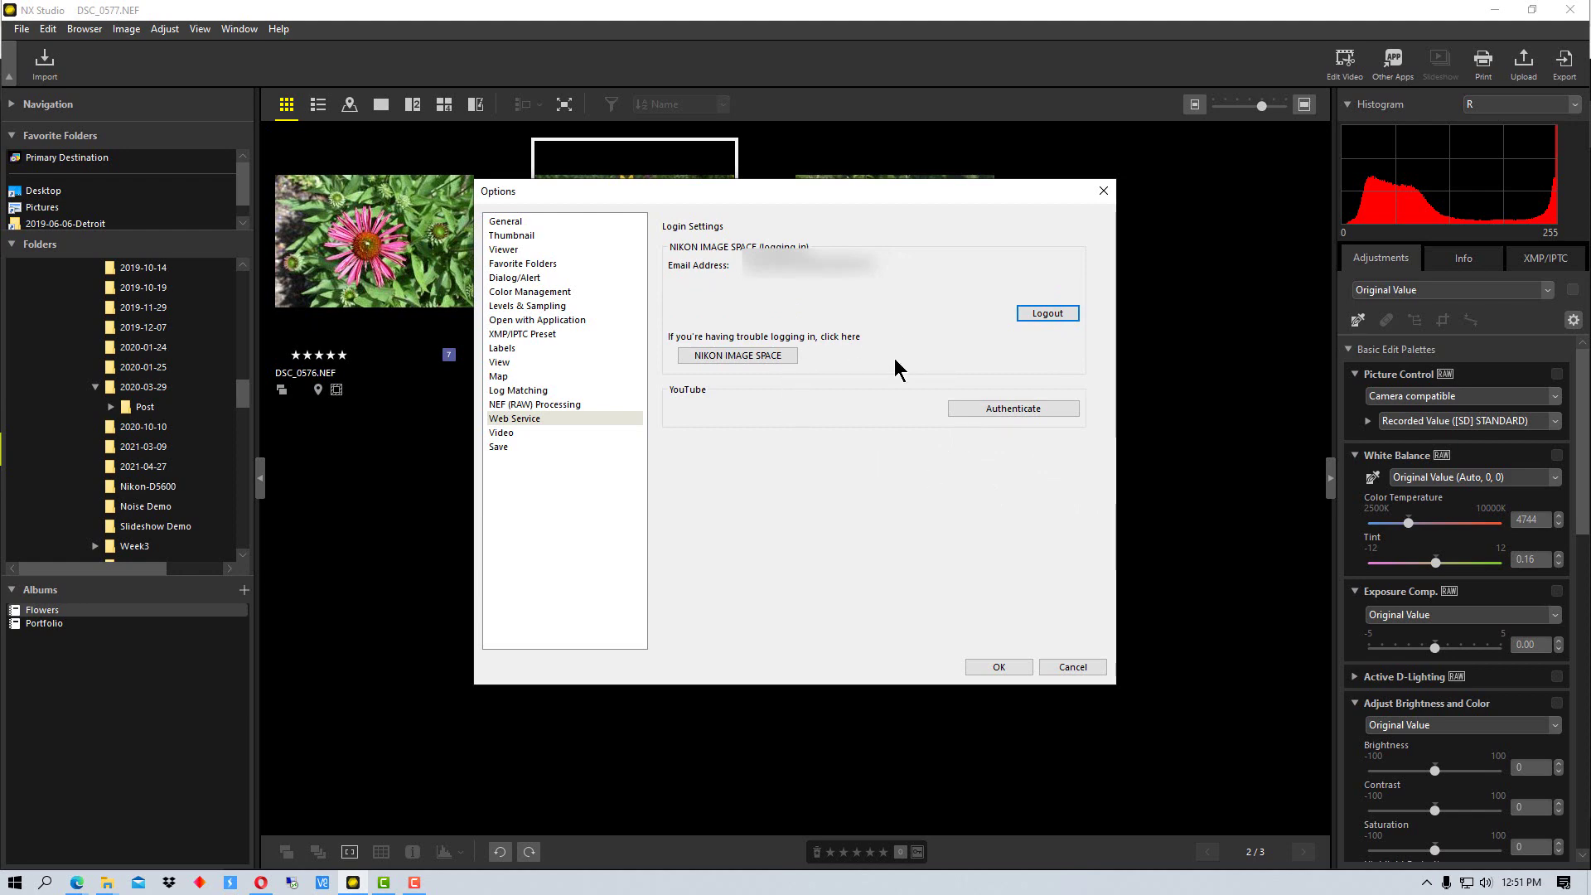
left_click(1012, 668)
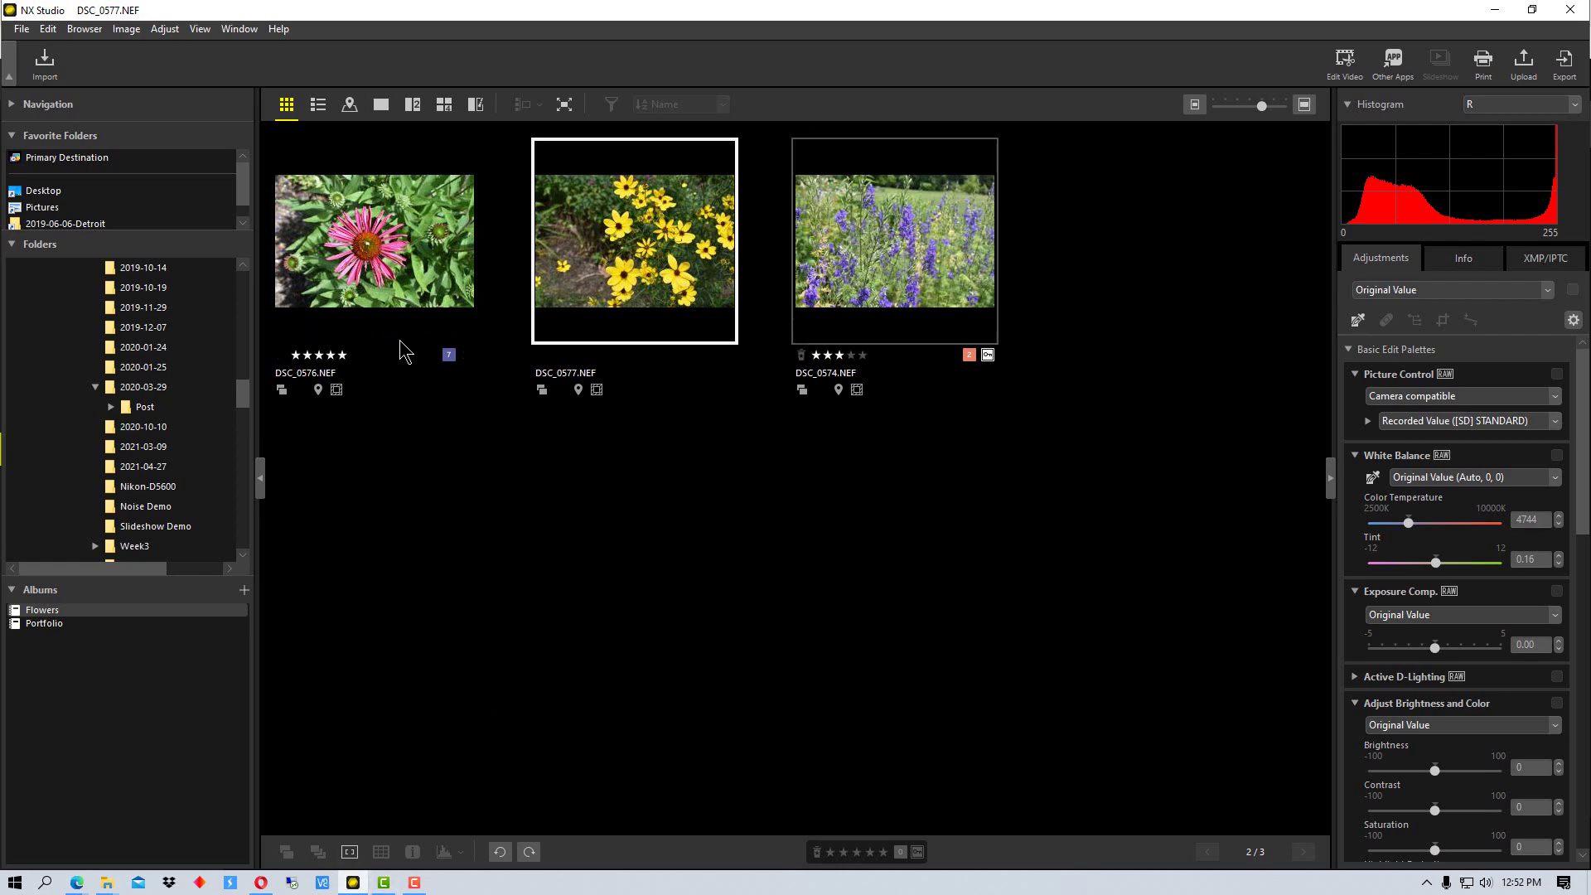
Select DSC_0574 for upload and keep the JPEG 1920 × 1080 resize setting
left_click(911, 282)
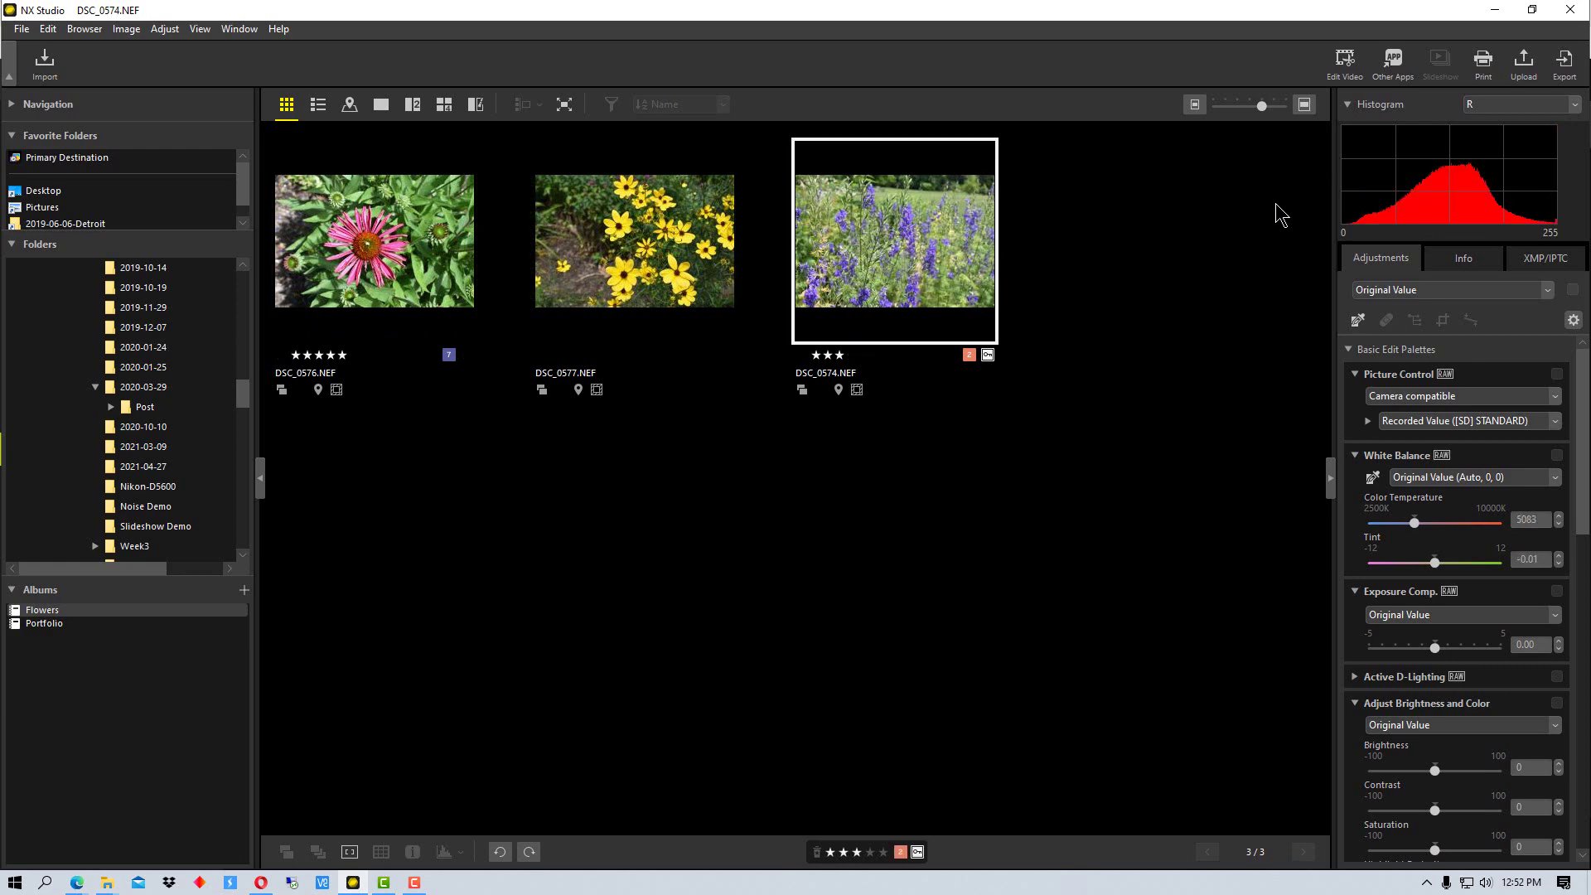
left_click(1526, 65)
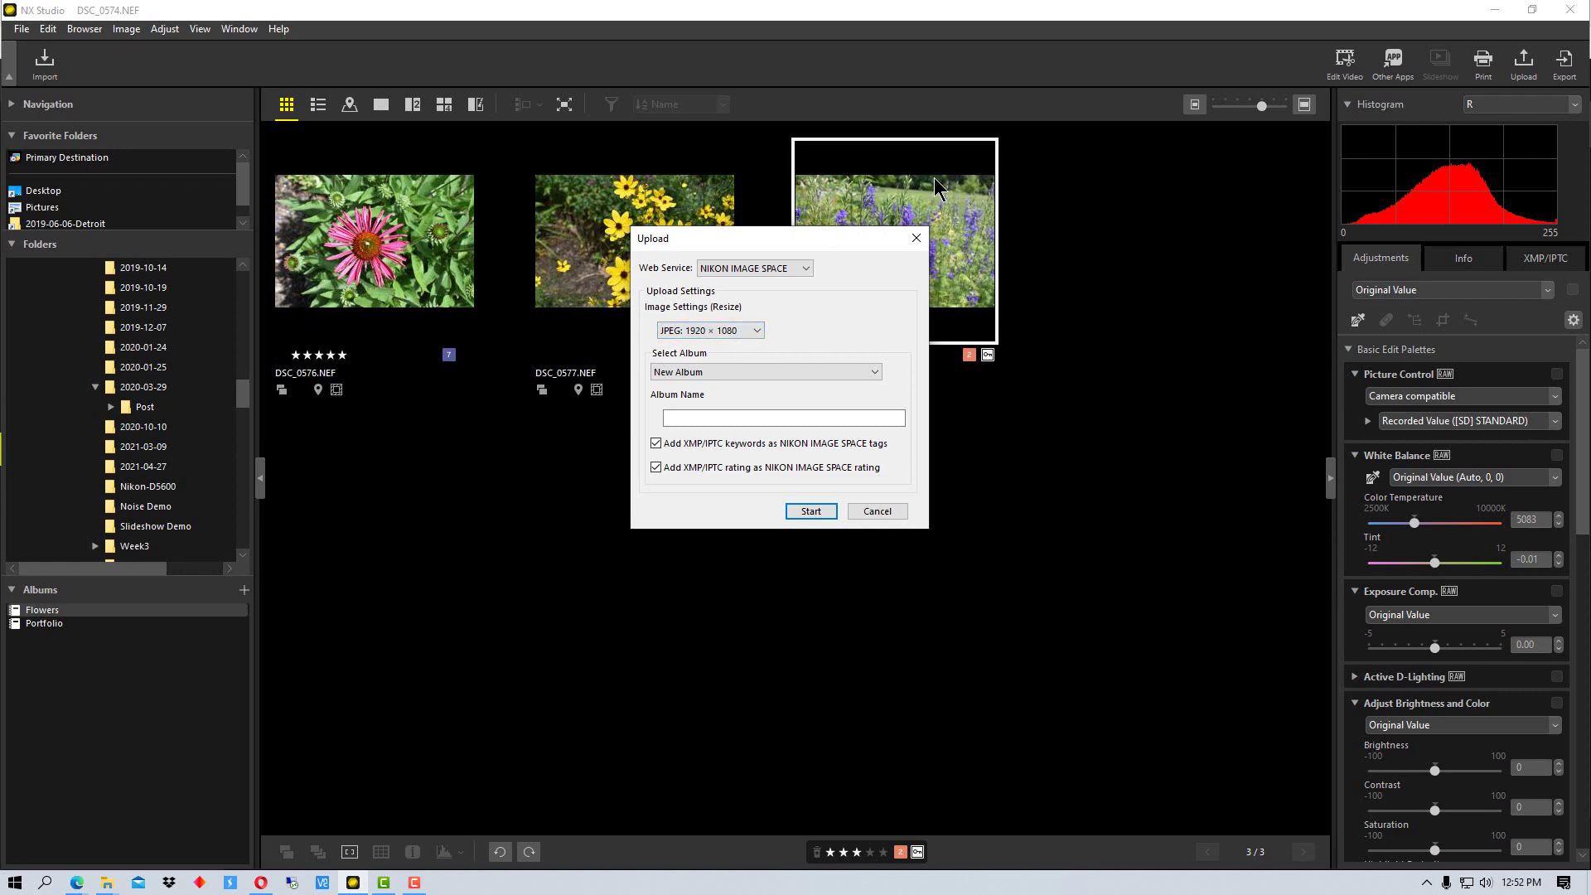
left_click(757, 331)
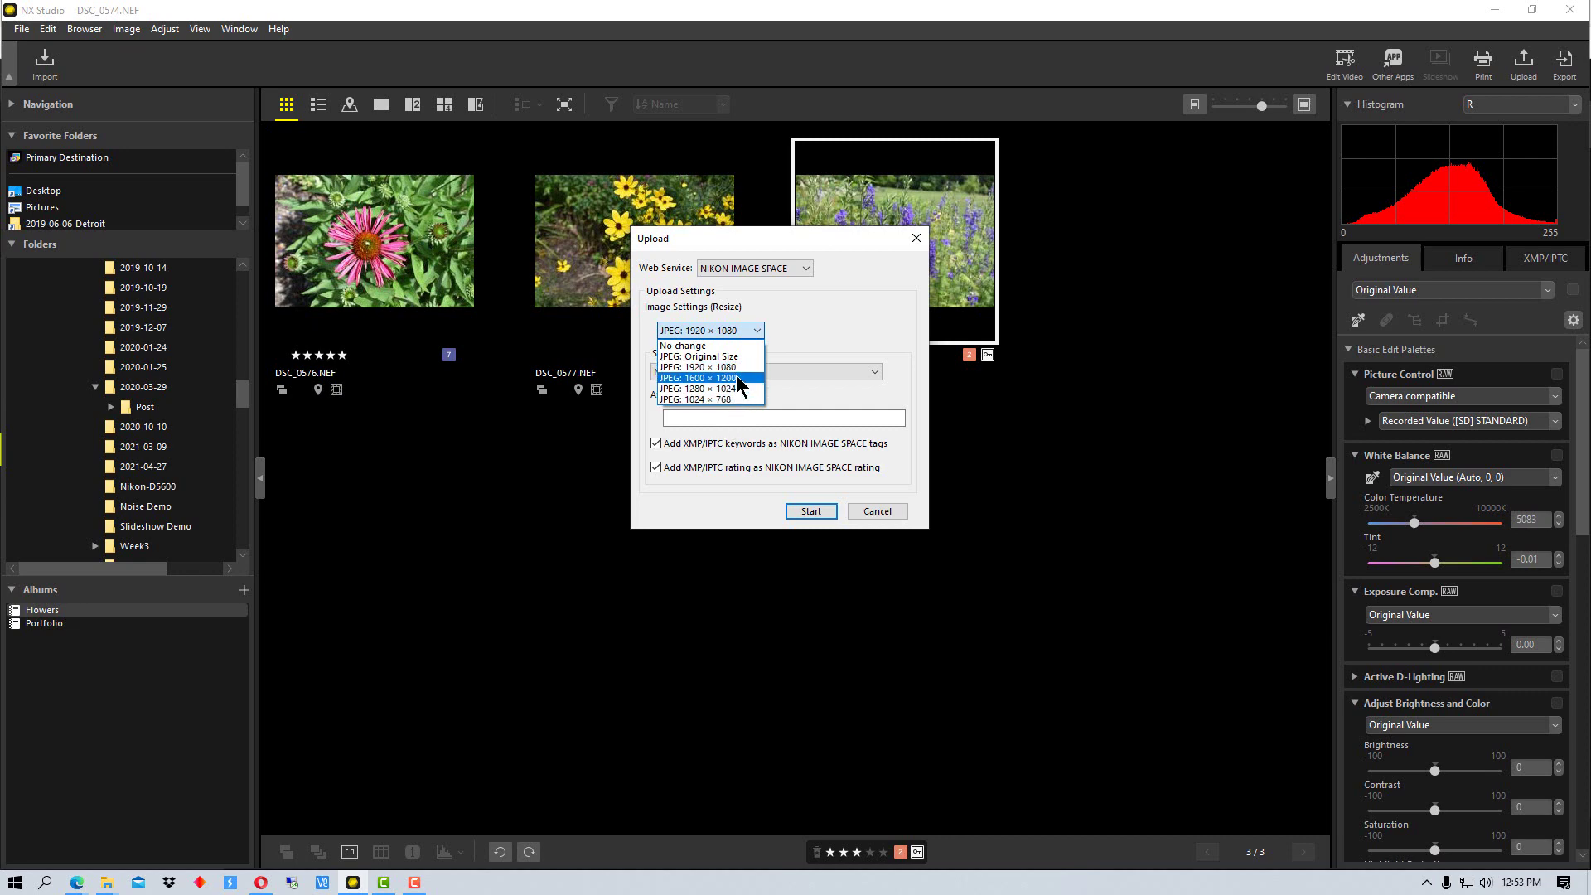
left_click(746, 367)
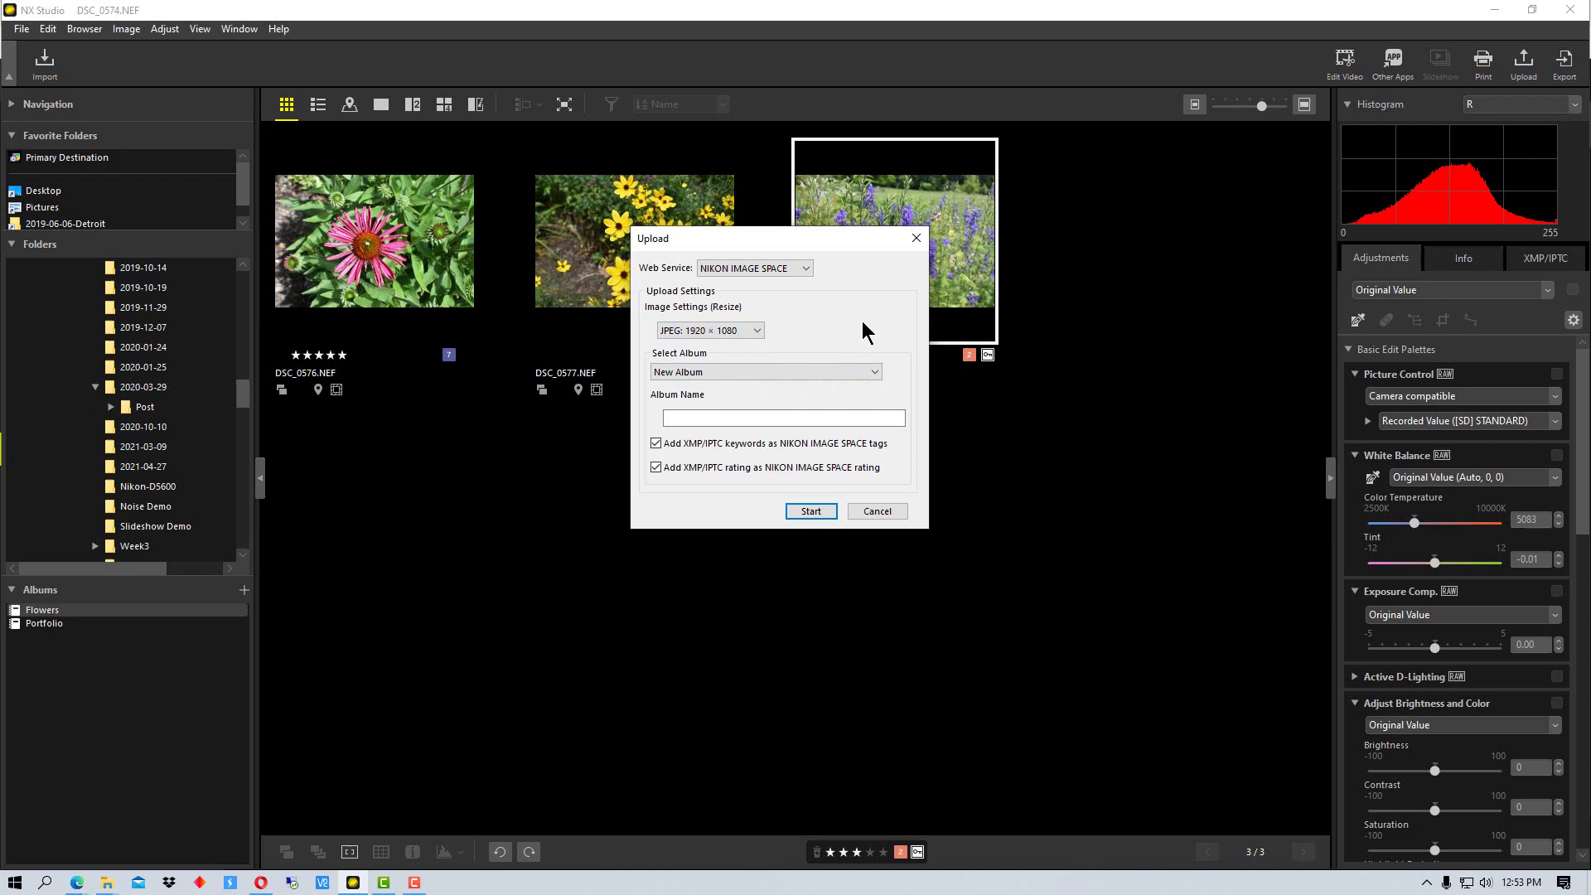
Upload DSC_0574 into a new Nikon Image Space album named Postcards
left_click(876, 373)
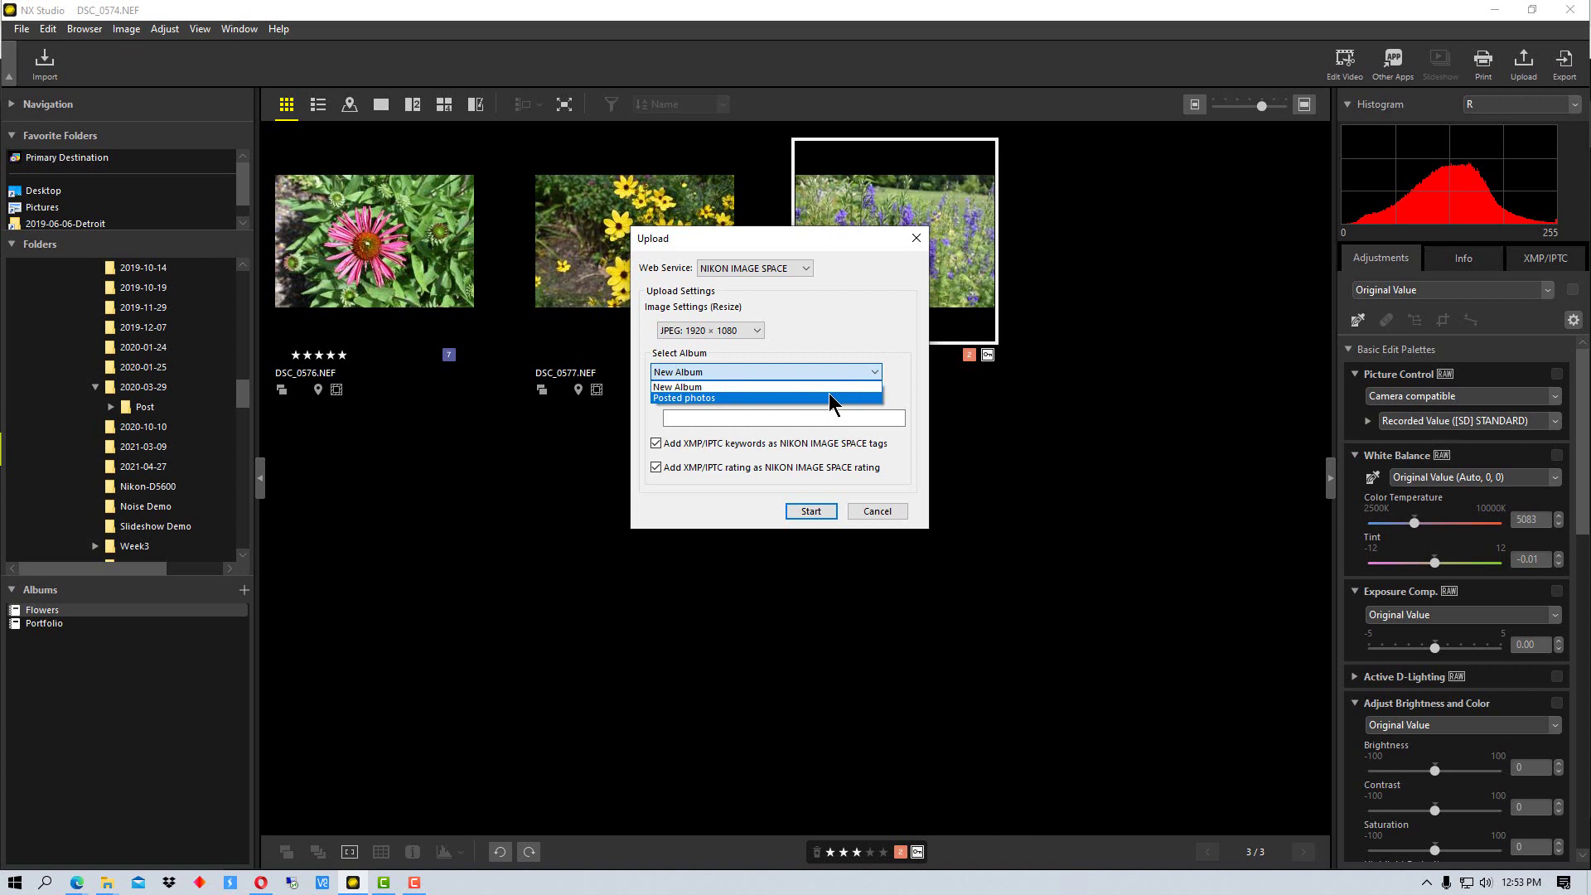
key("Up")
left_click(726, 386)
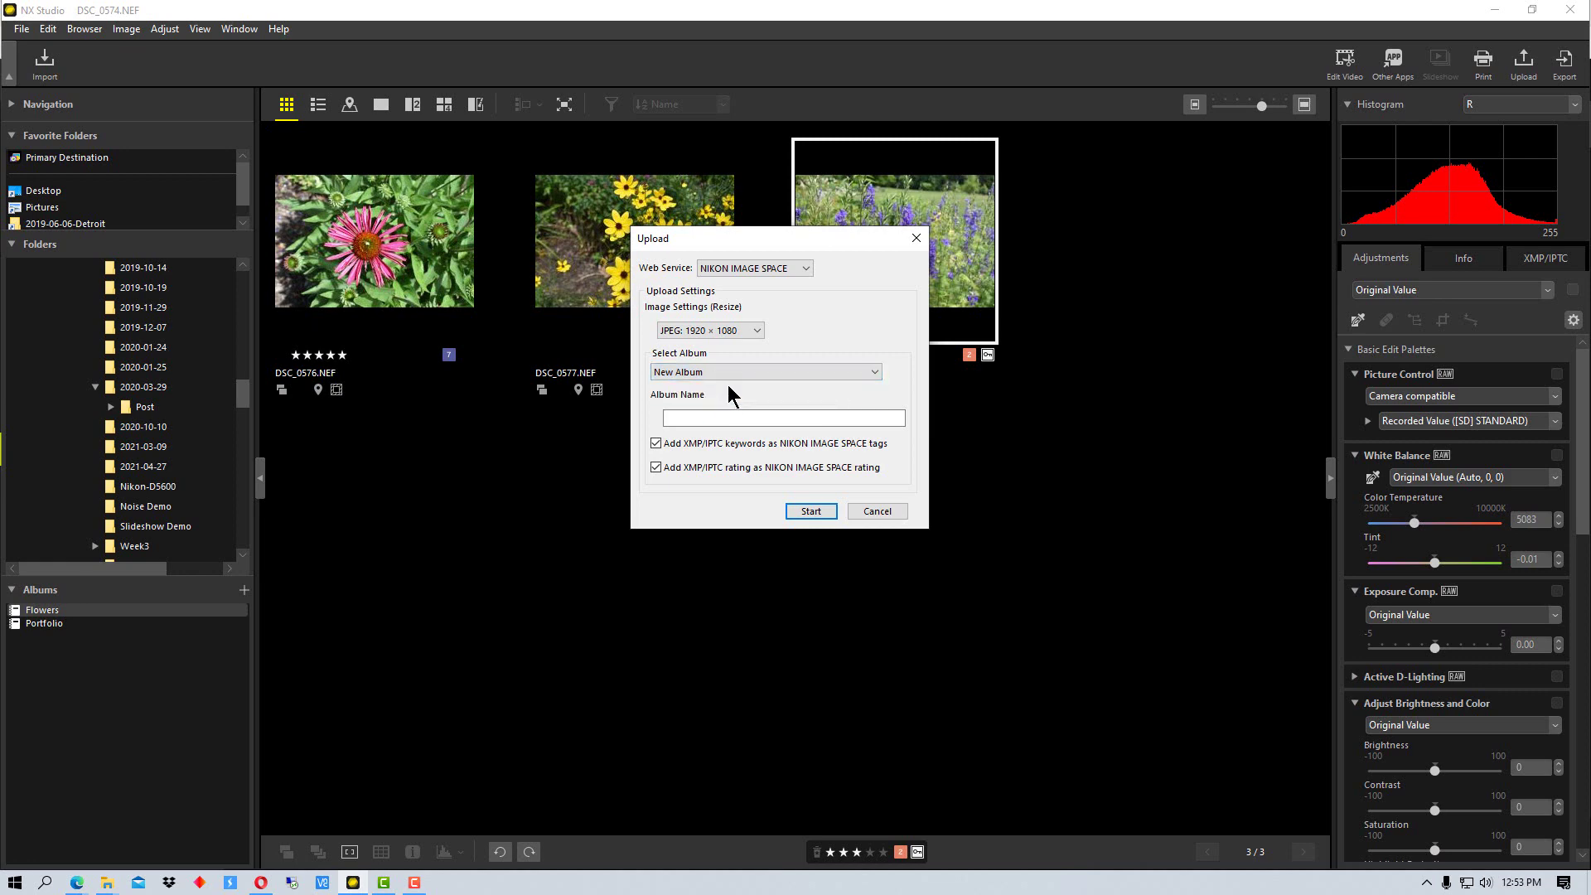
left_click(737, 414)
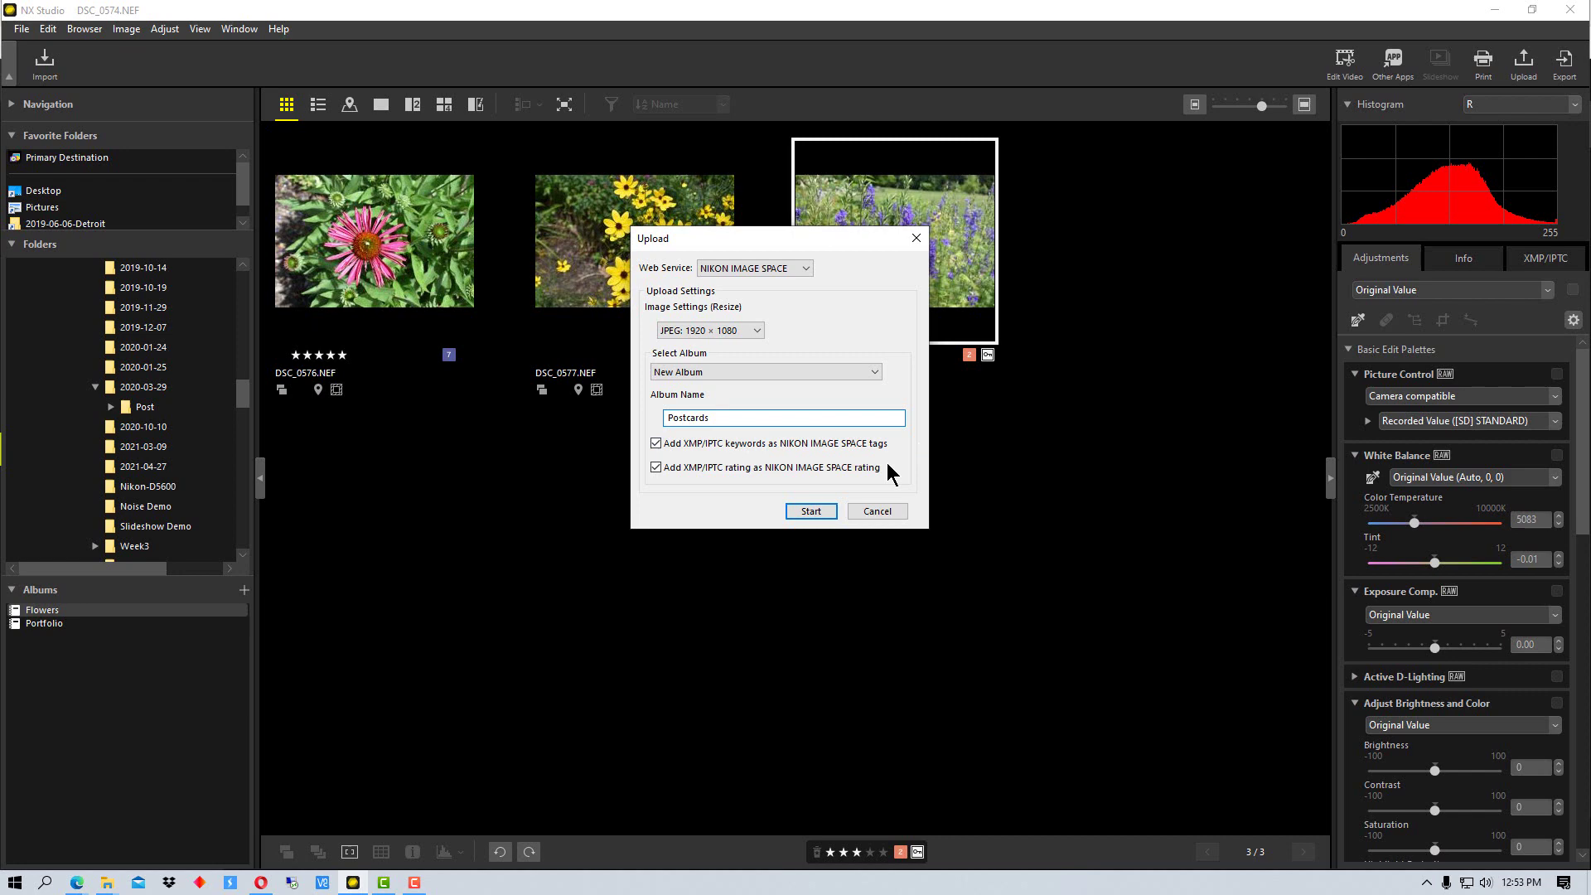
left_click(811, 511)
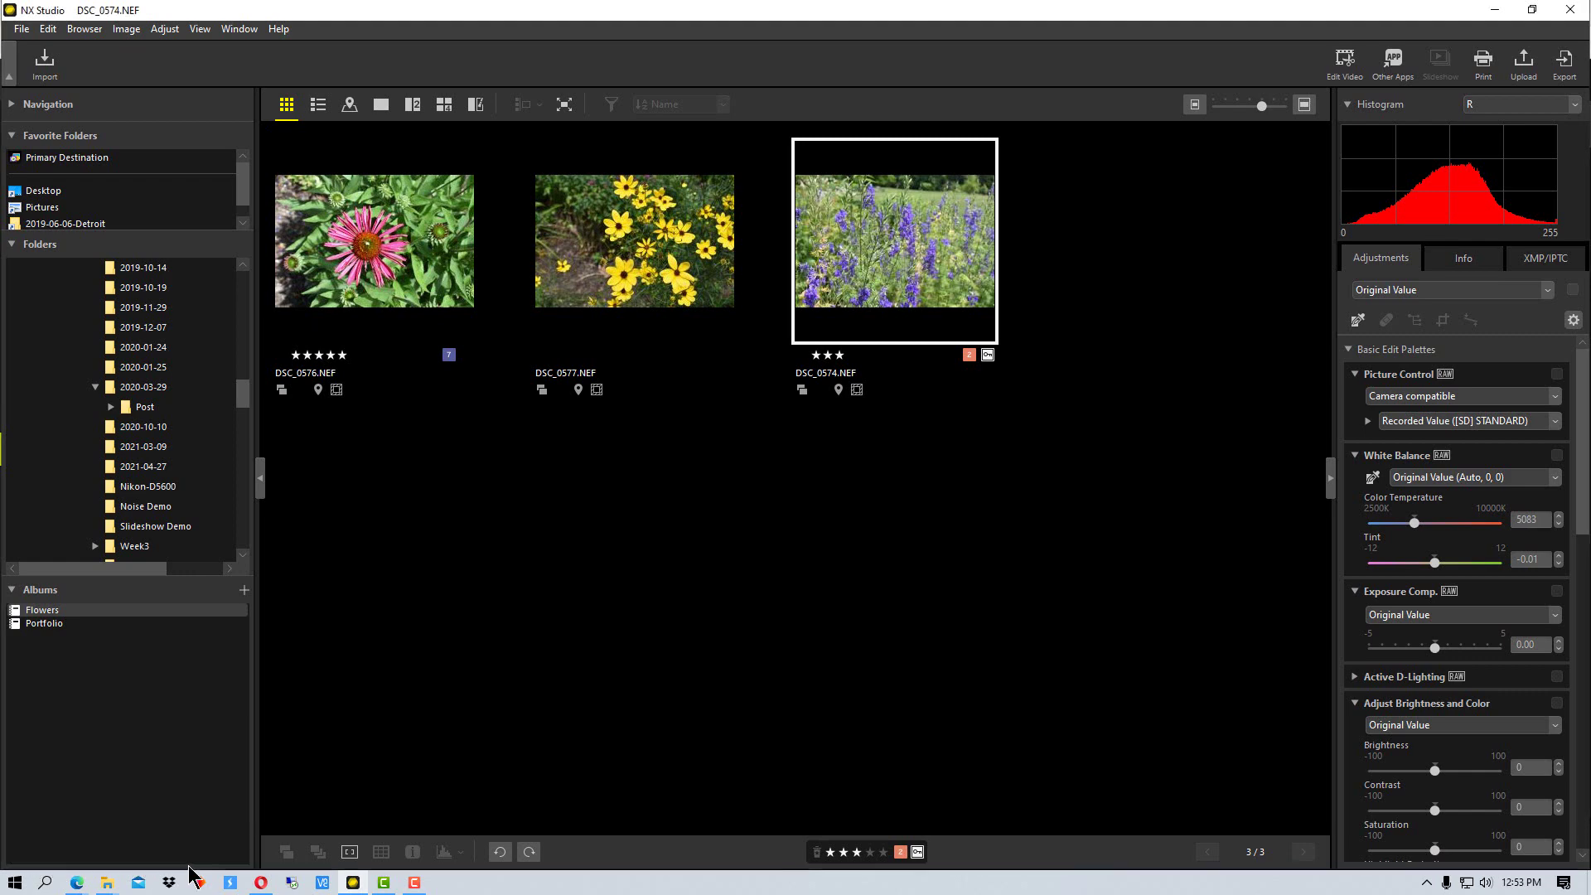
Refresh Nikon Image Space, confirm DSC_0574.jpg is in Postcards, then return to NX Studio
left_click(77, 883)
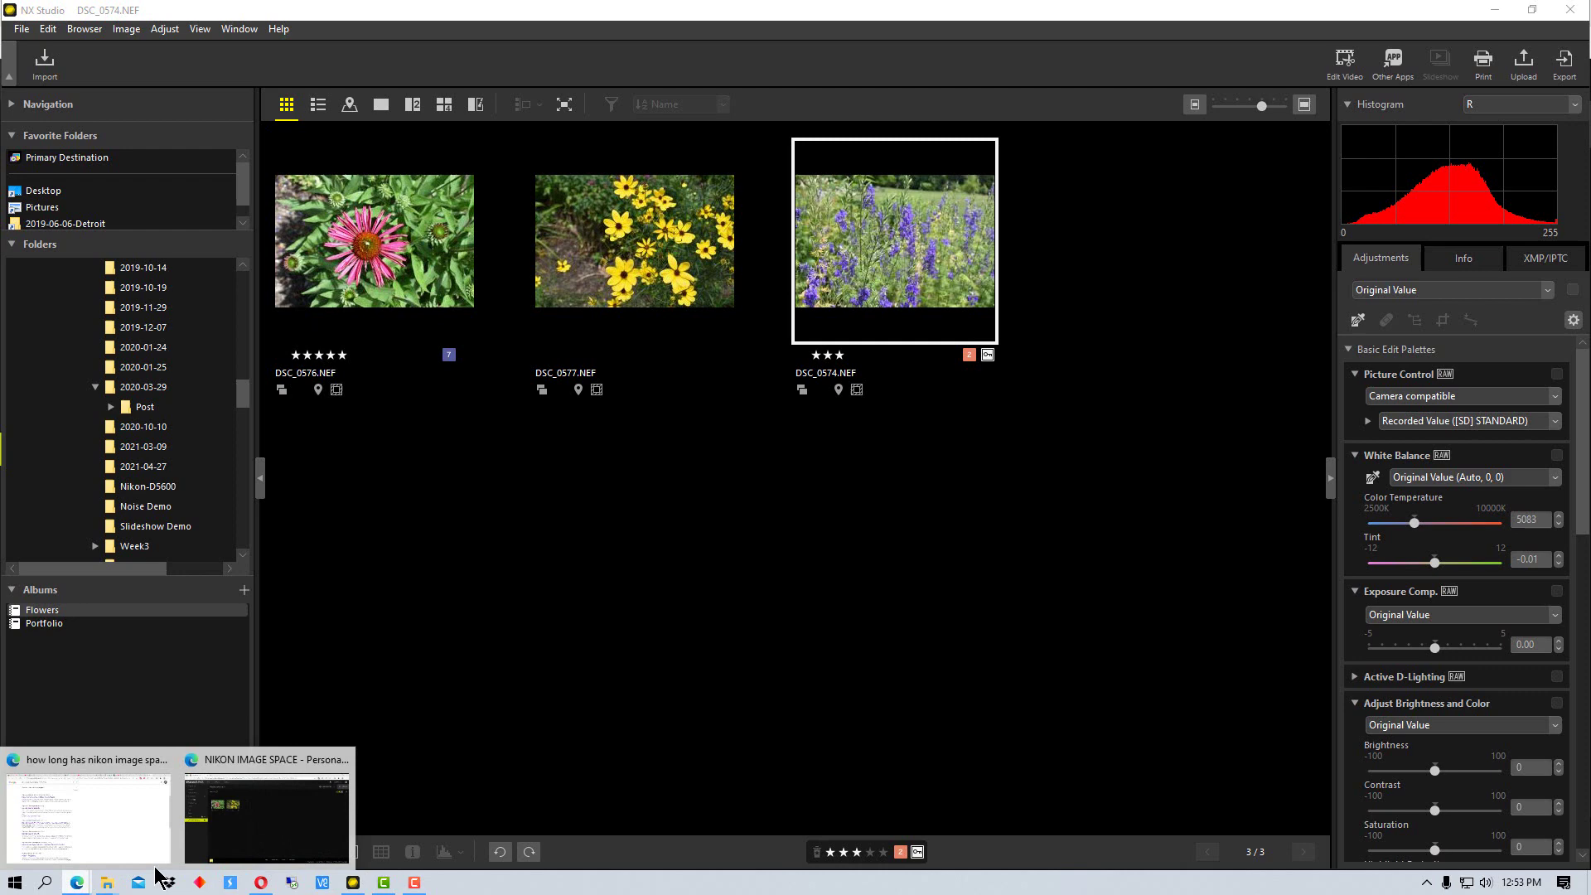
left_click(249, 821)
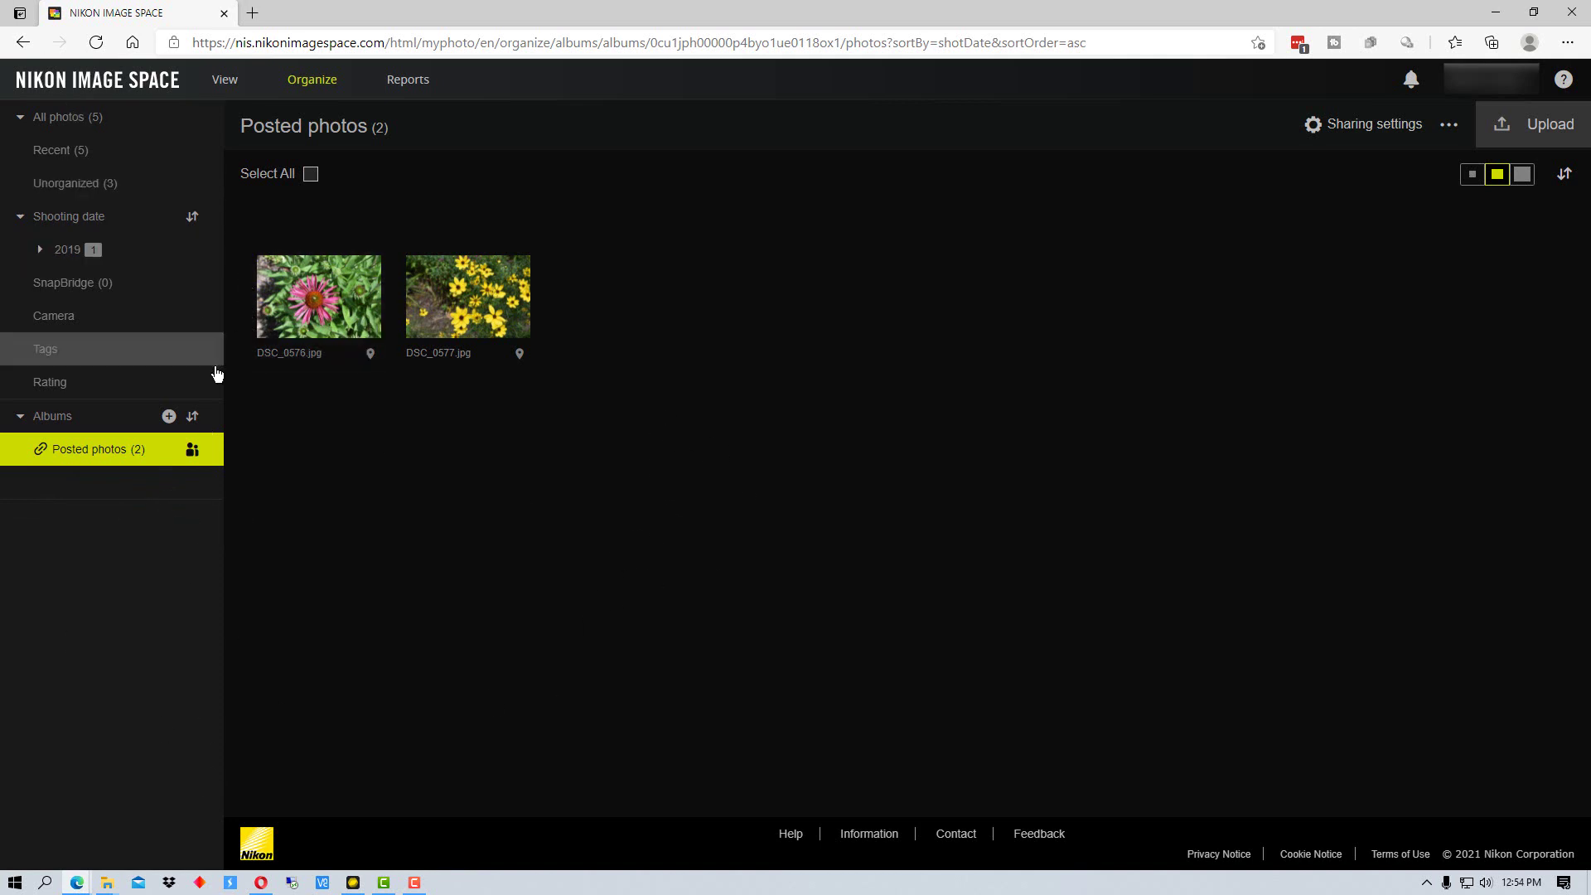
left_click(99, 44)
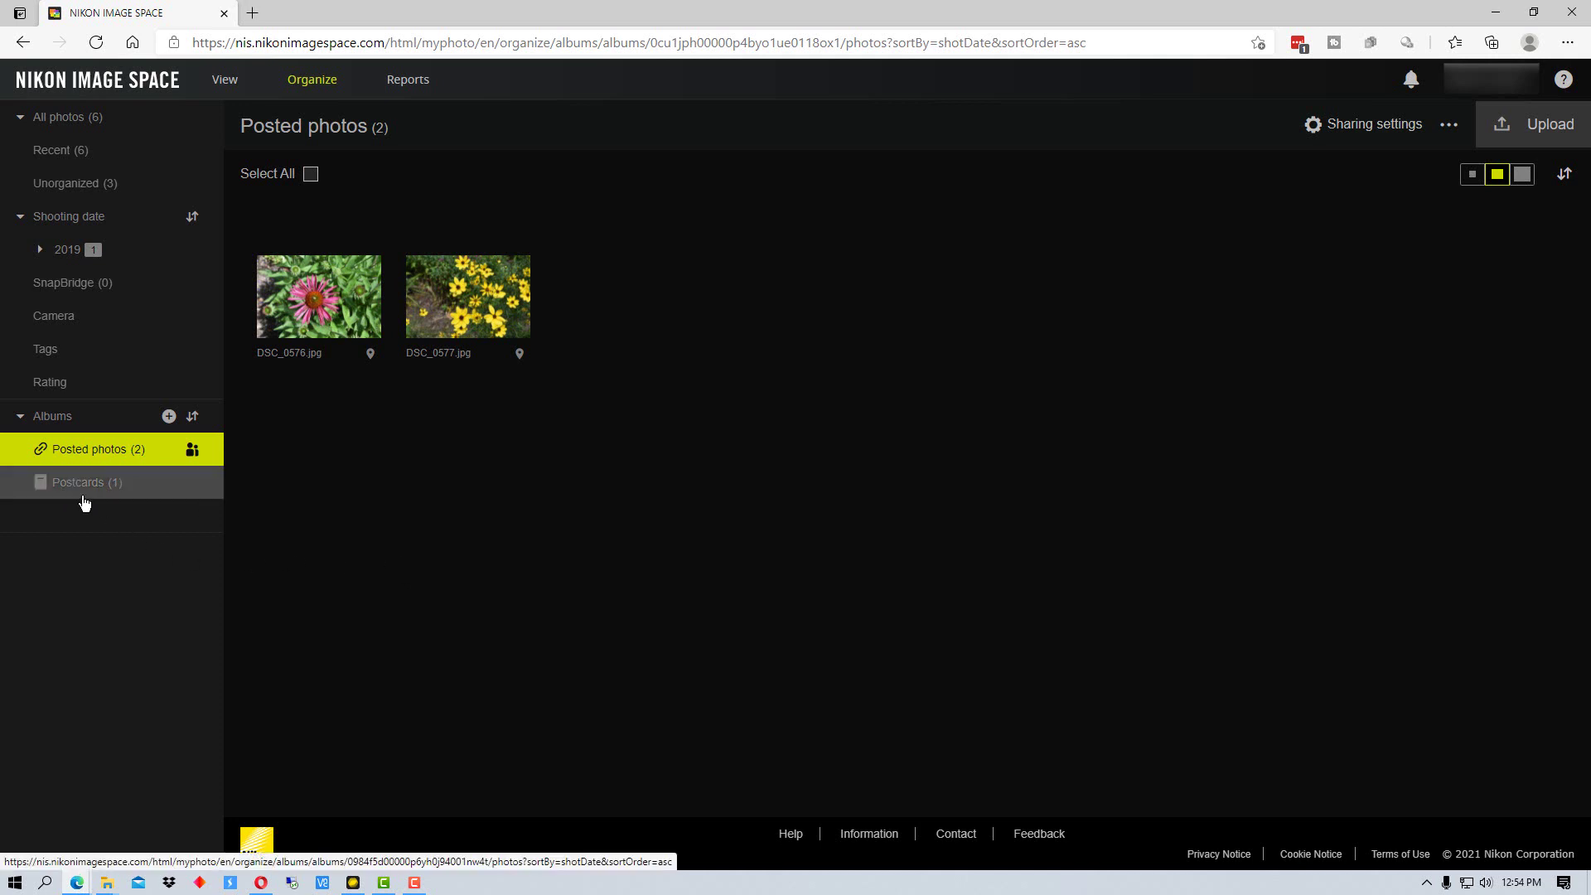
left_click(126, 496)
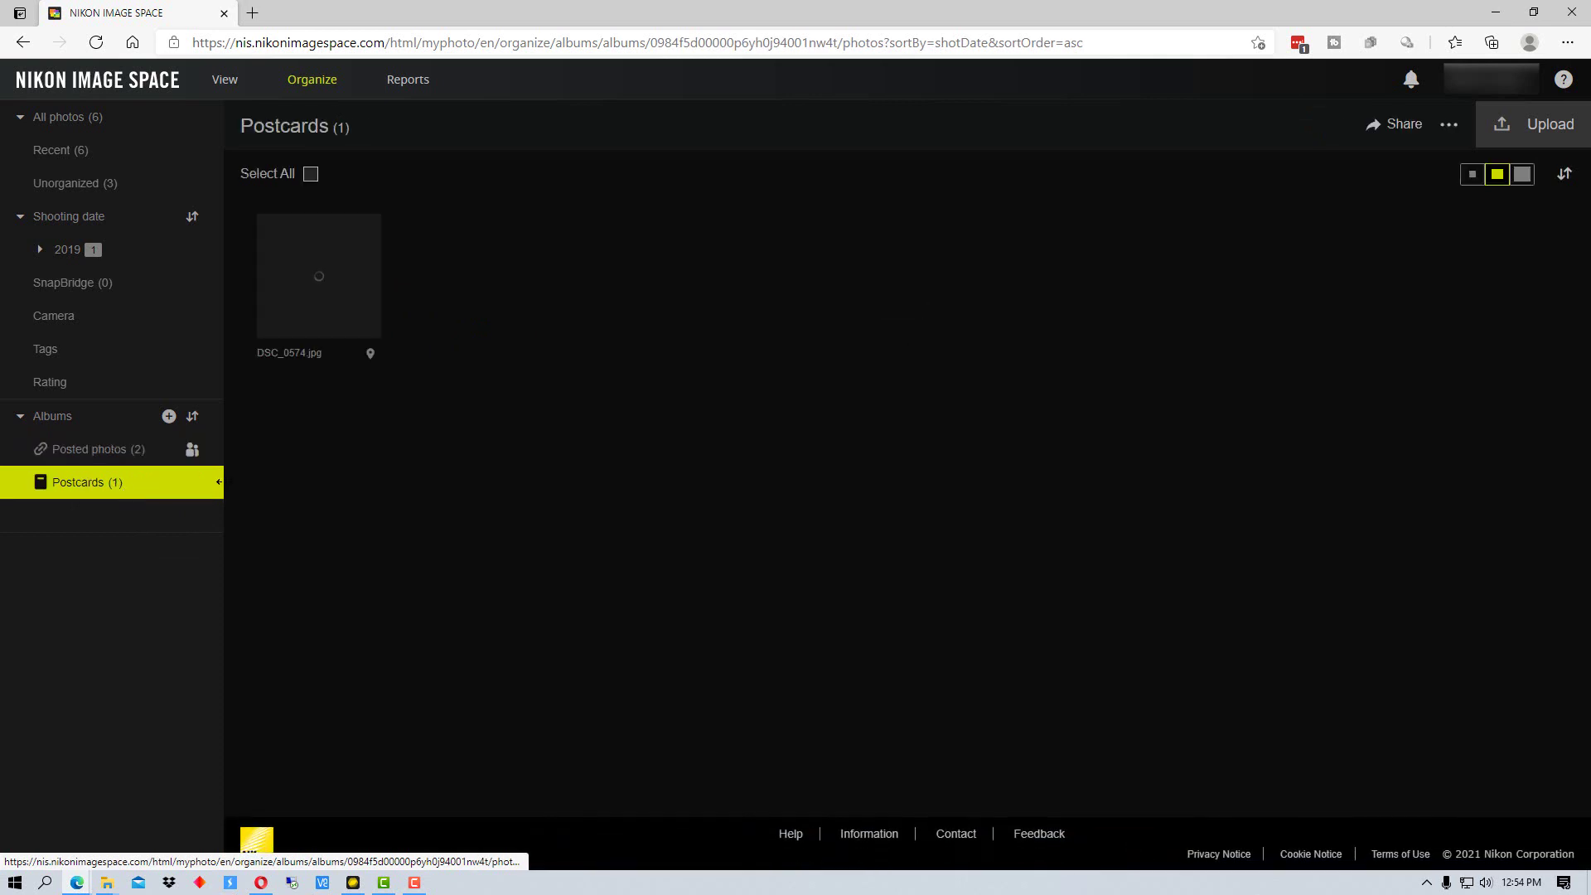
mouse_move(336, 311)
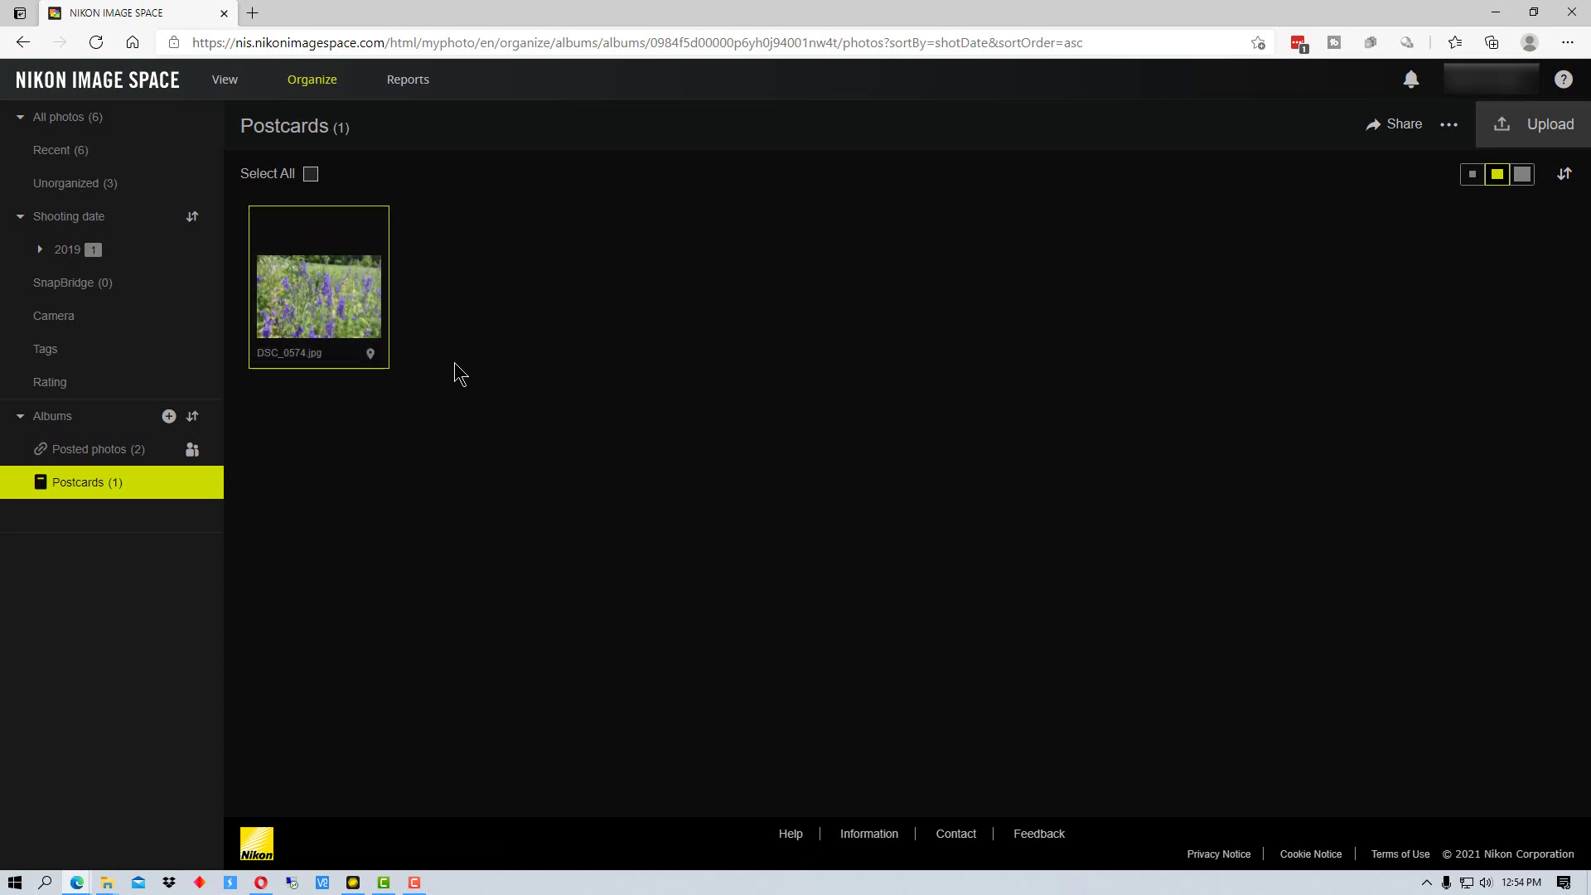
left_click(353, 882)
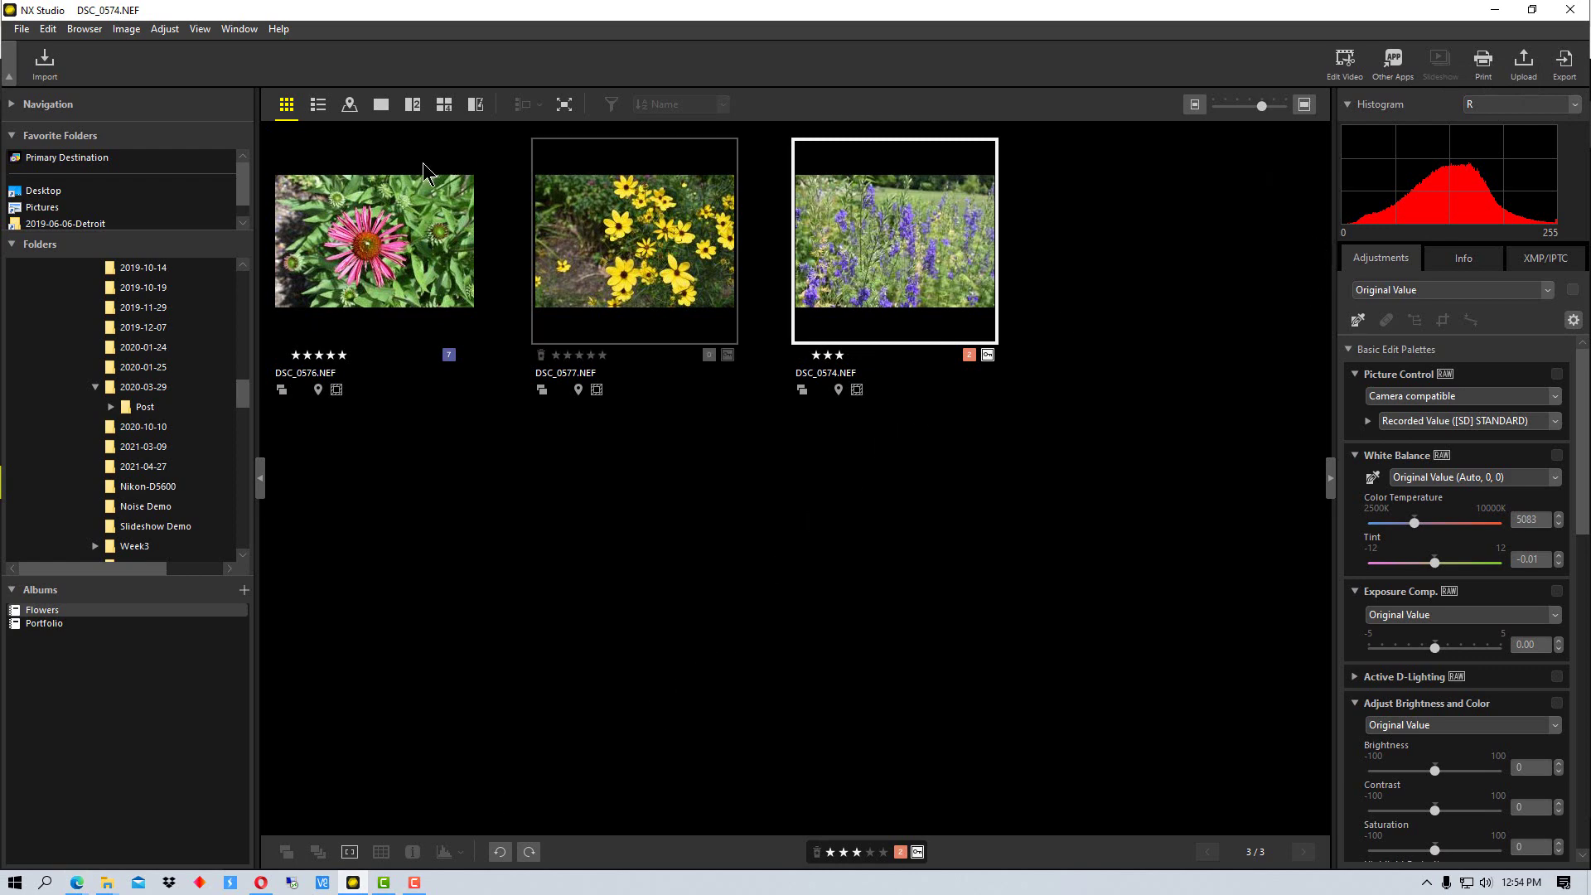
Select DSC_0576, check its upload album choices, and close the dialog without uploading
left_click(385, 234)
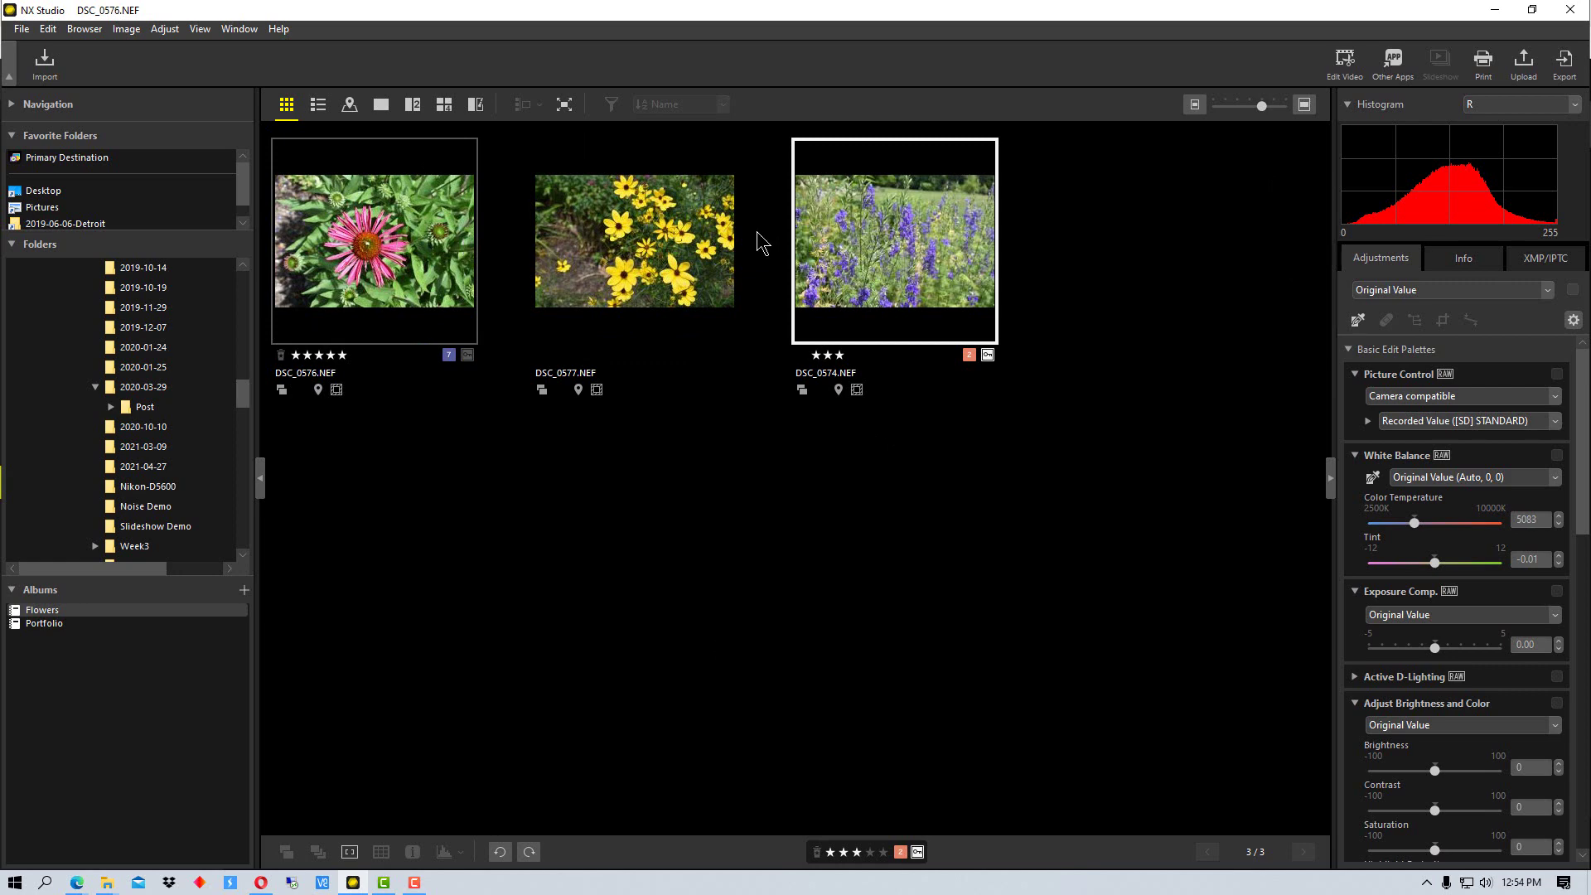
left_click(1523, 62)
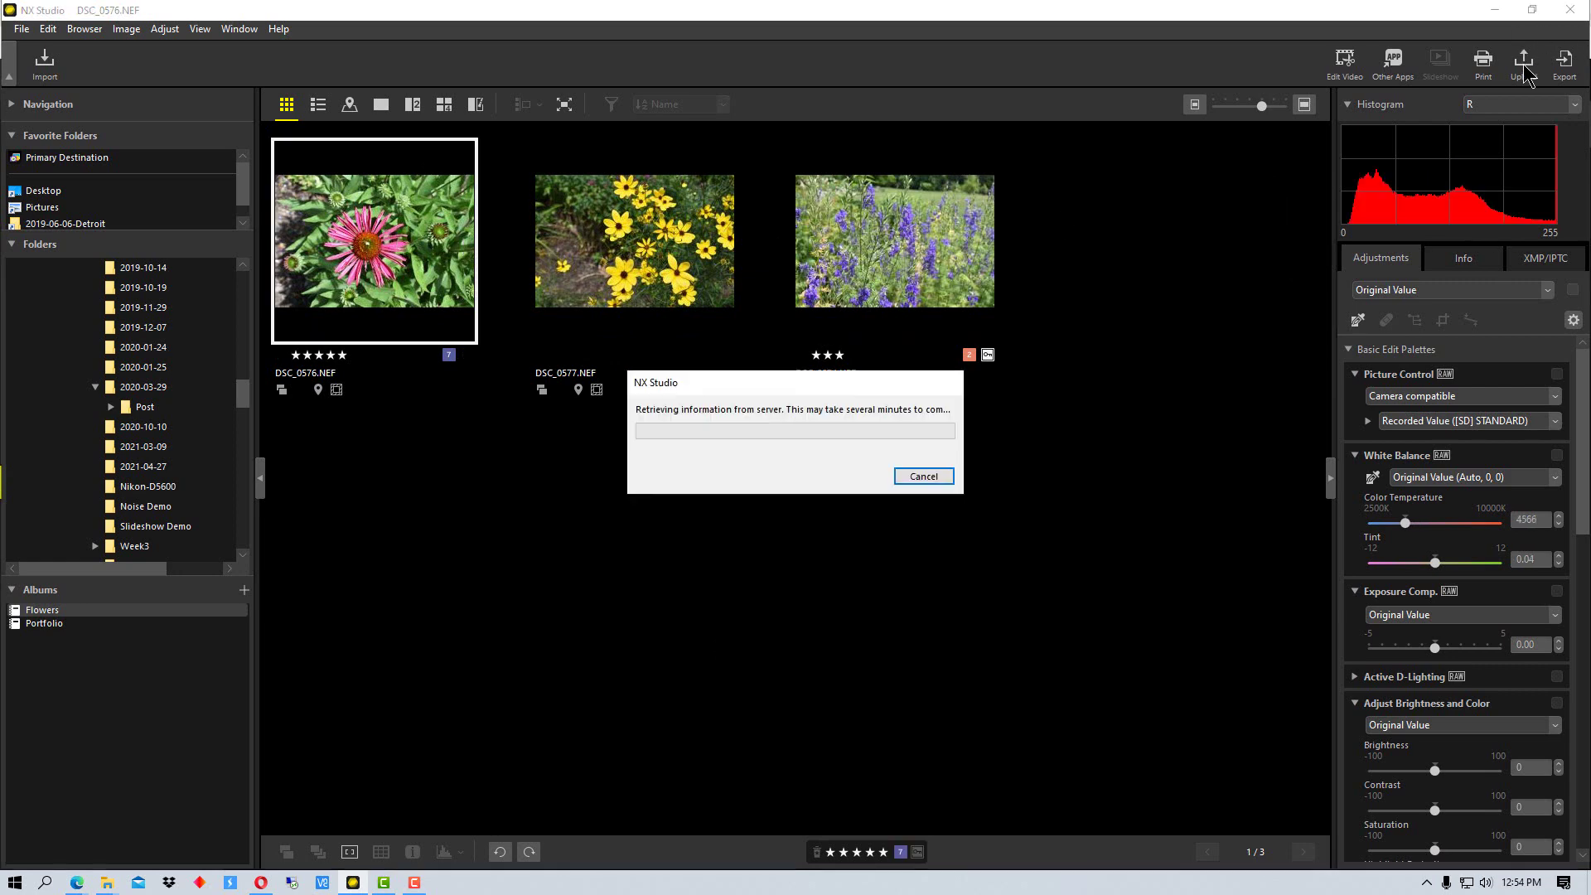
left_click(873, 373)
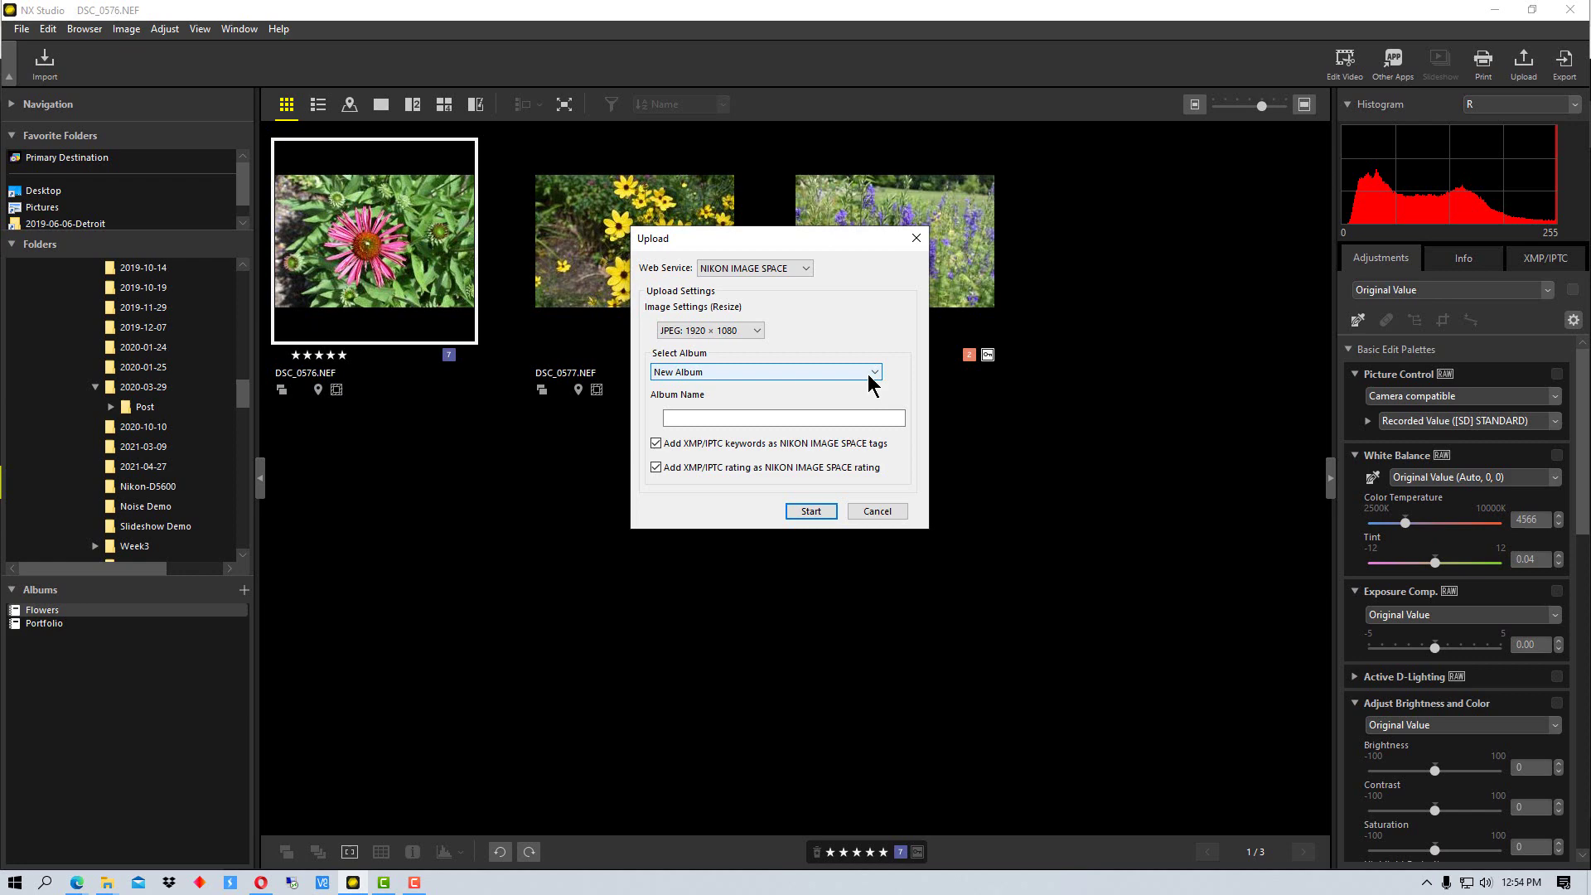
left_click(882, 332)
left_click(916, 238)
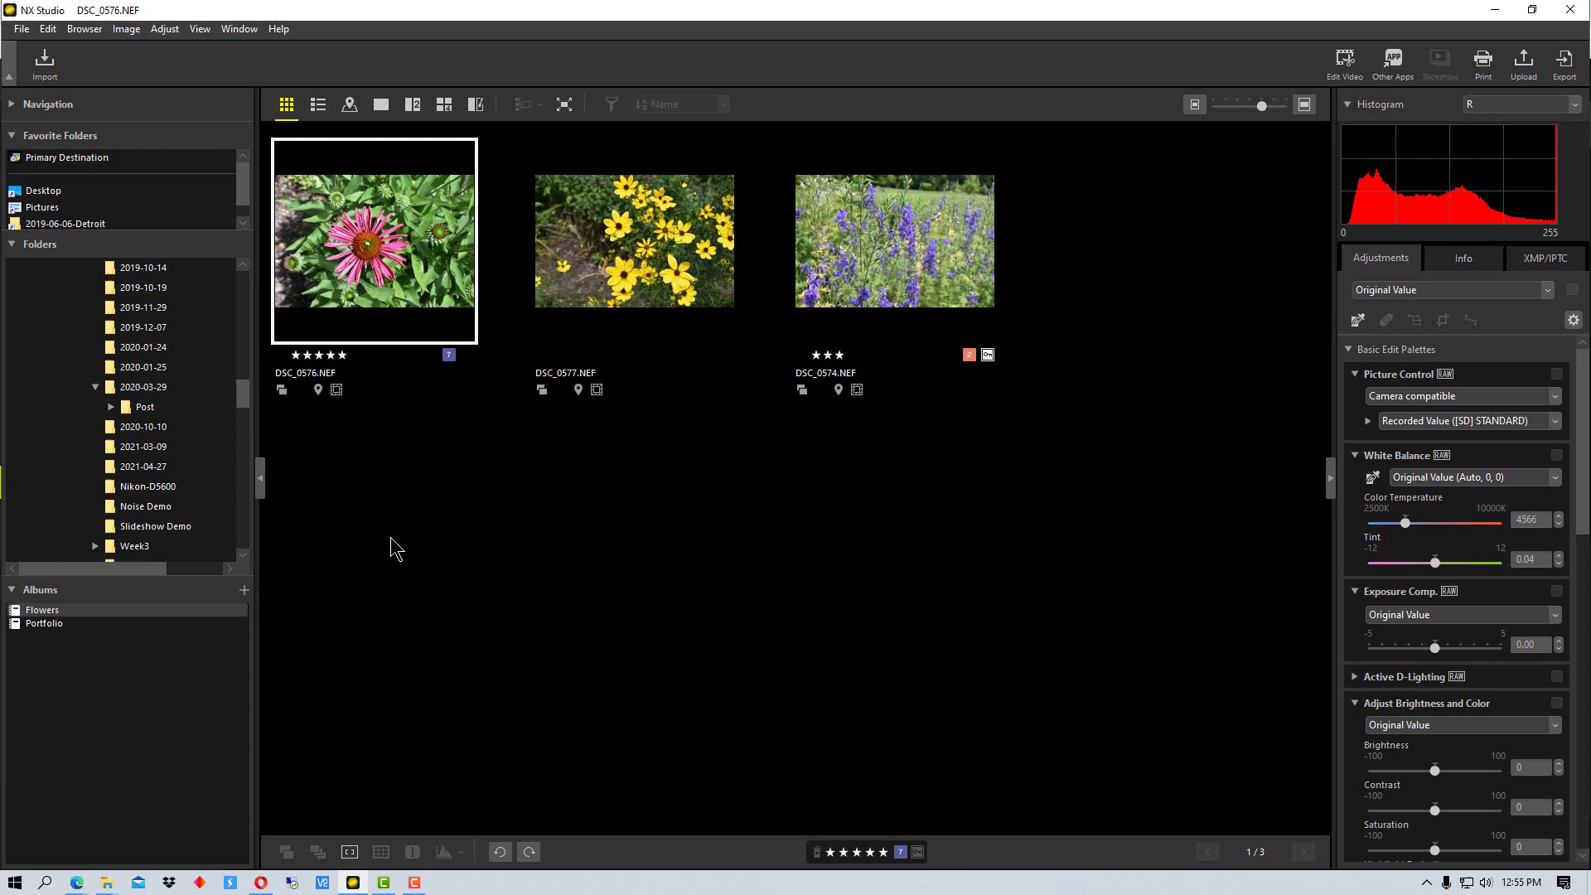
Log out of Nikon Image Space in Options > Web Service, log back in, and close Options
left_click(48, 29)
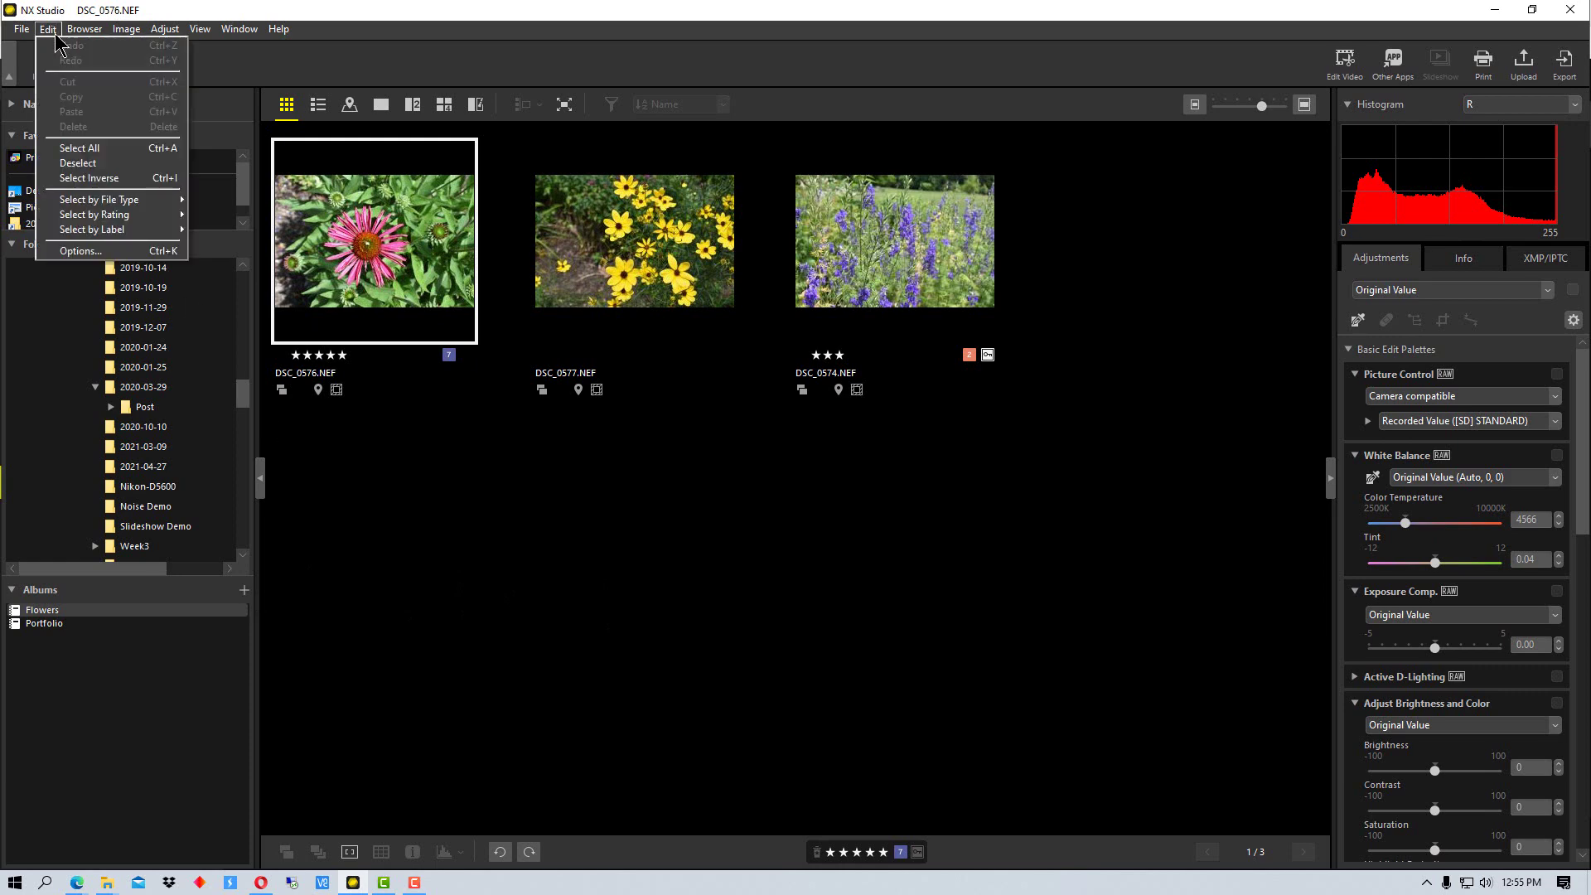
mouse_move(88, 232)
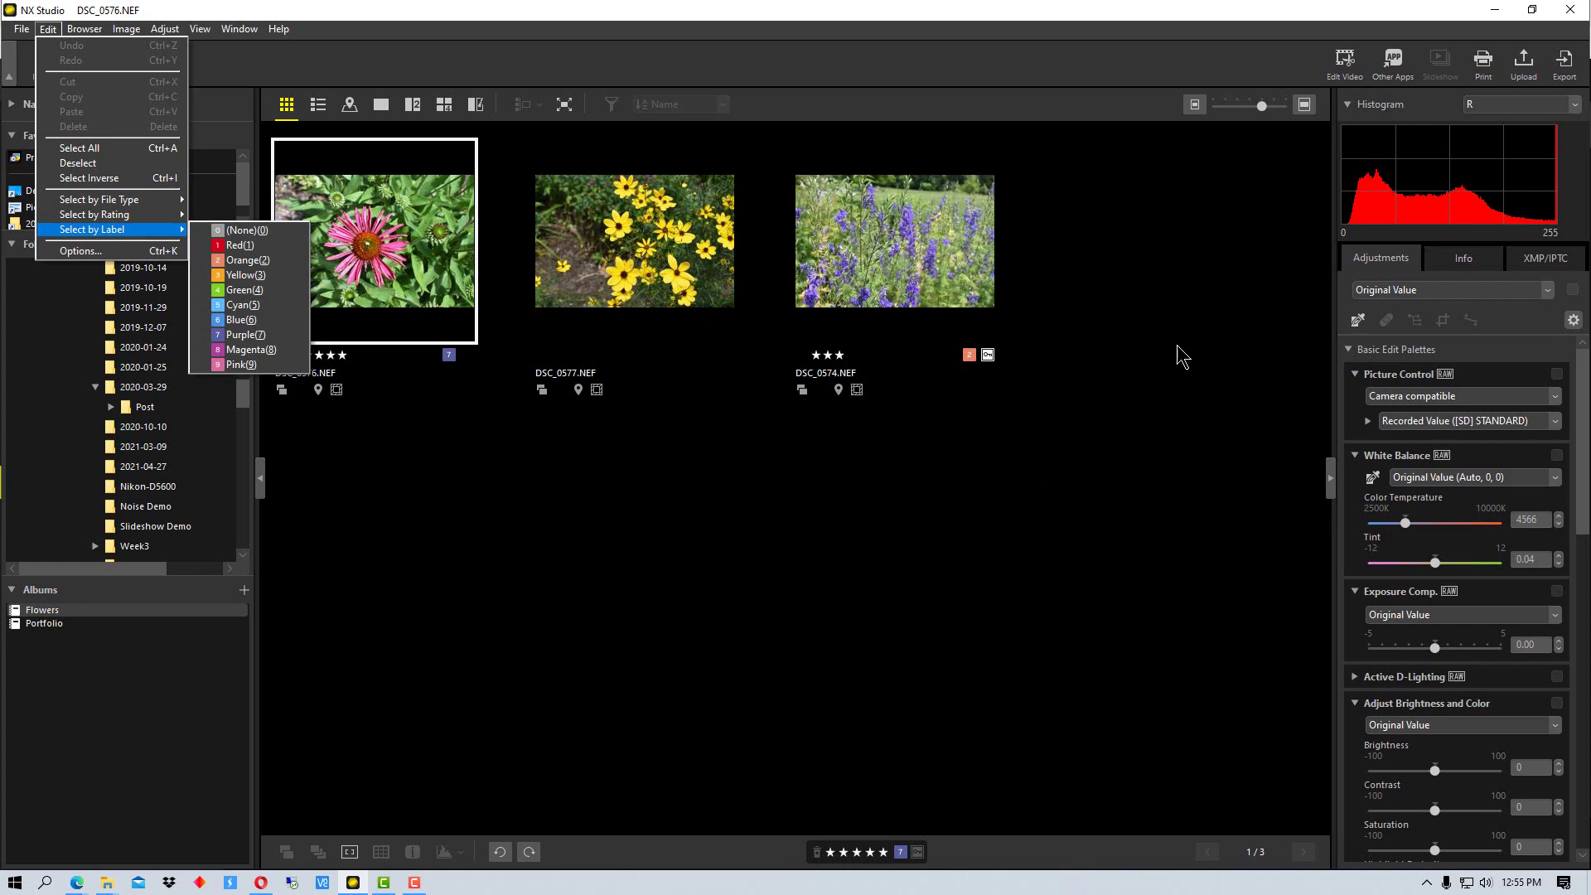
left_click(79, 252)
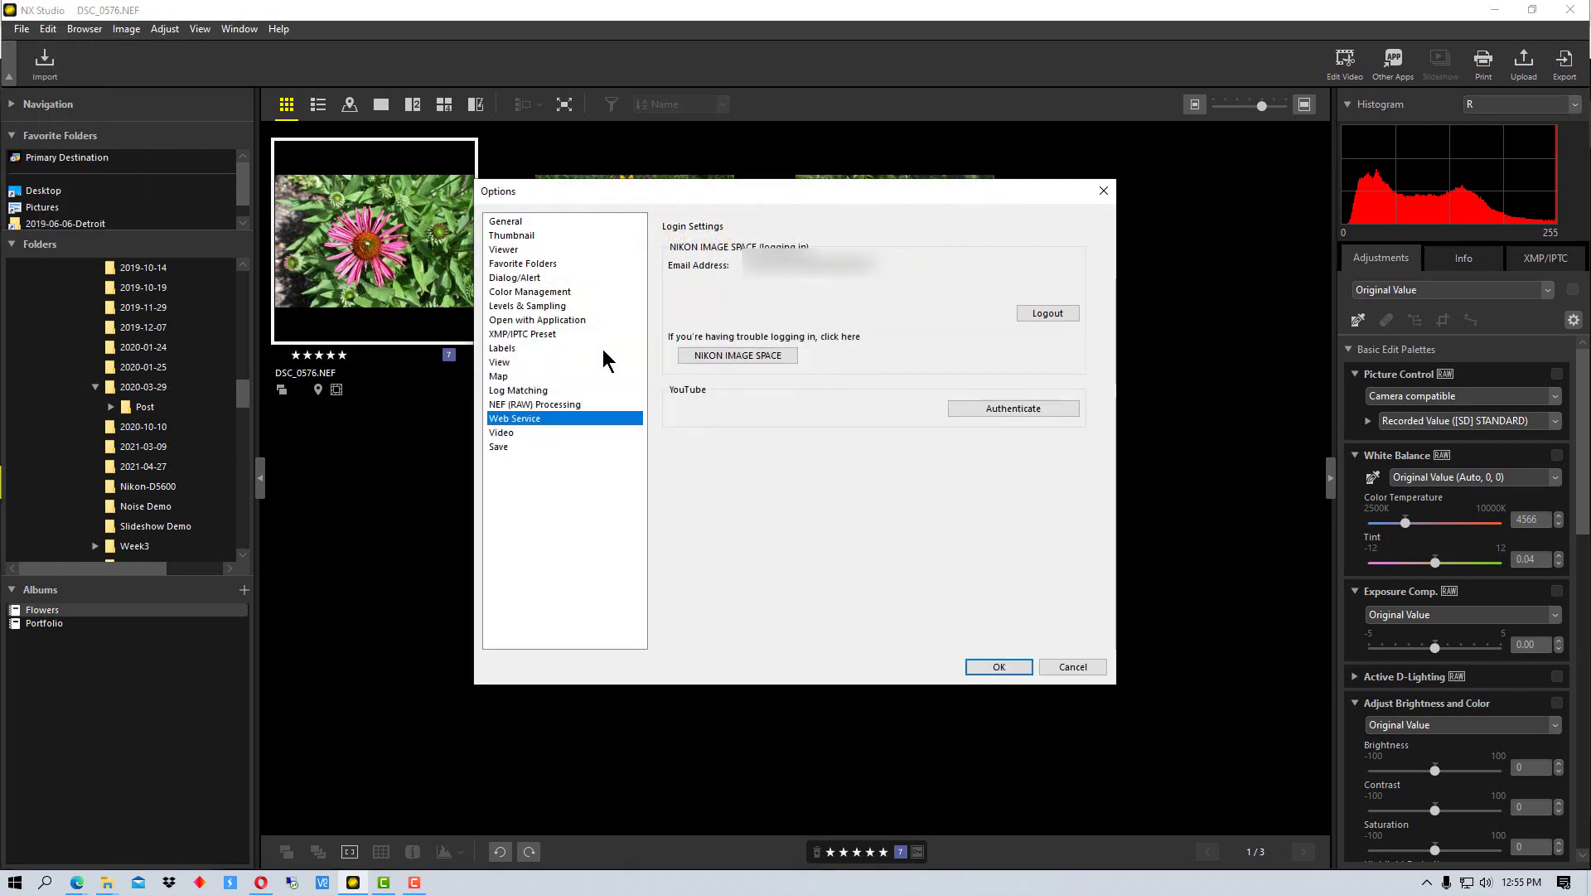
left_click(1063, 315)
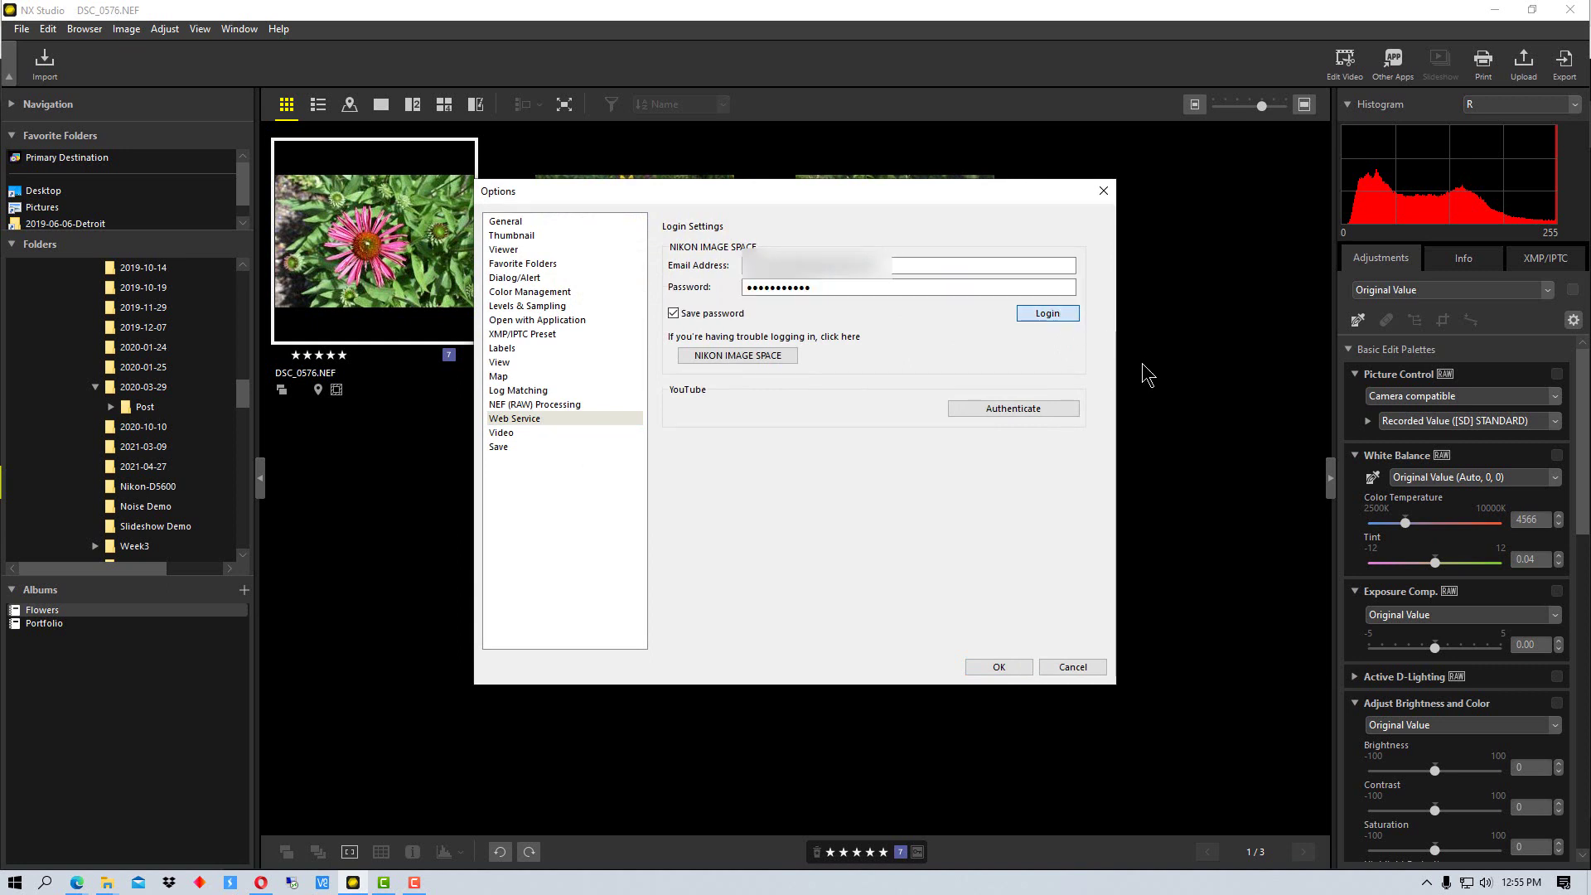
key("Return")
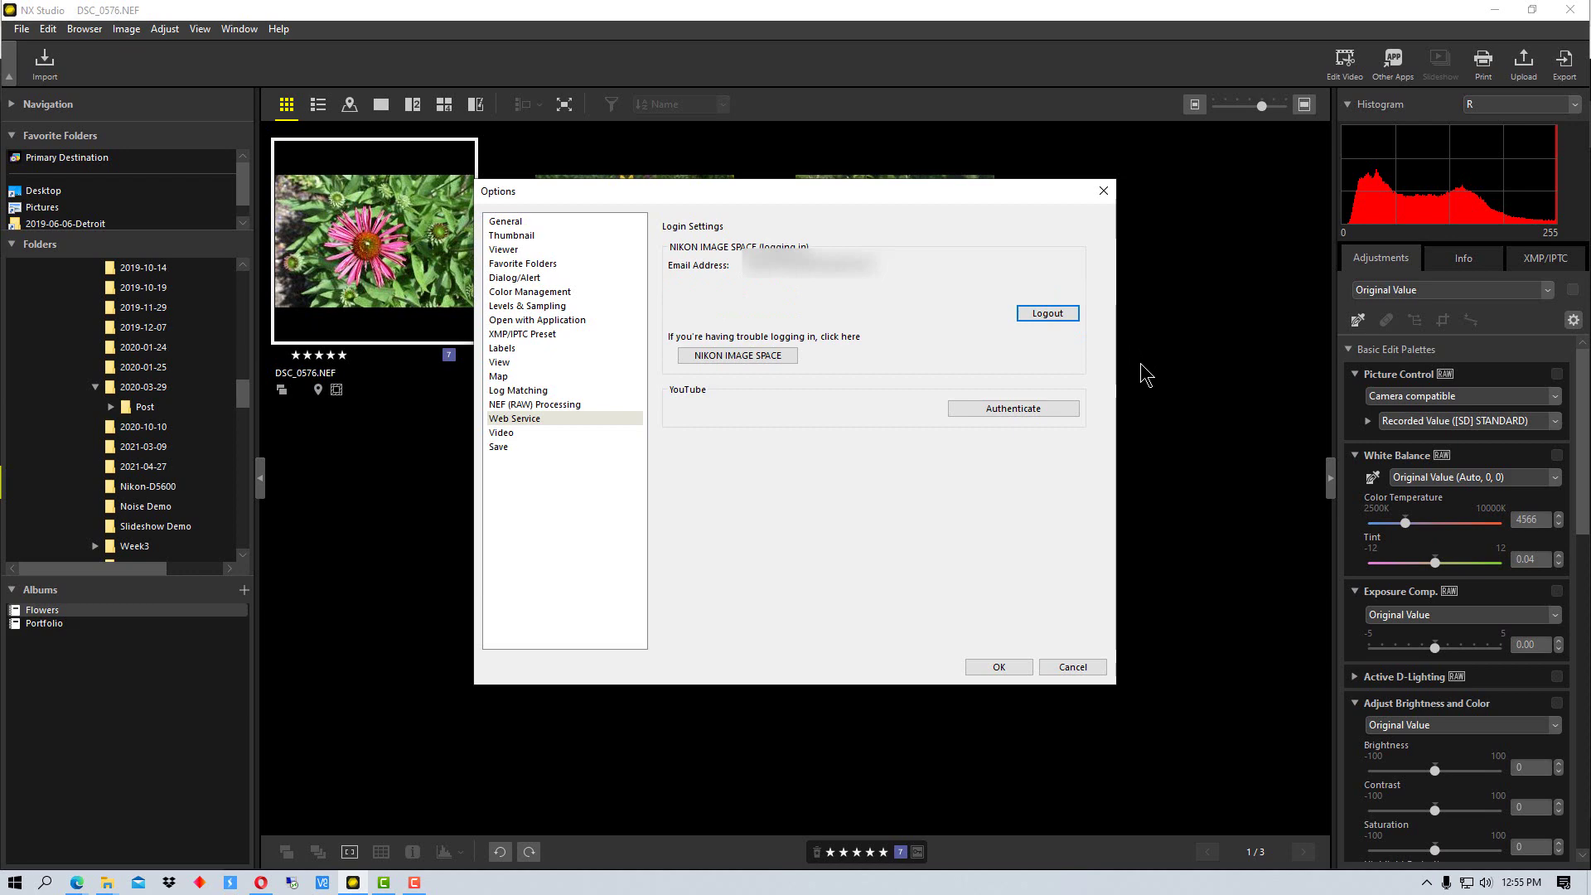
left_click(998, 668)
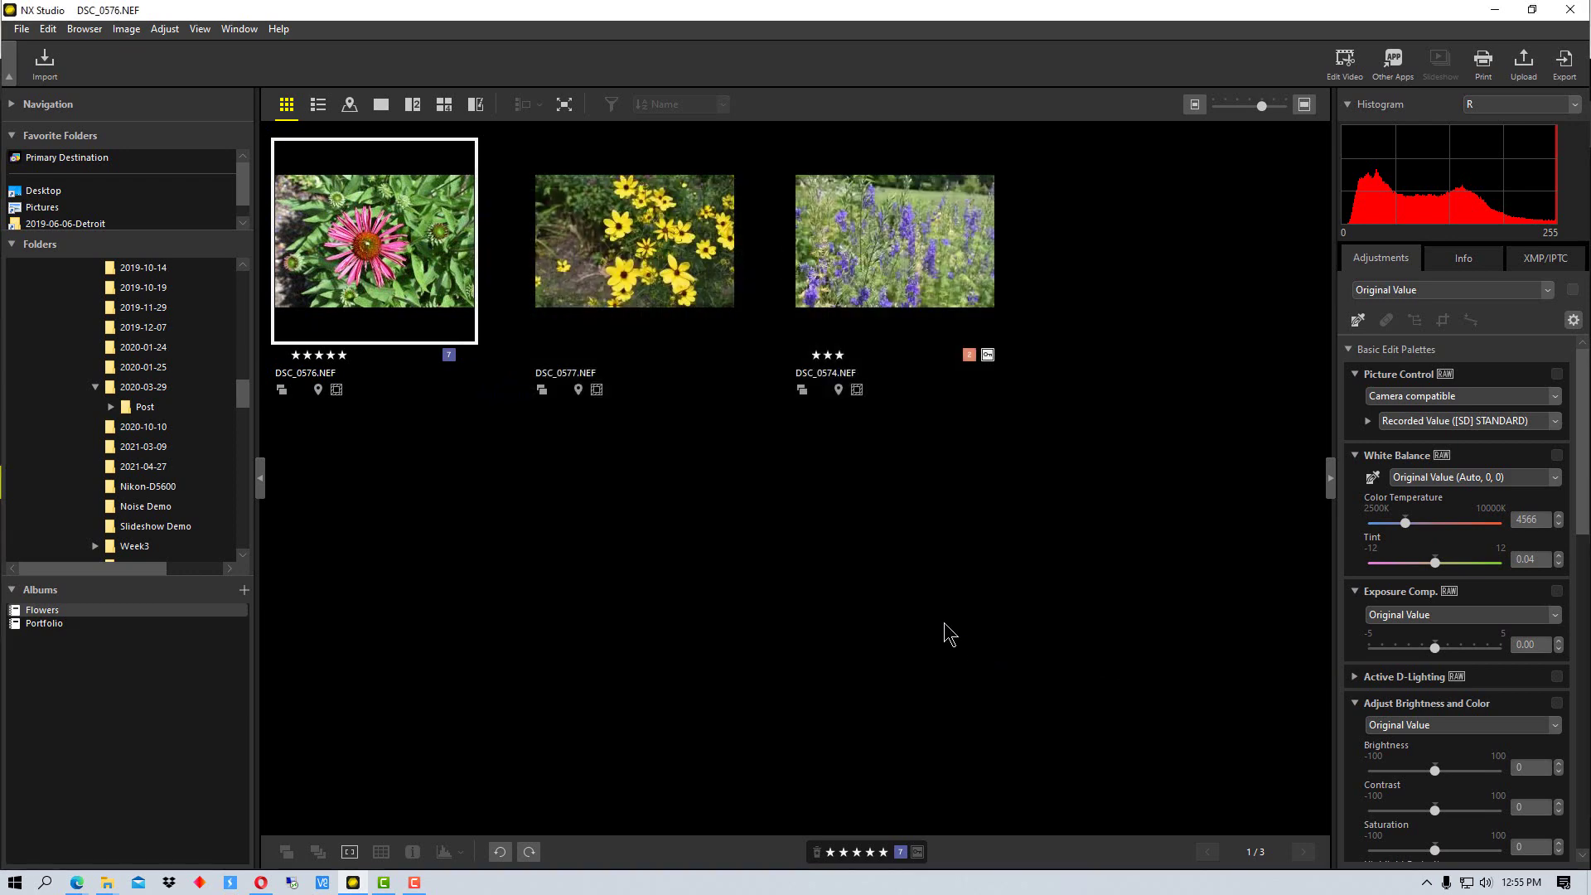
Check the upload album list, cancel the upload, and bring up the Postcards album page
left_click(1525, 66)
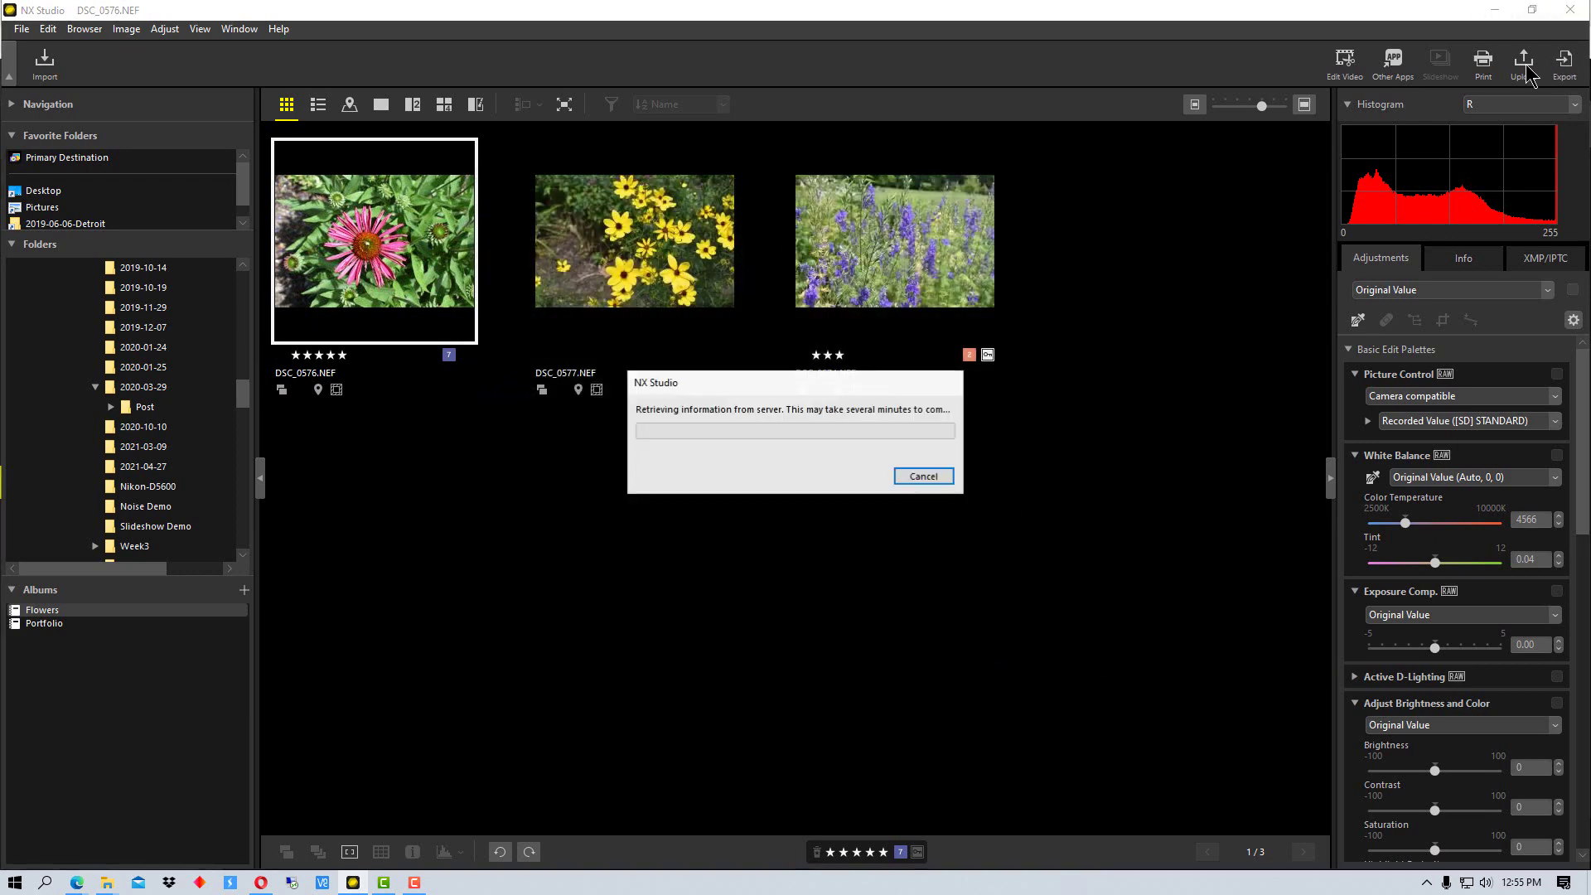
left_click(763, 375)
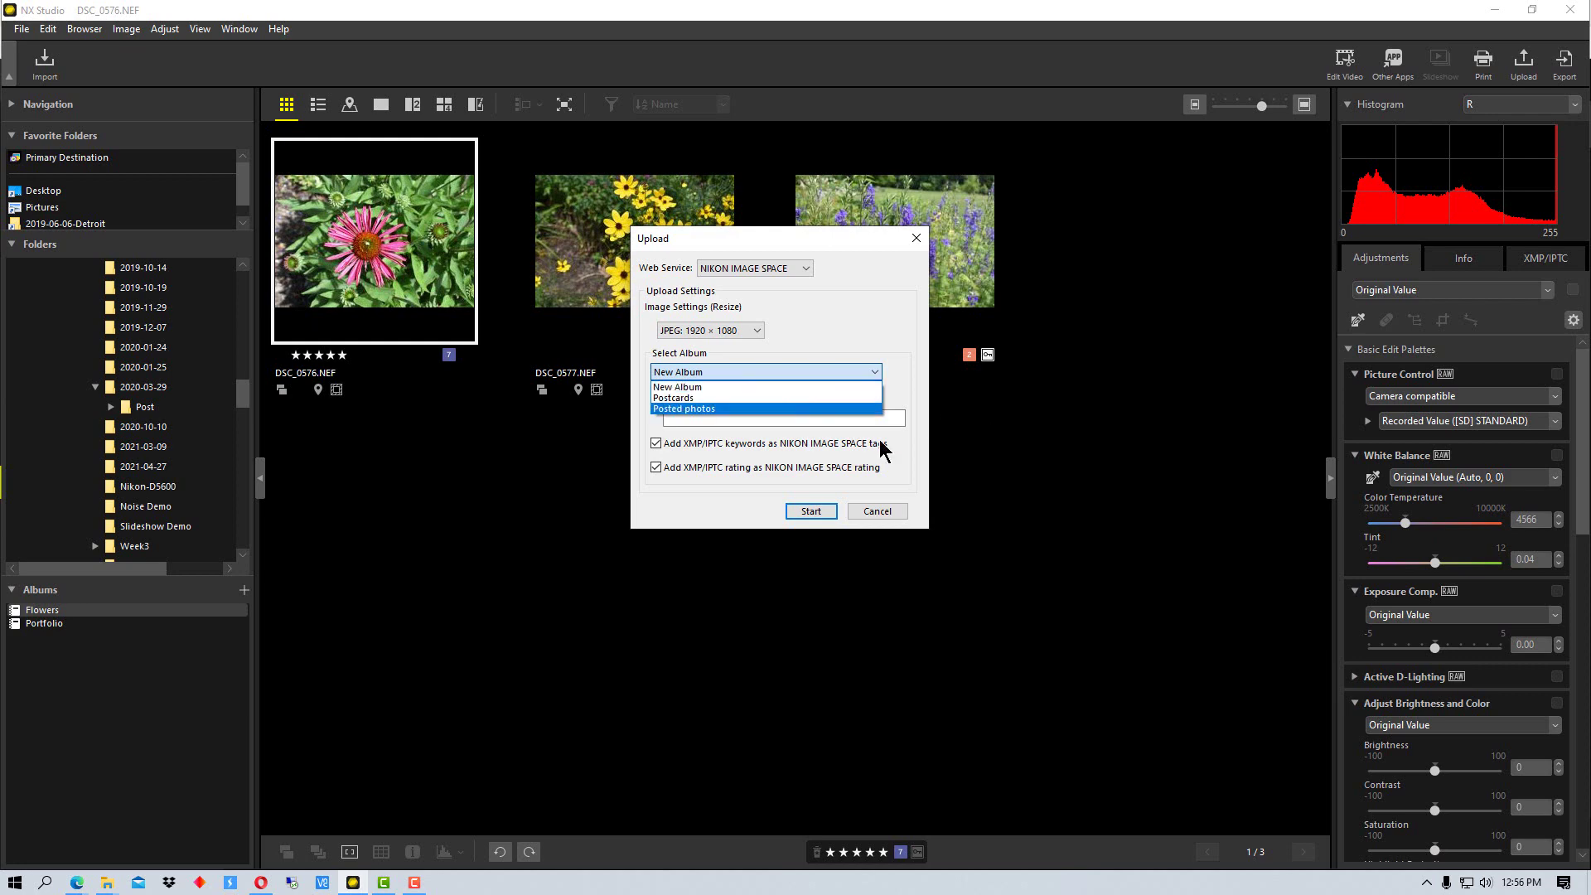
left_click(905, 349)
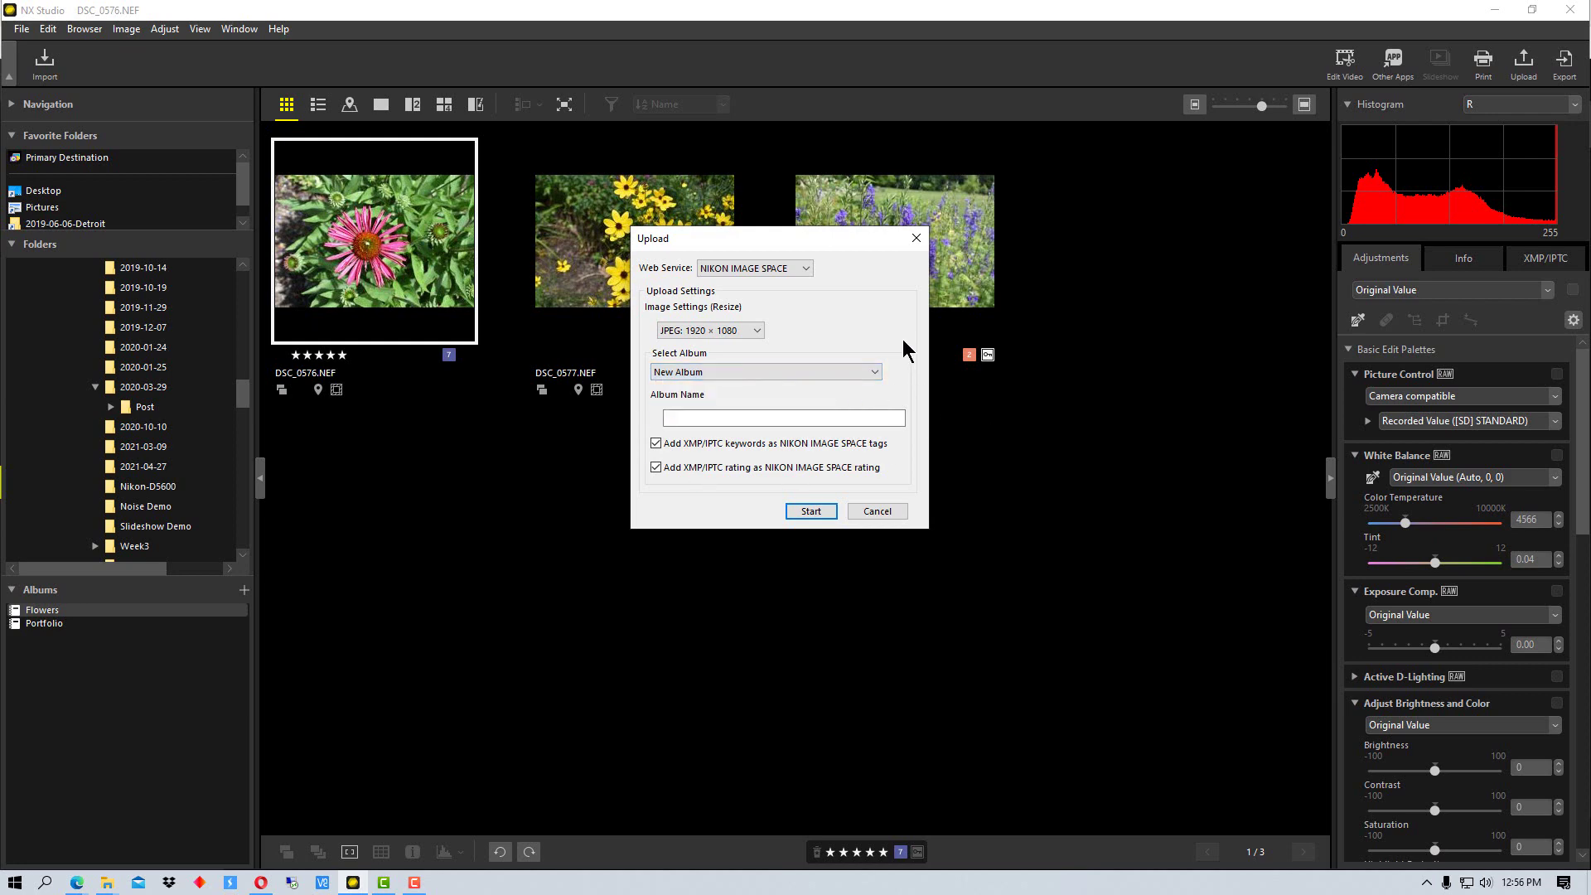
left_click(889, 512)
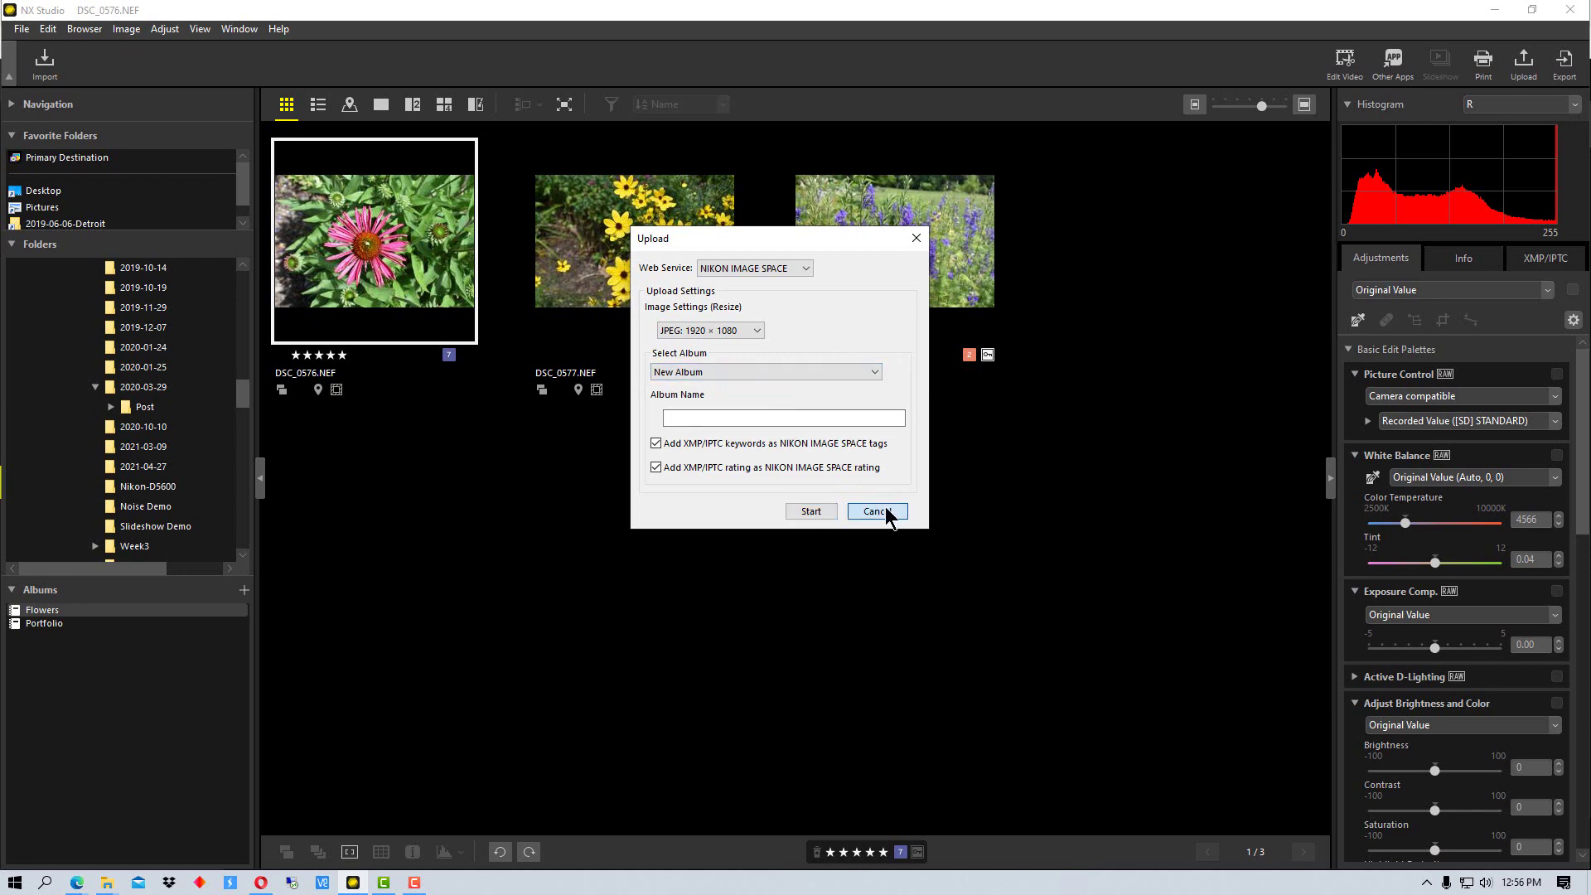
left_click(74, 882)
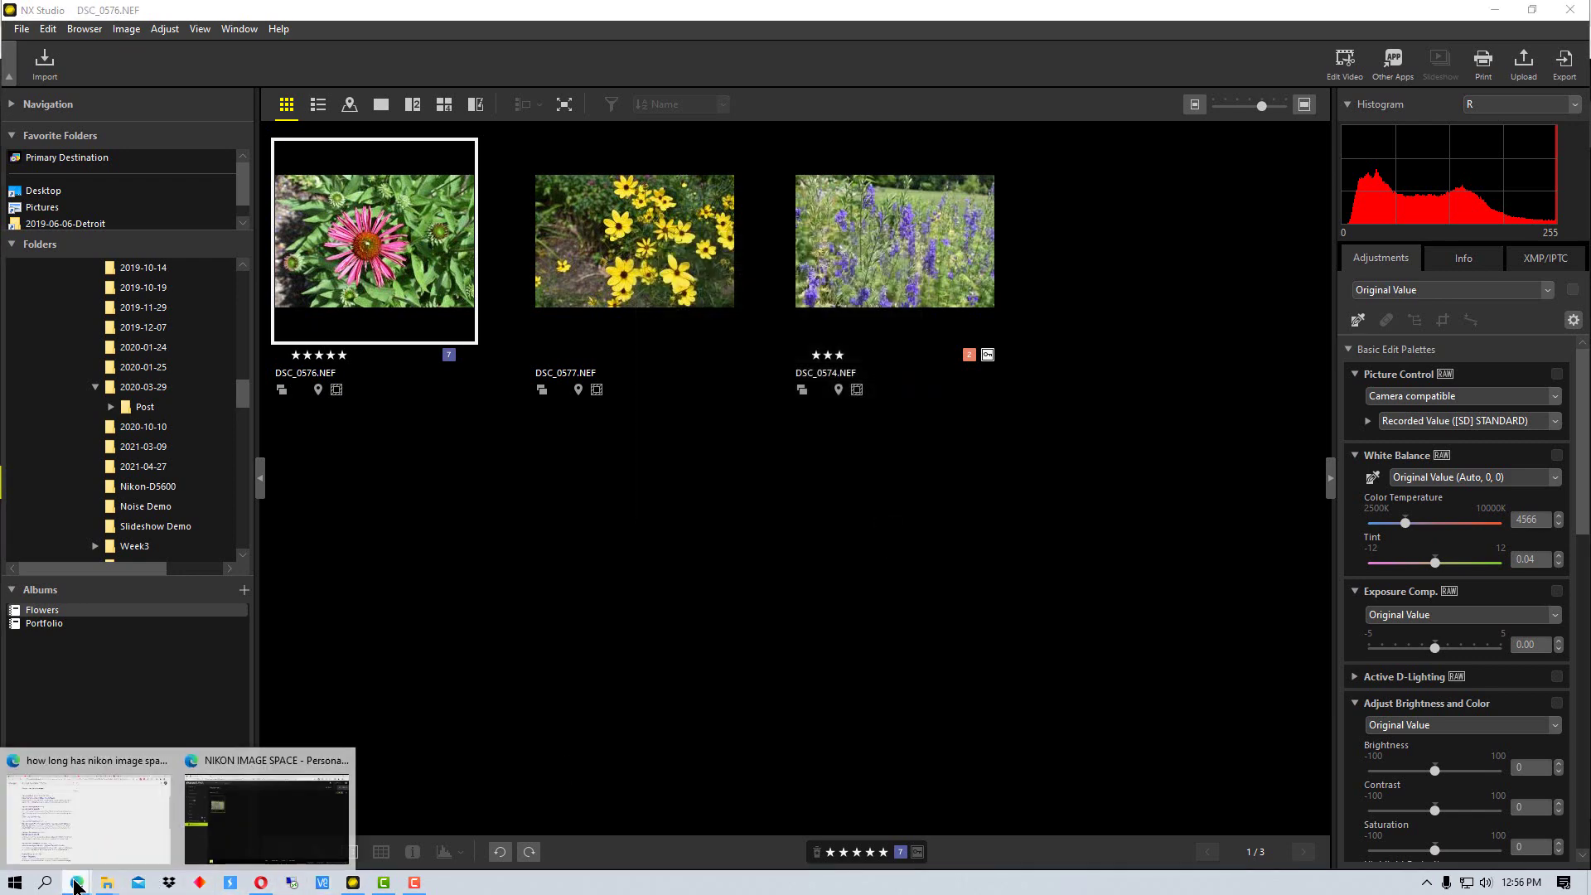
left_click(241, 832)
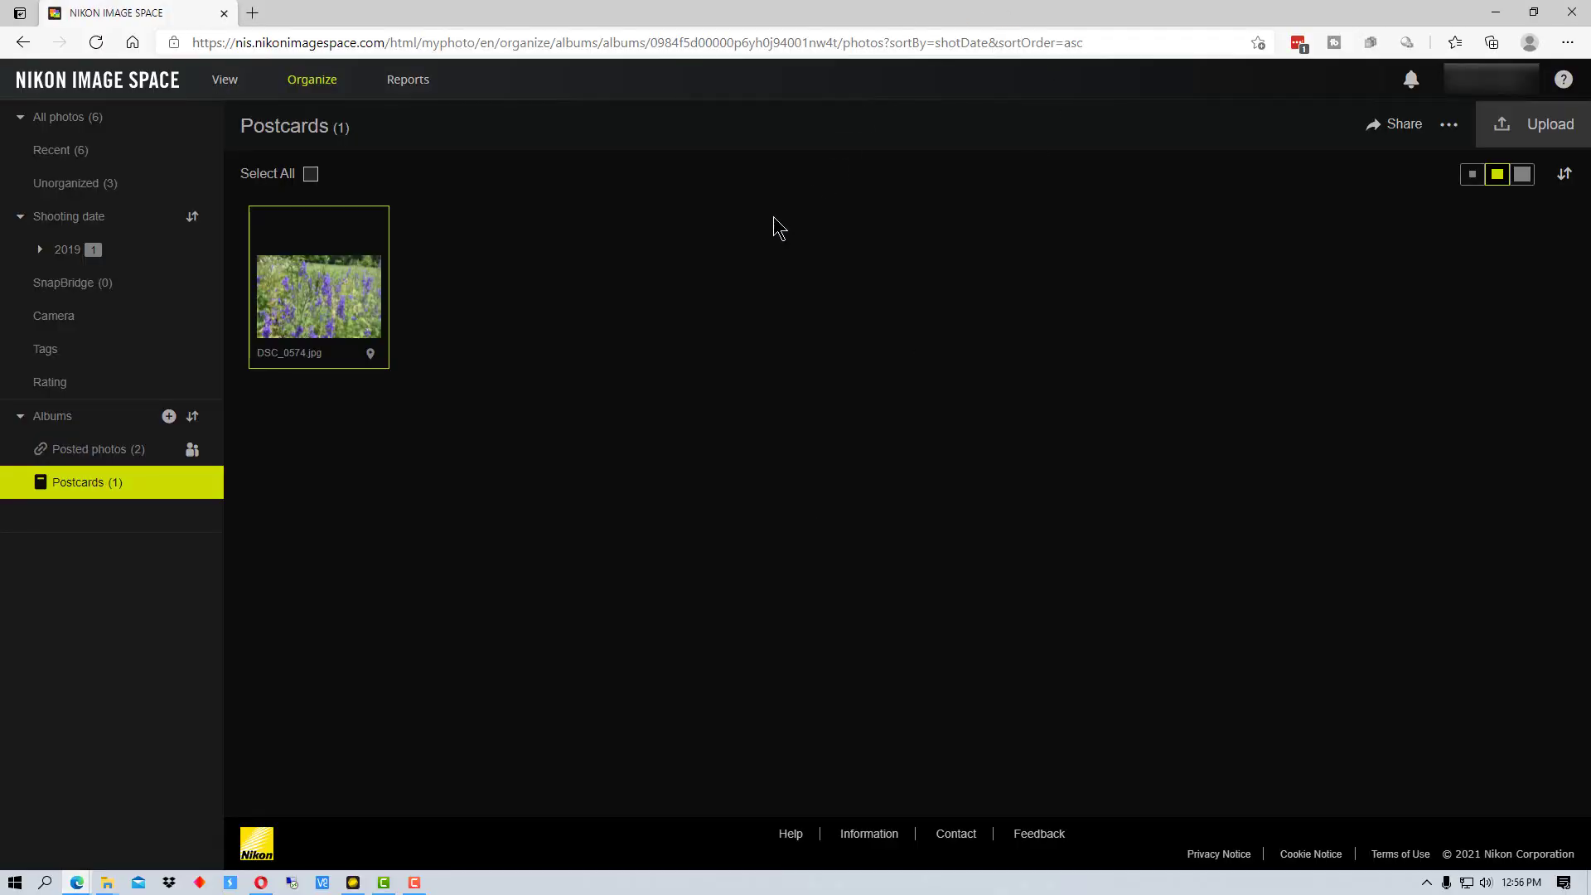
Create a Nikon Image Space album named Portfolio and open it
left_click(169, 416)
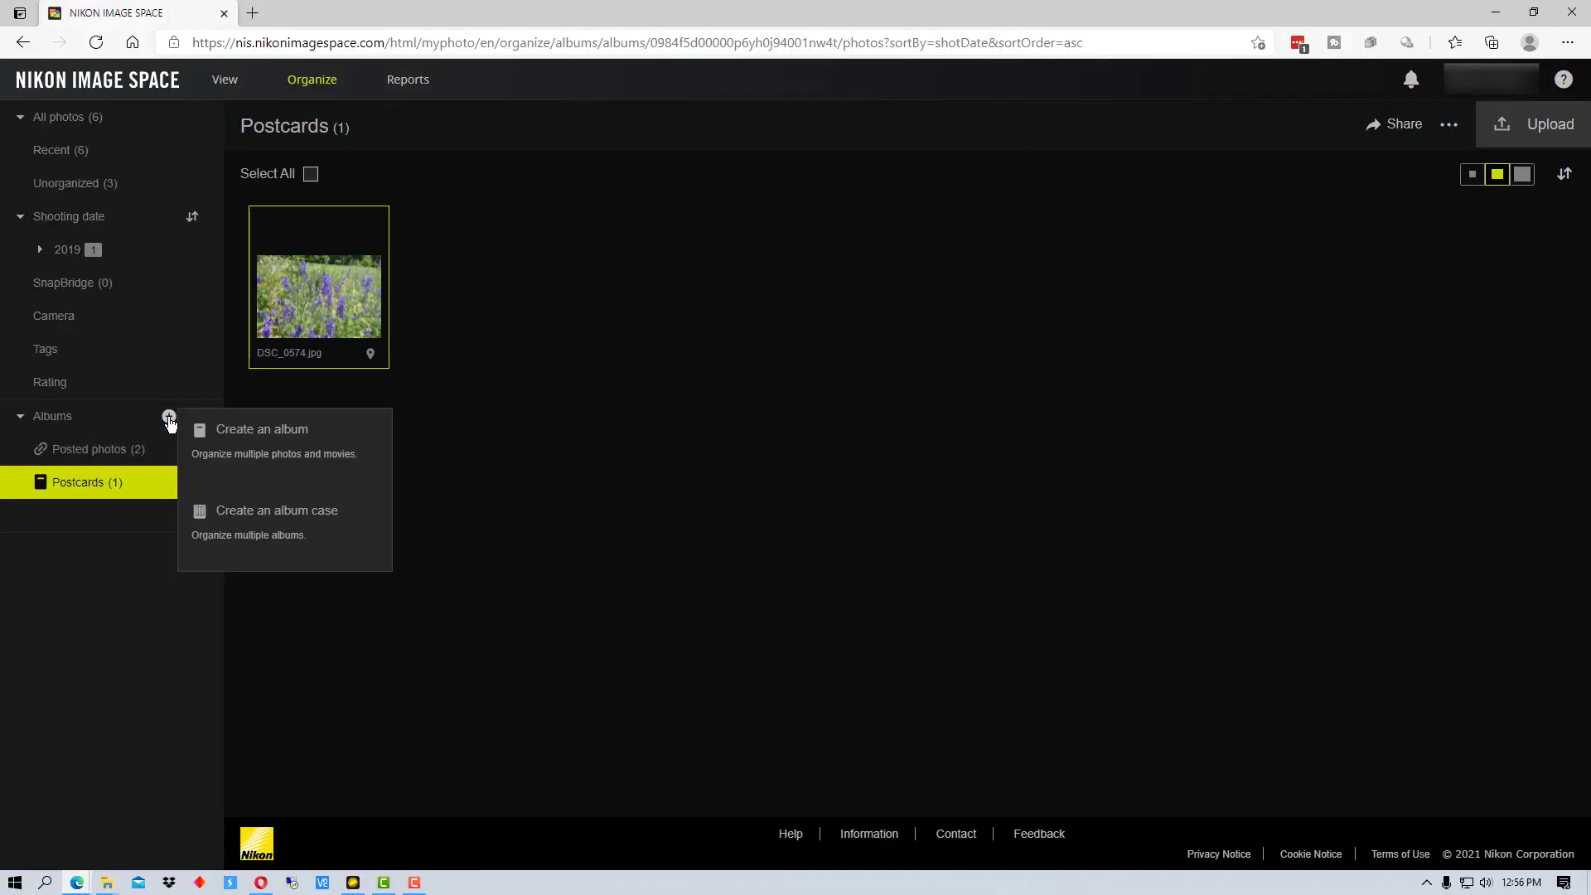
left_click(234, 441)
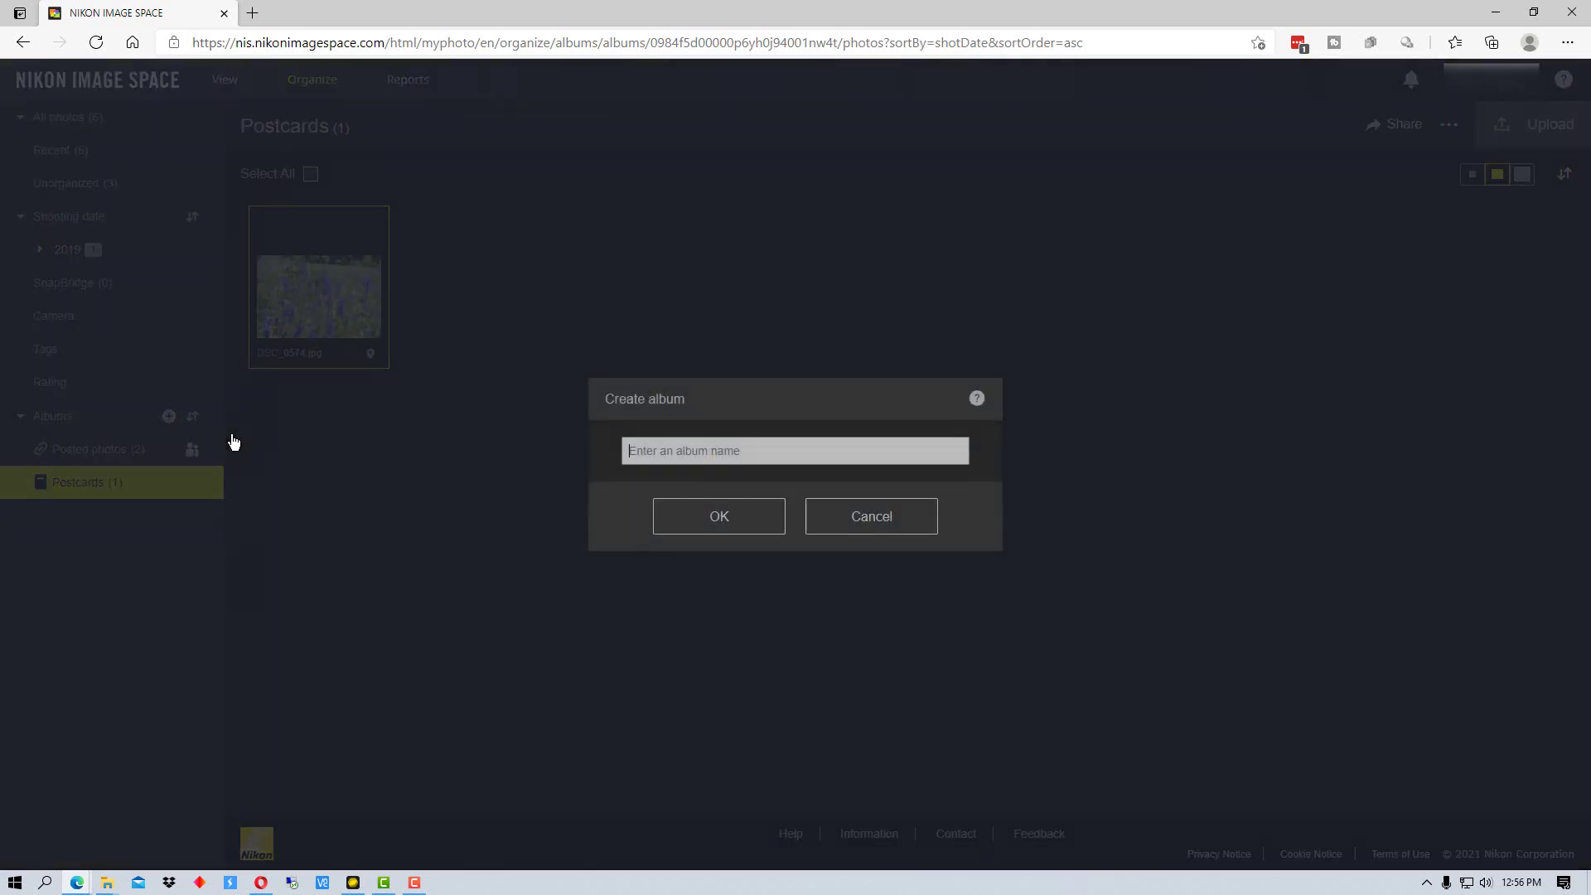
left_click(690, 450)
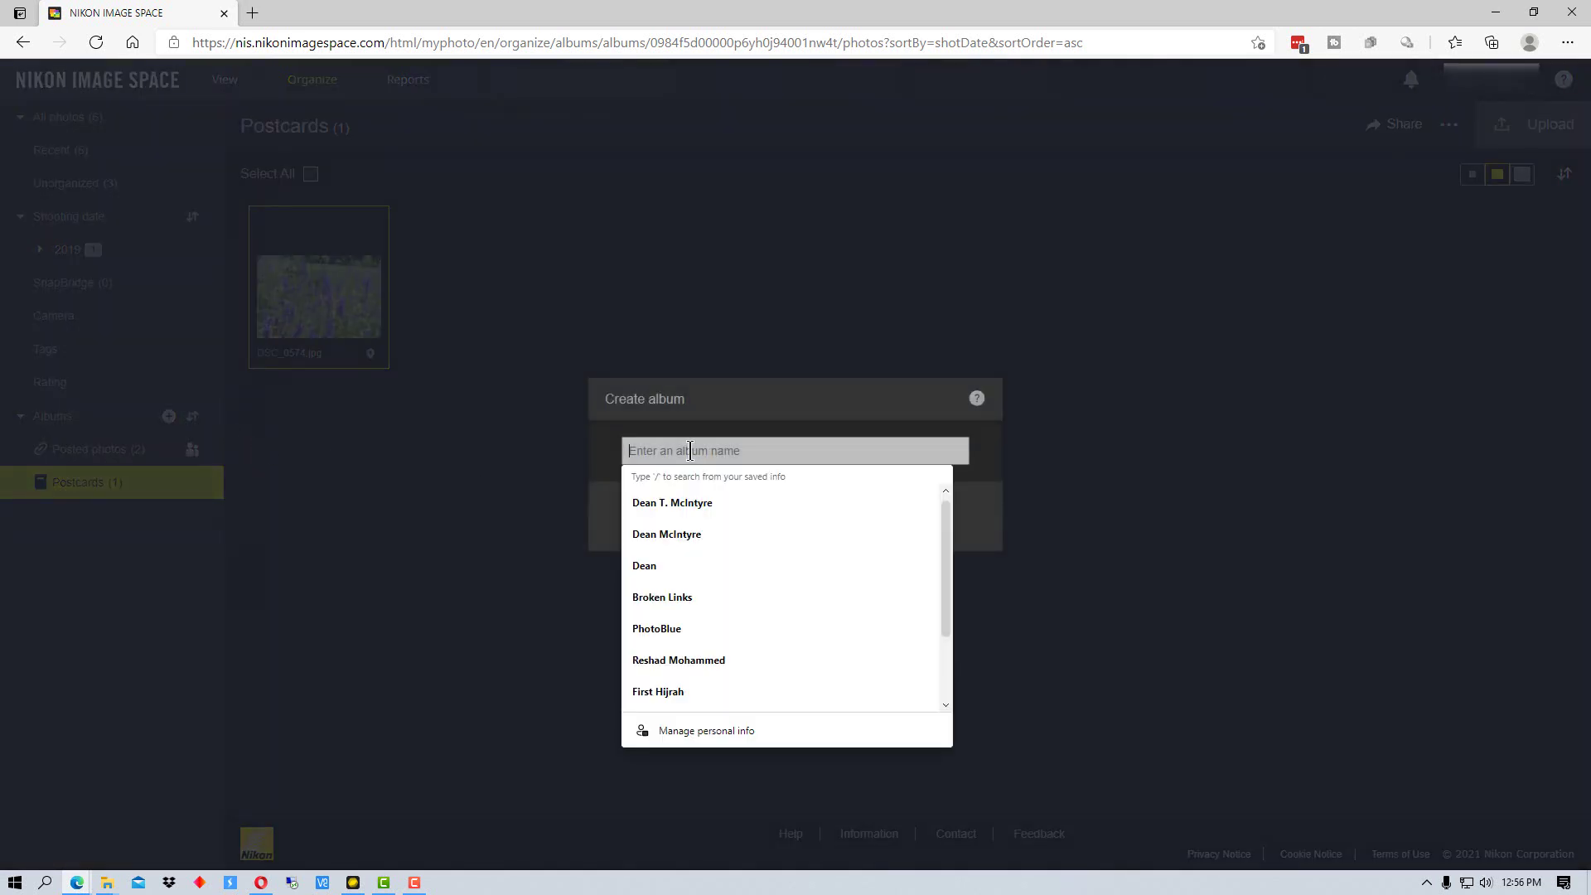
type("Portfolio")
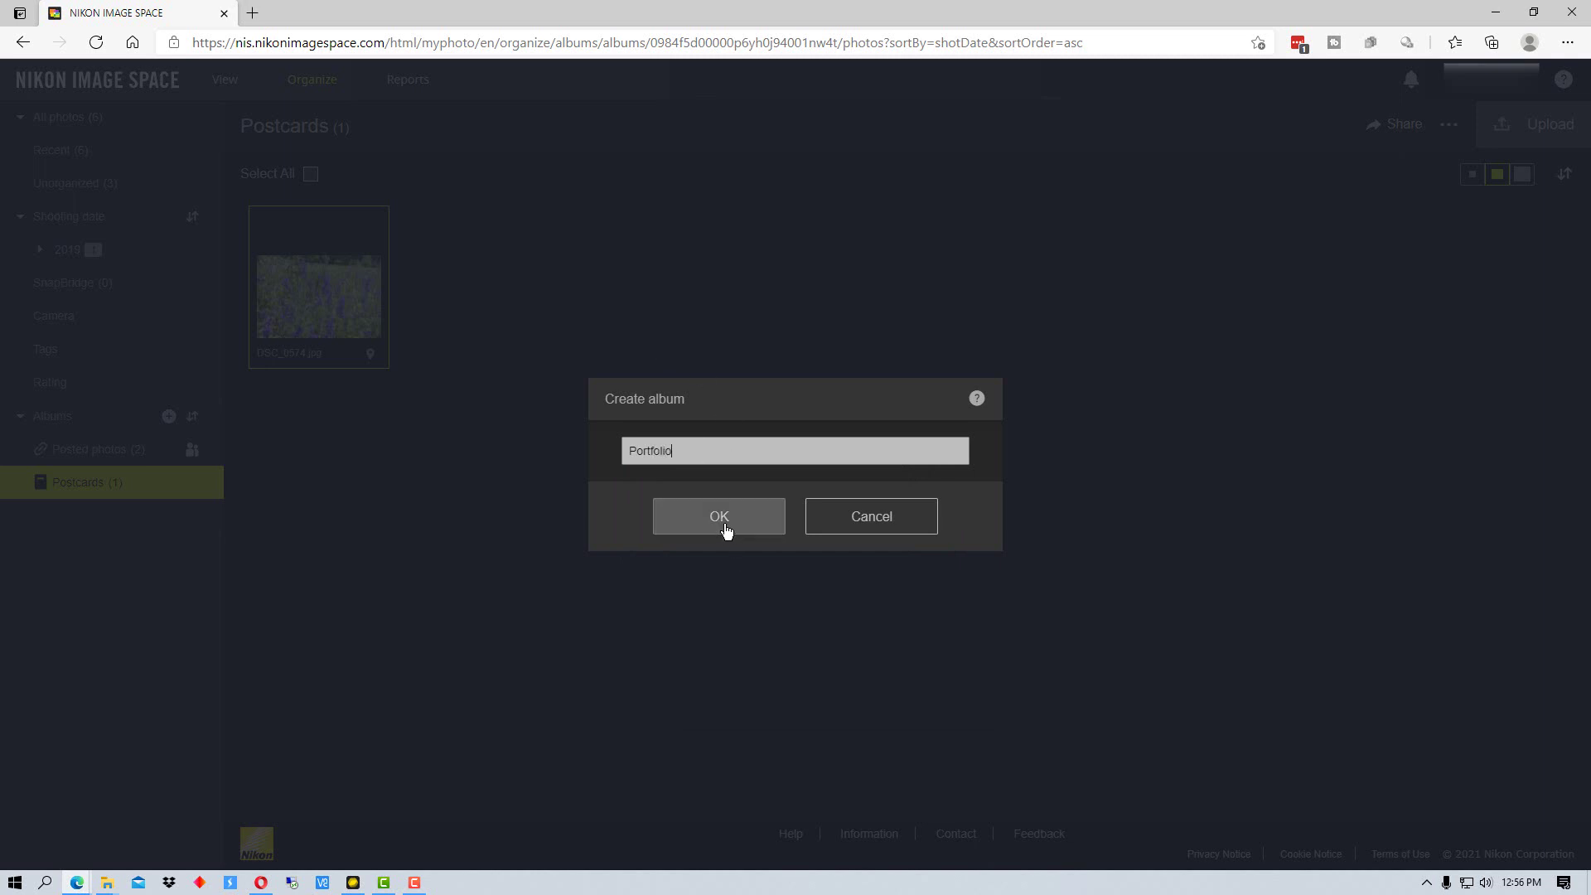
left_click(725, 530)
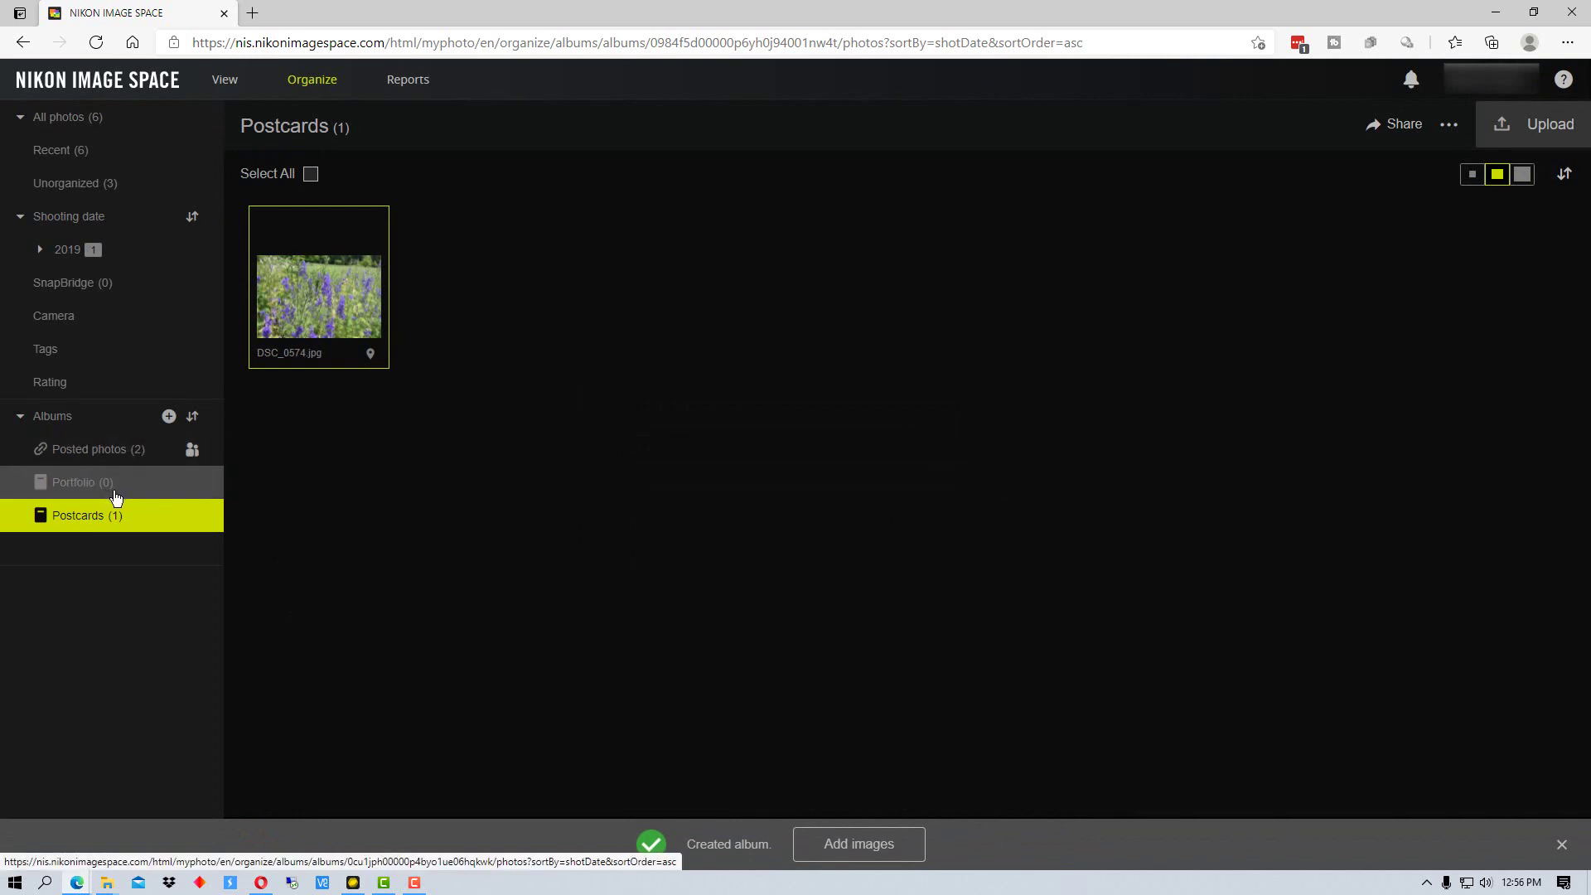
left_click(116, 496)
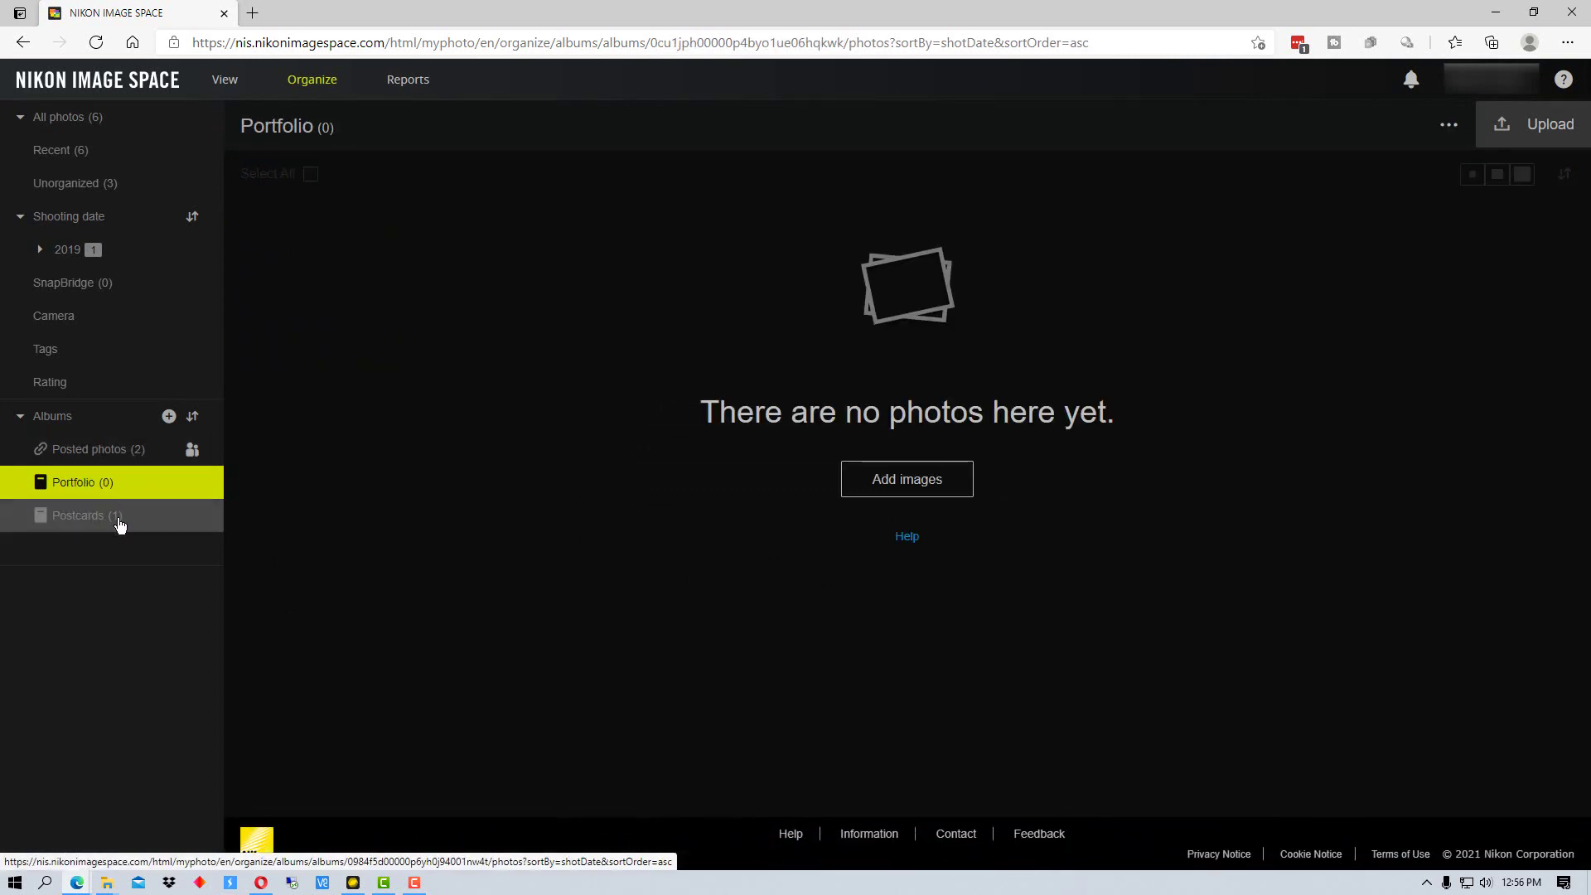
left_click(118, 518)
left_click(109, 485)
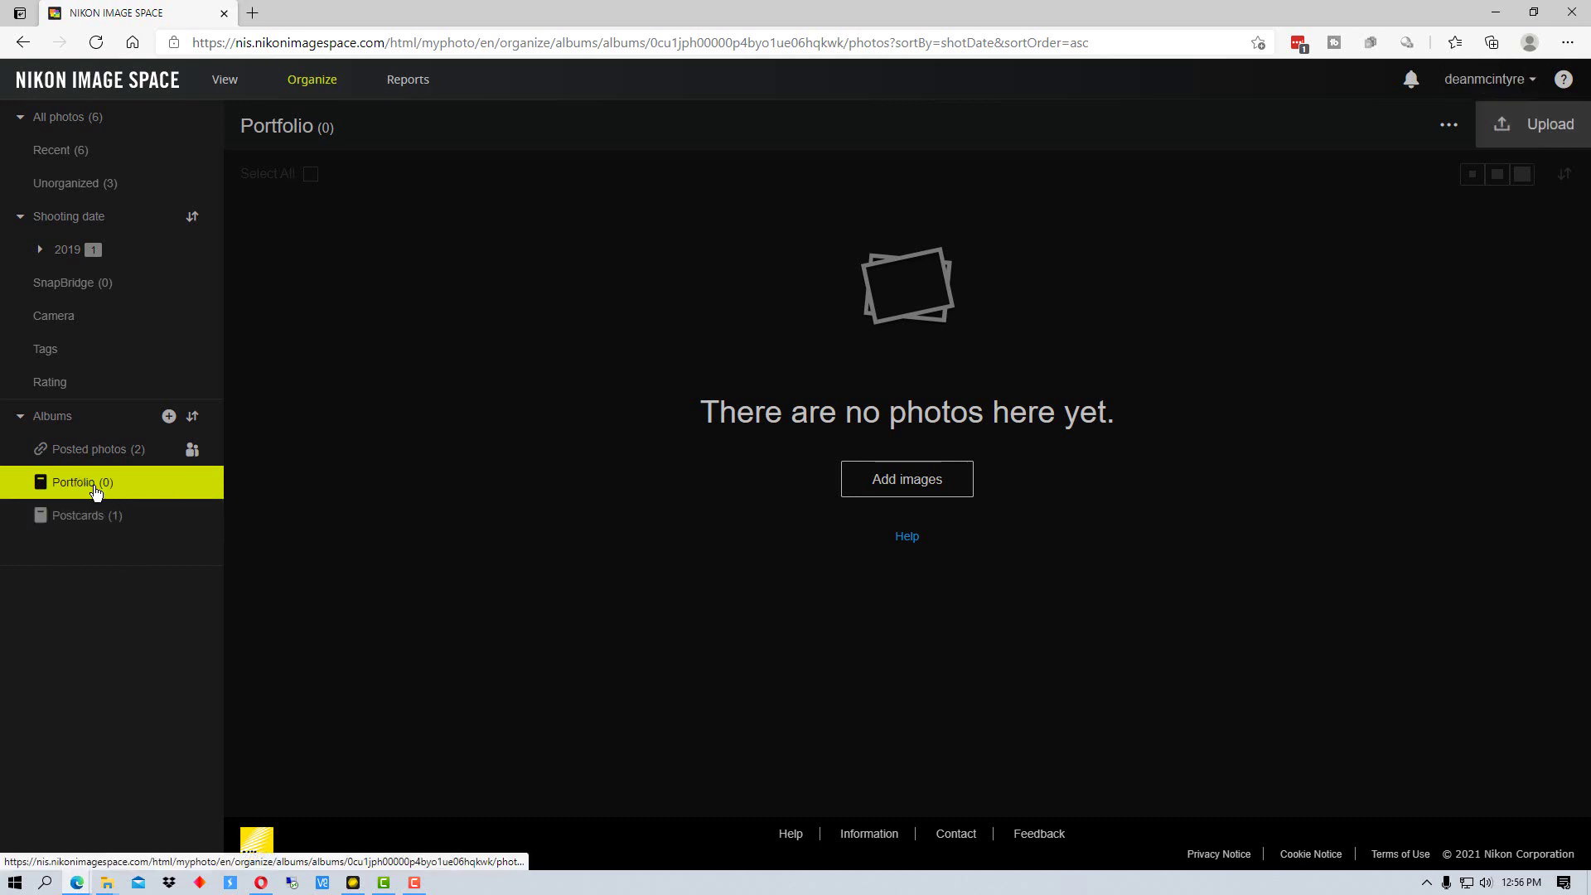
Back in NX Studio, check whether Portfolio appears among the upload album choices
left_click(352, 885)
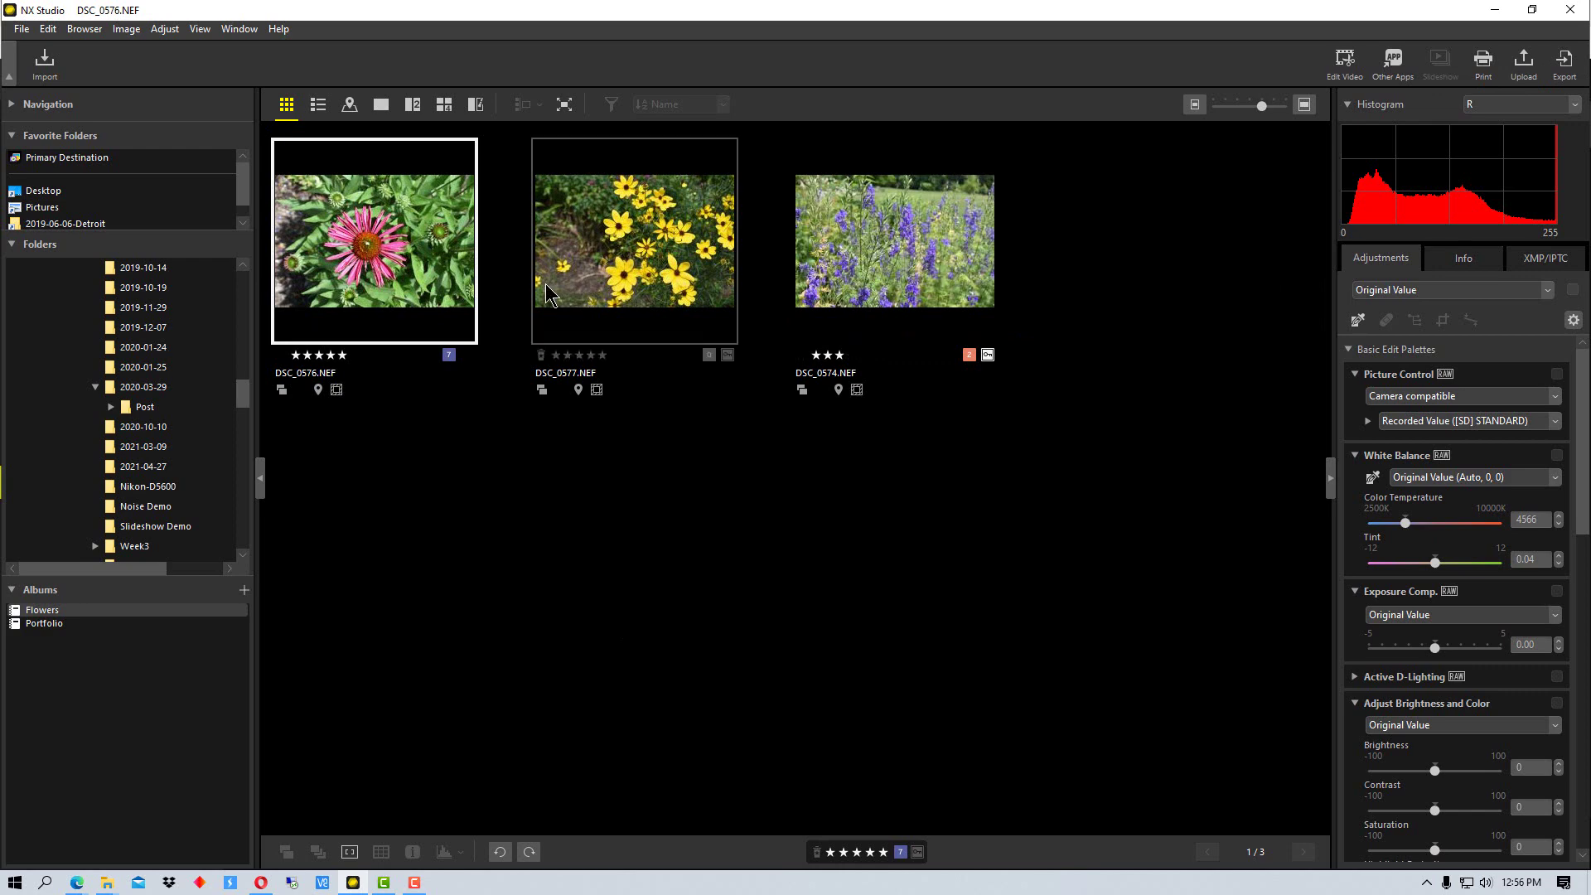
left_click(1527, 66)
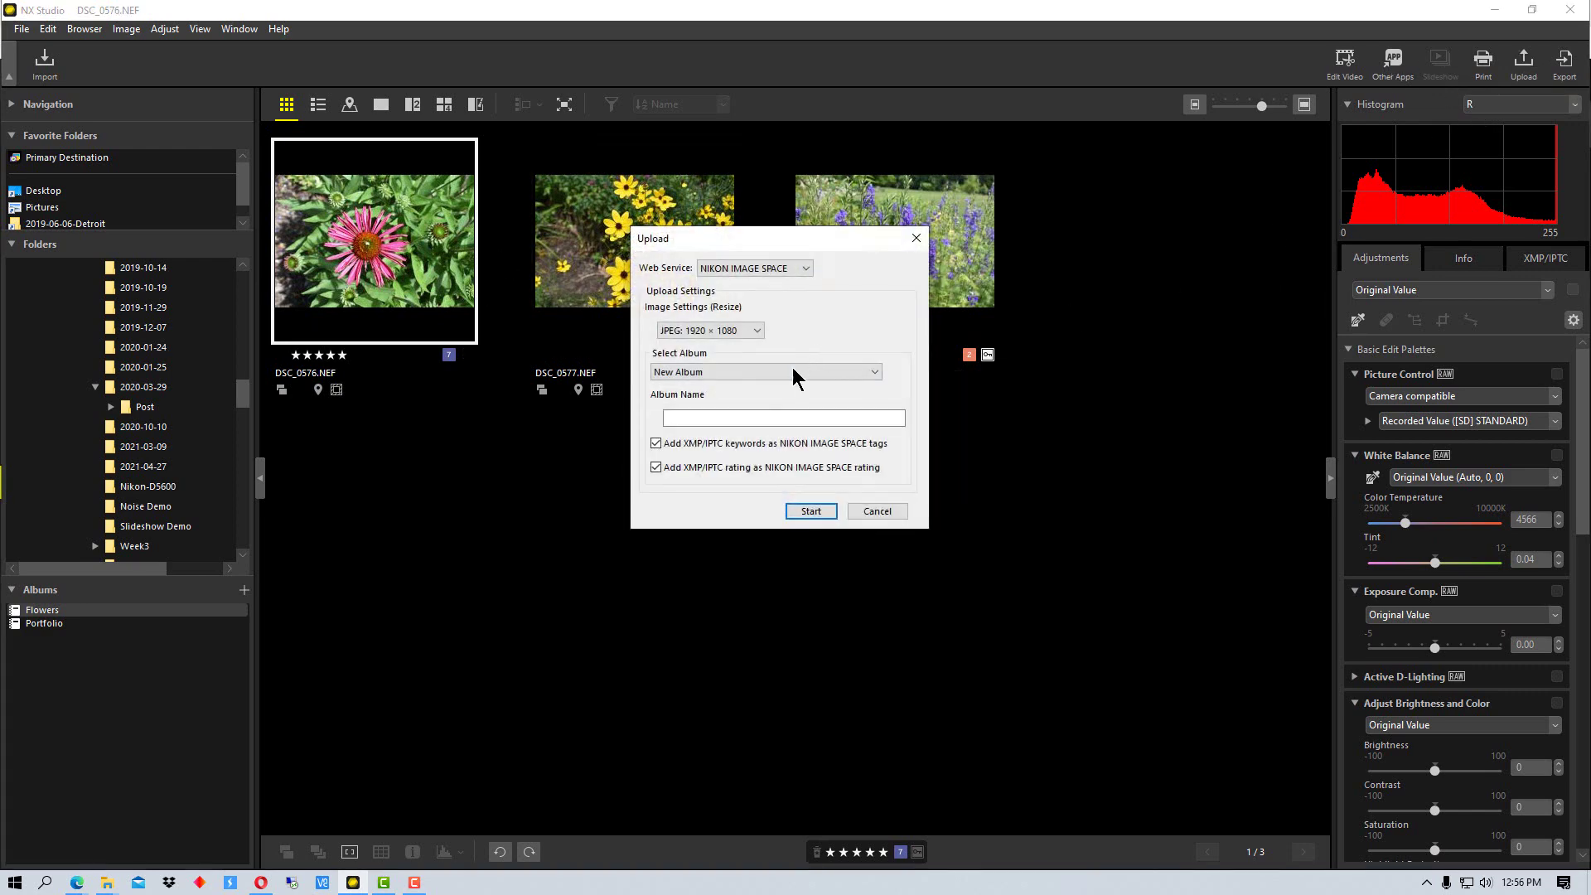
left_click(795, 377)
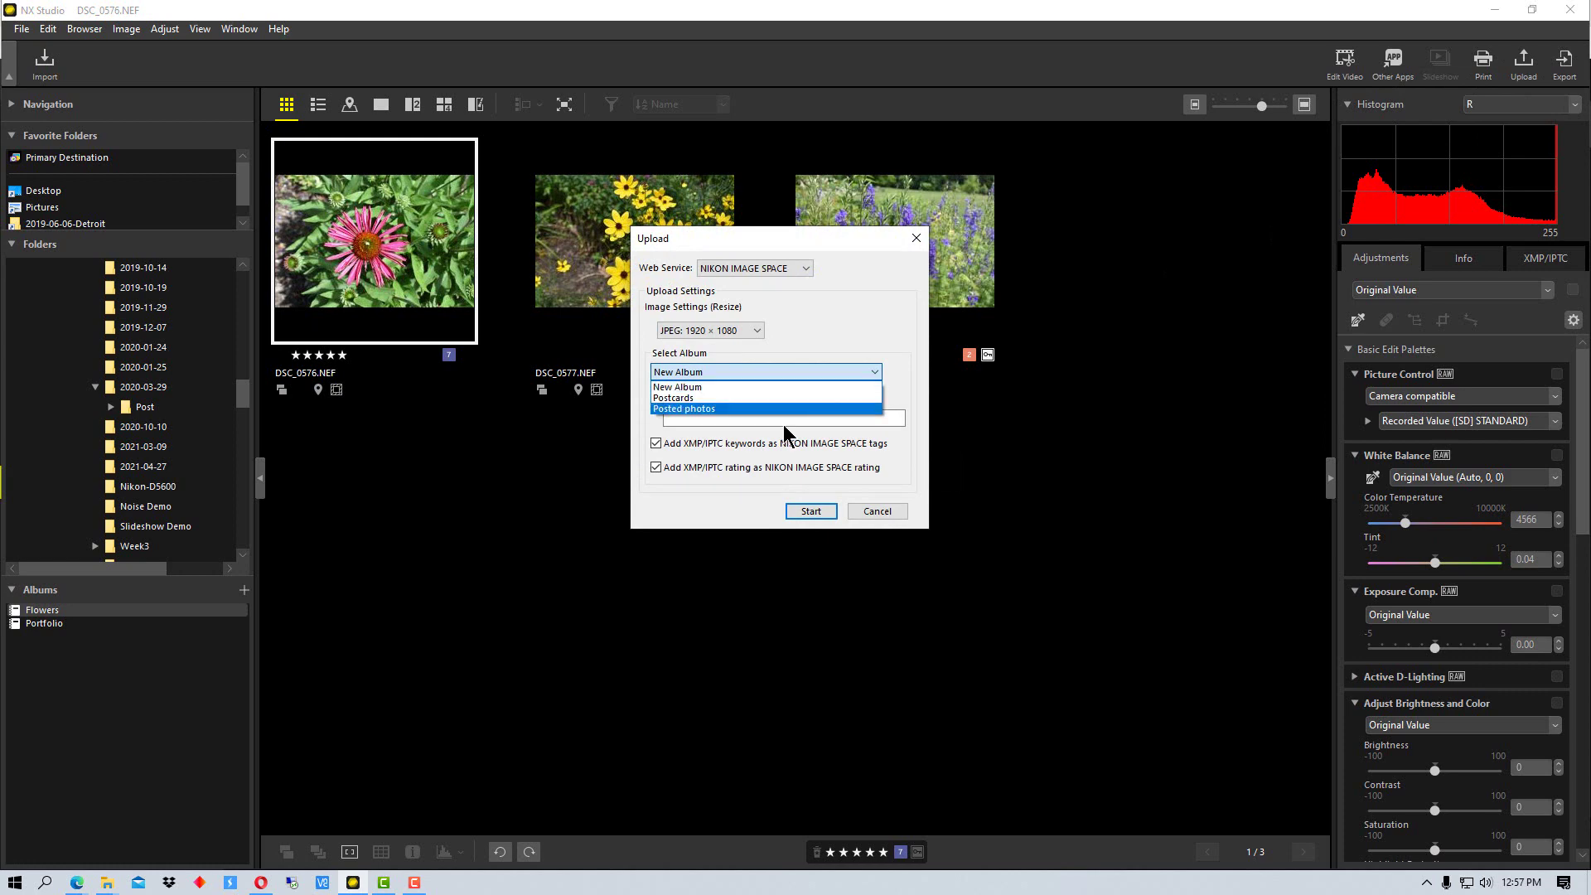
left_click(917, 241)
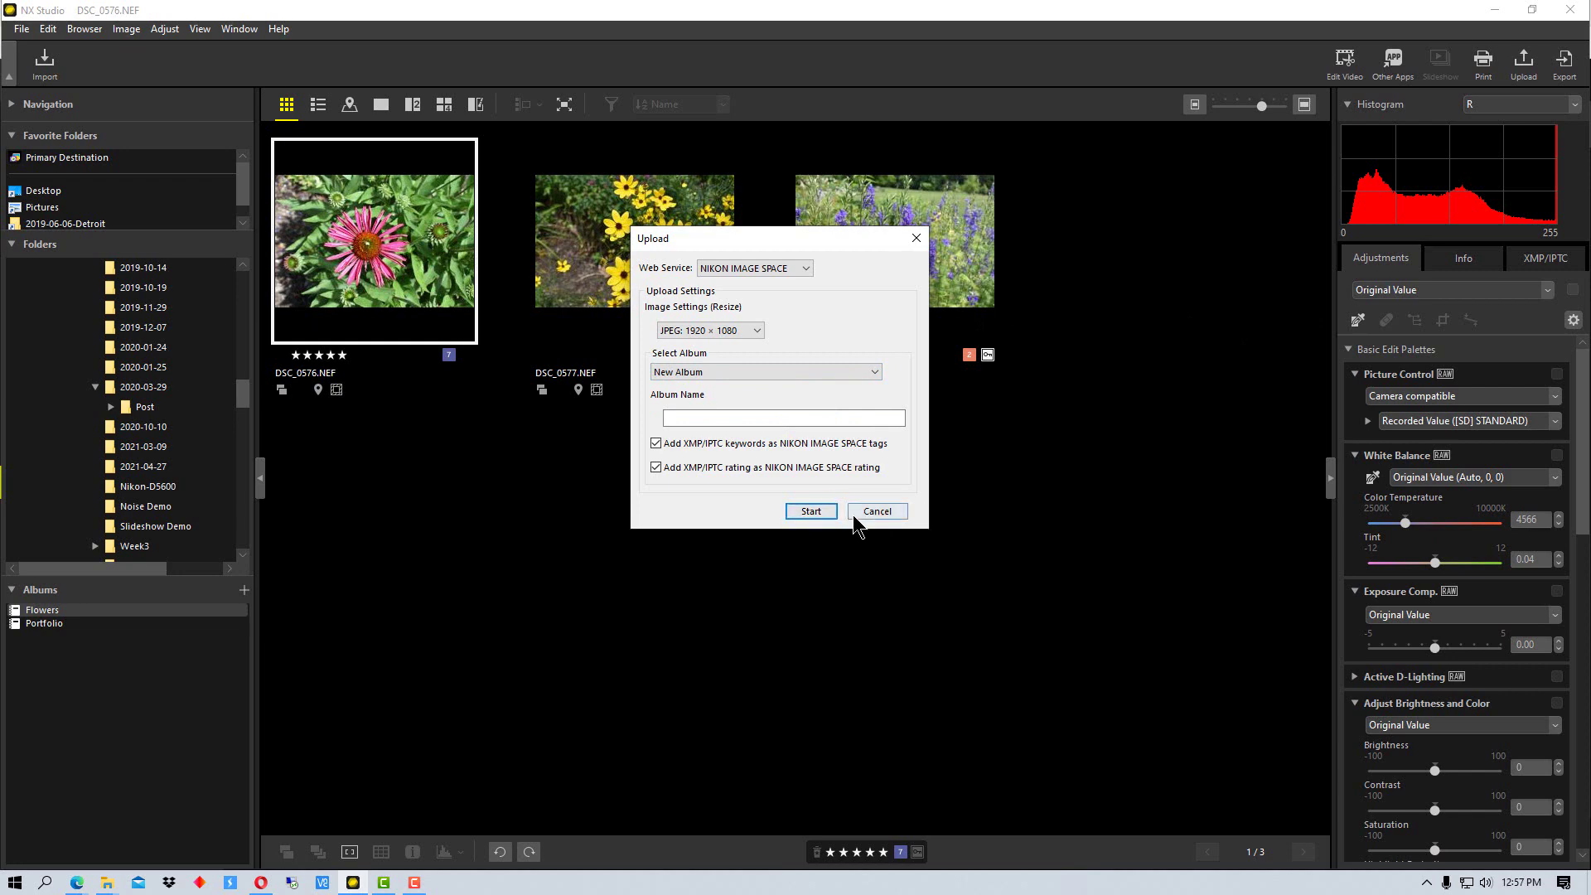
Cancel the upload, then log out of and back in to Nikon Image Space under Options > Web Service
left_click(882, 513)
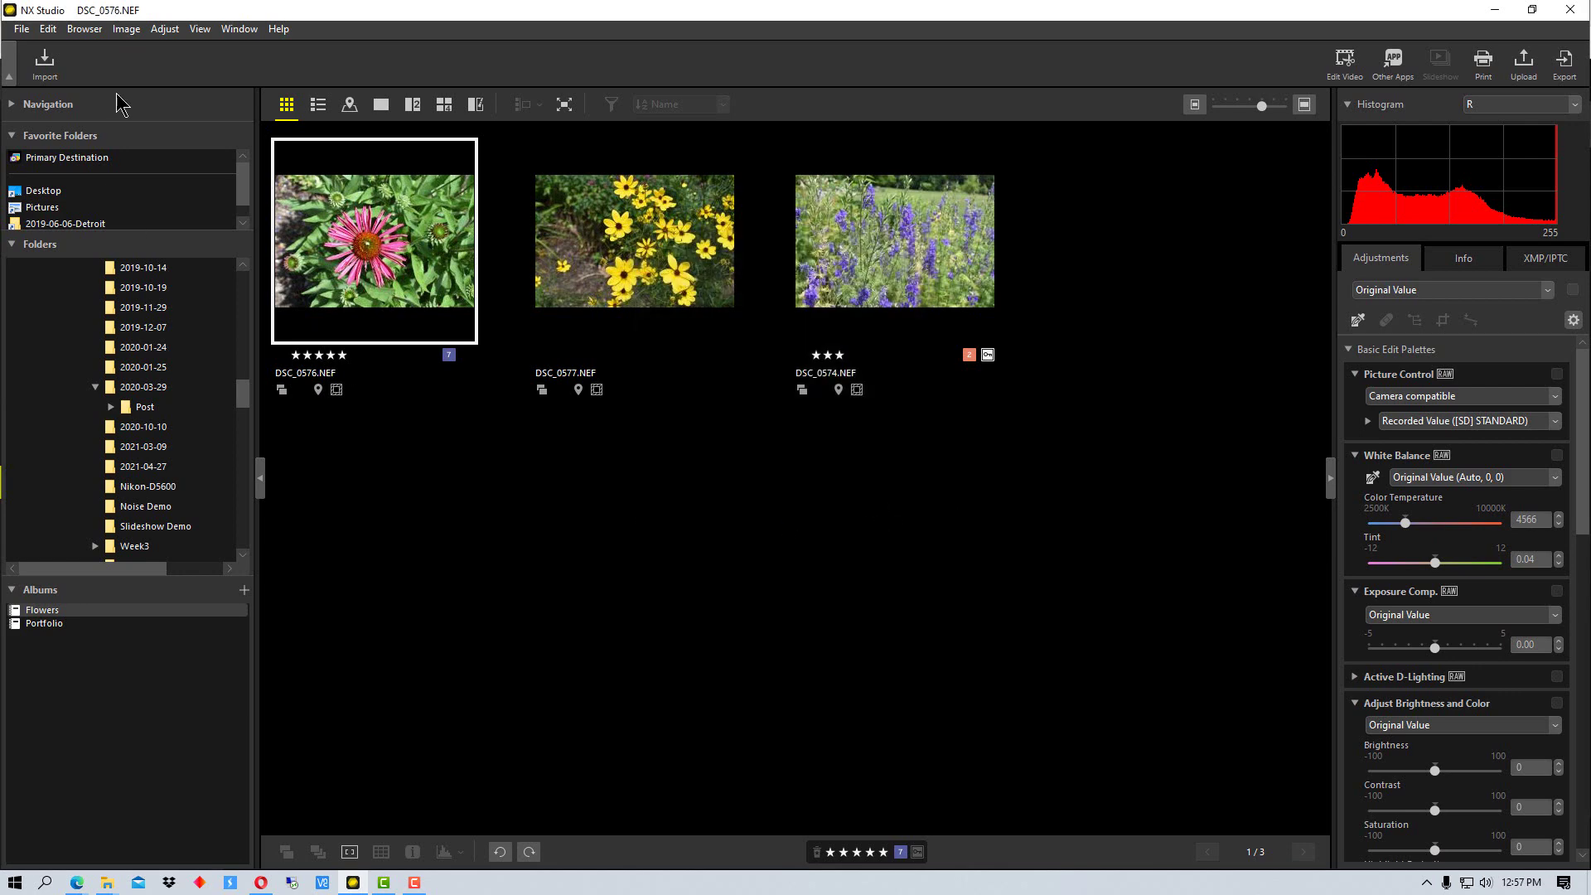
left_click(48, 29)
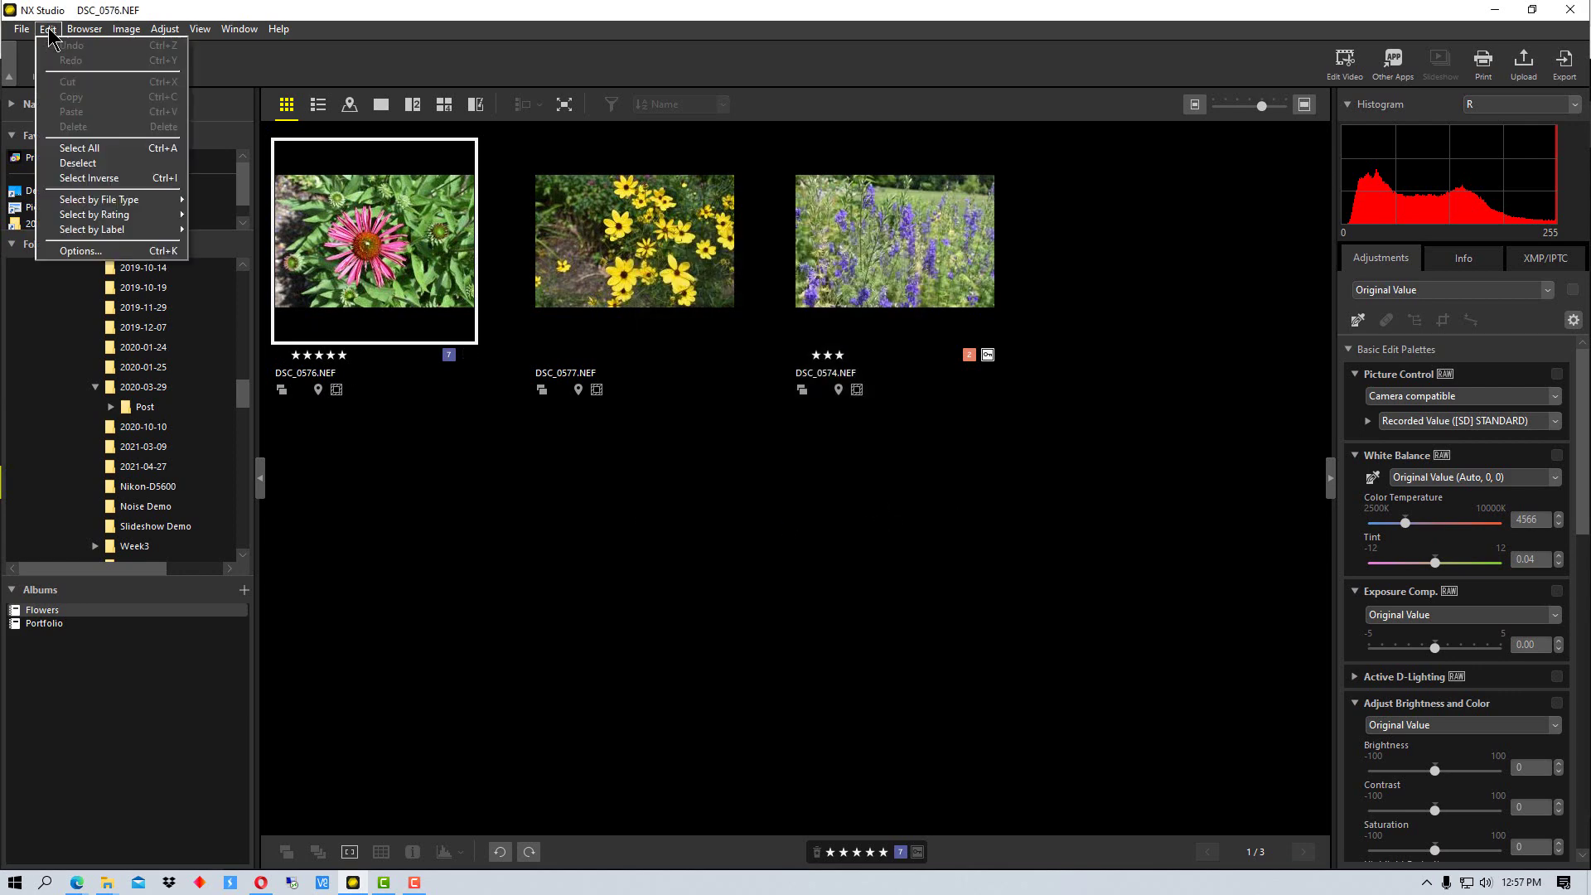
left_click(95, 250)
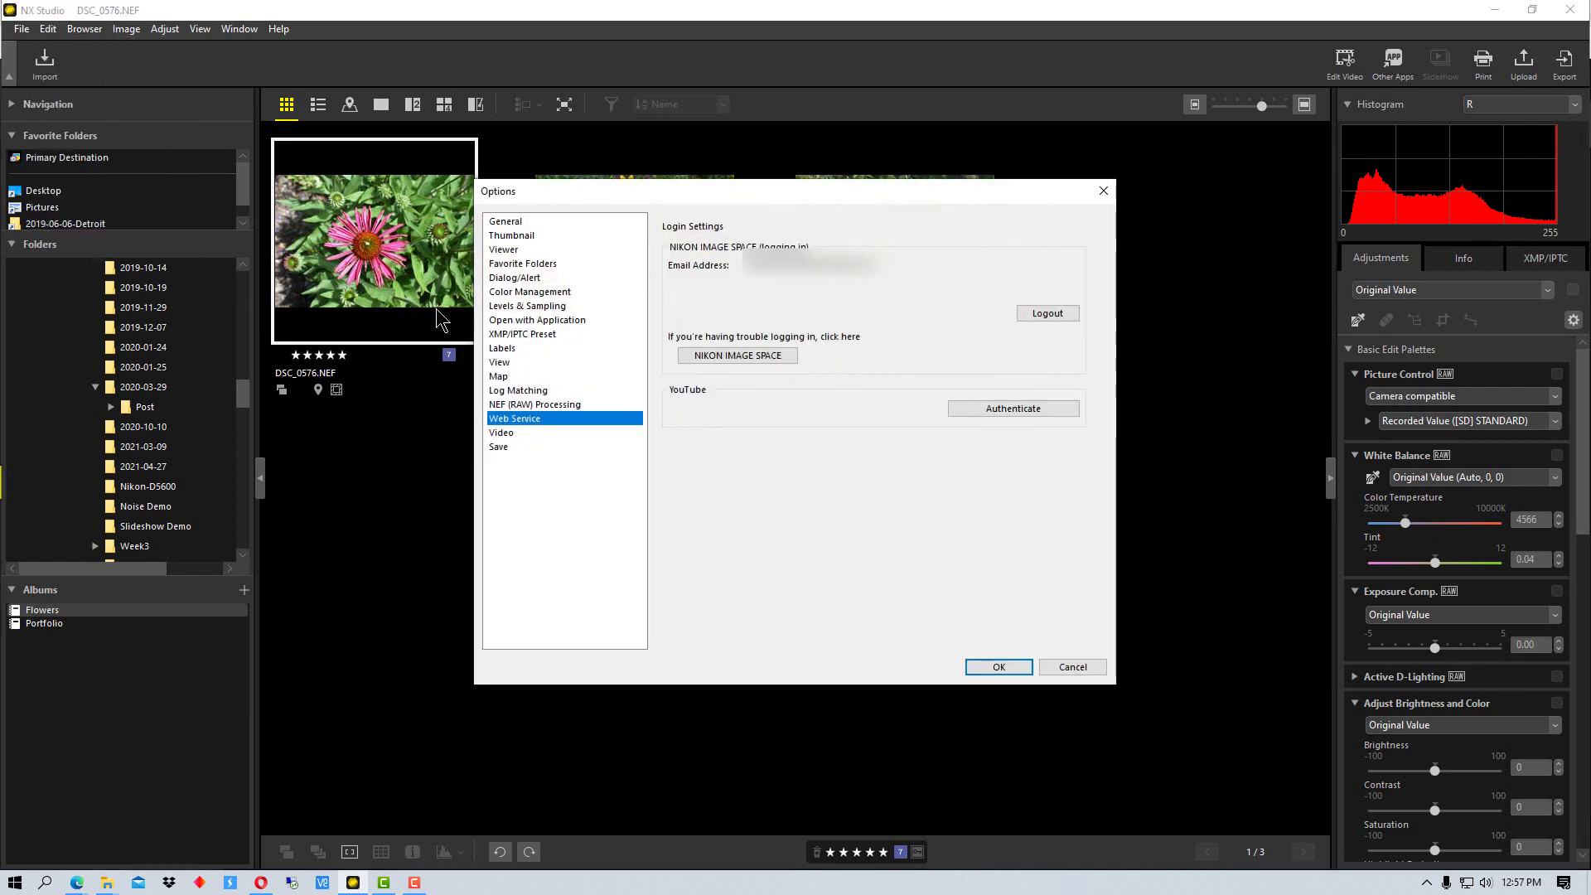
left_click(1047, 314)
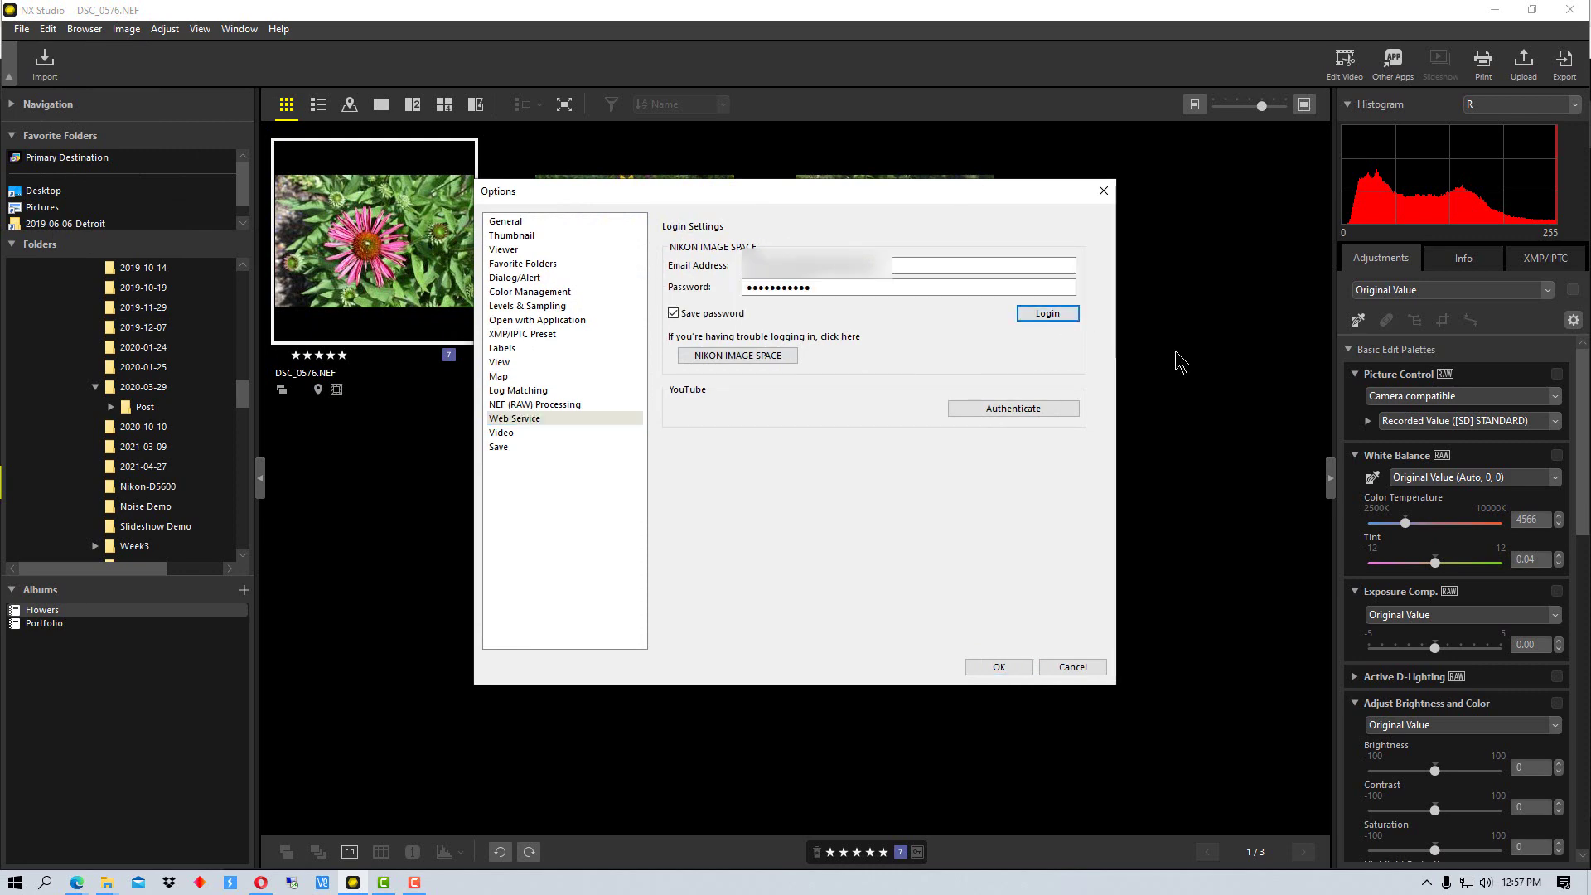
left_click(1047, 314)
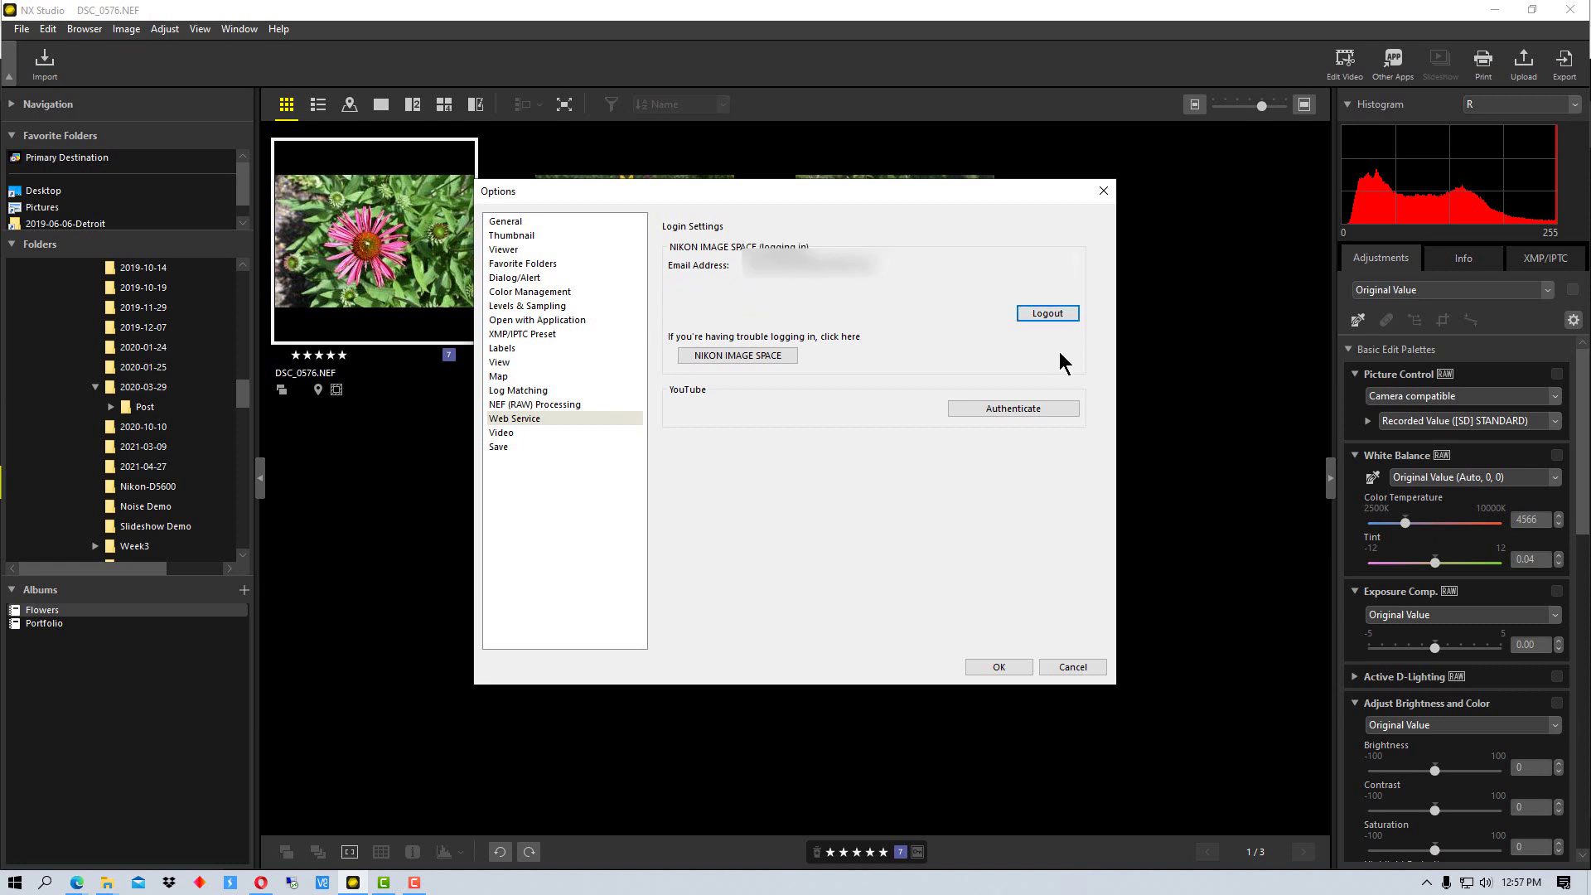
left_click(995, 668)
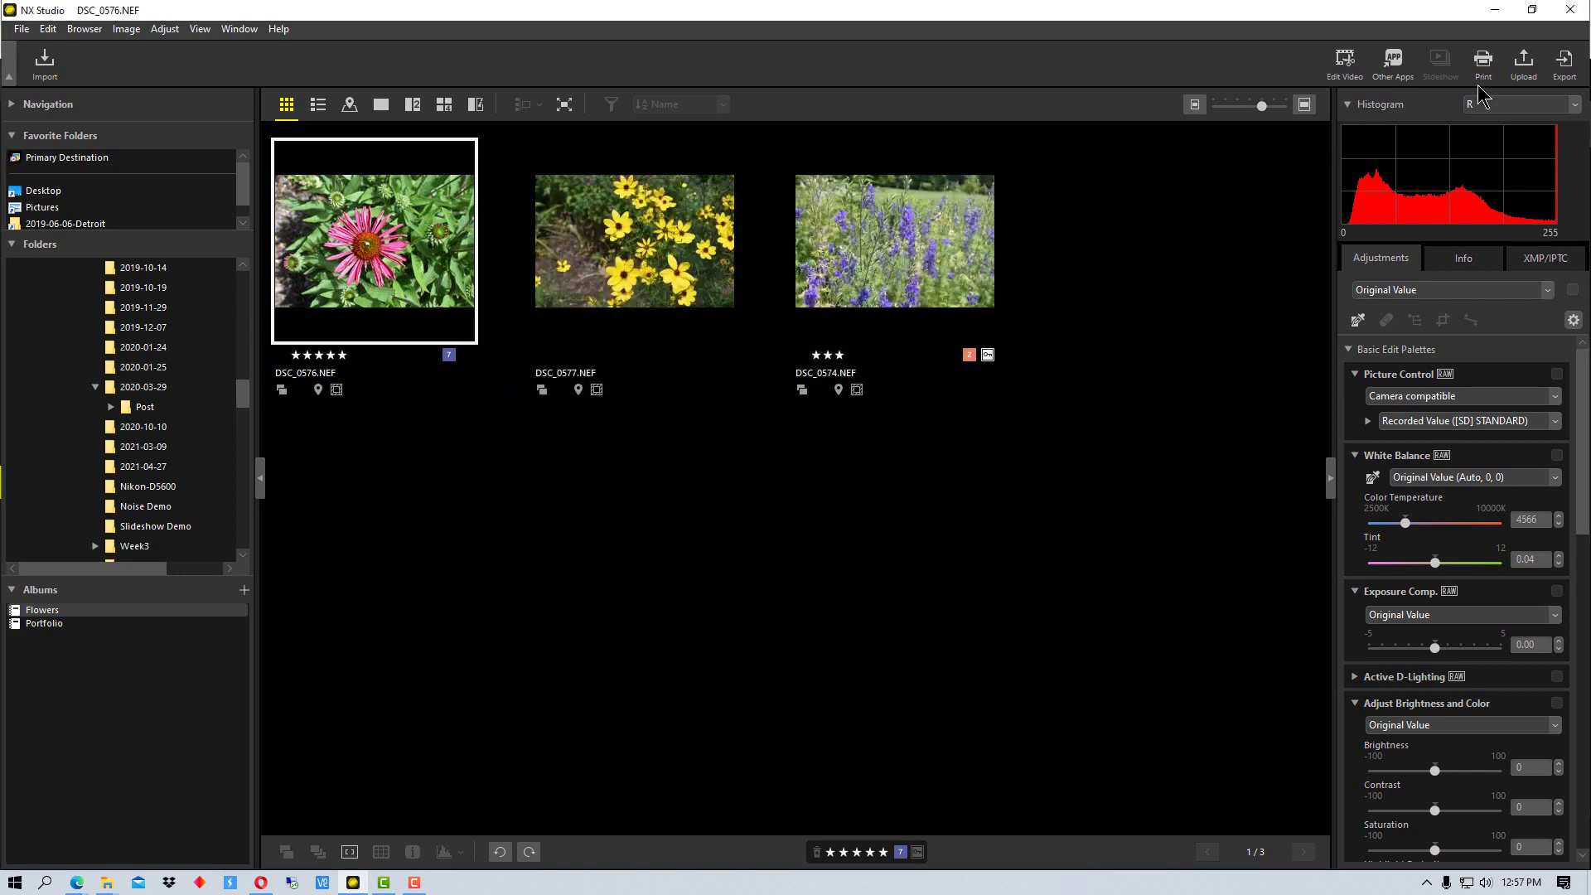
Upload the coneflower photo DSC_0576.NEF to the Portfolio album
left_click(1520, 69)
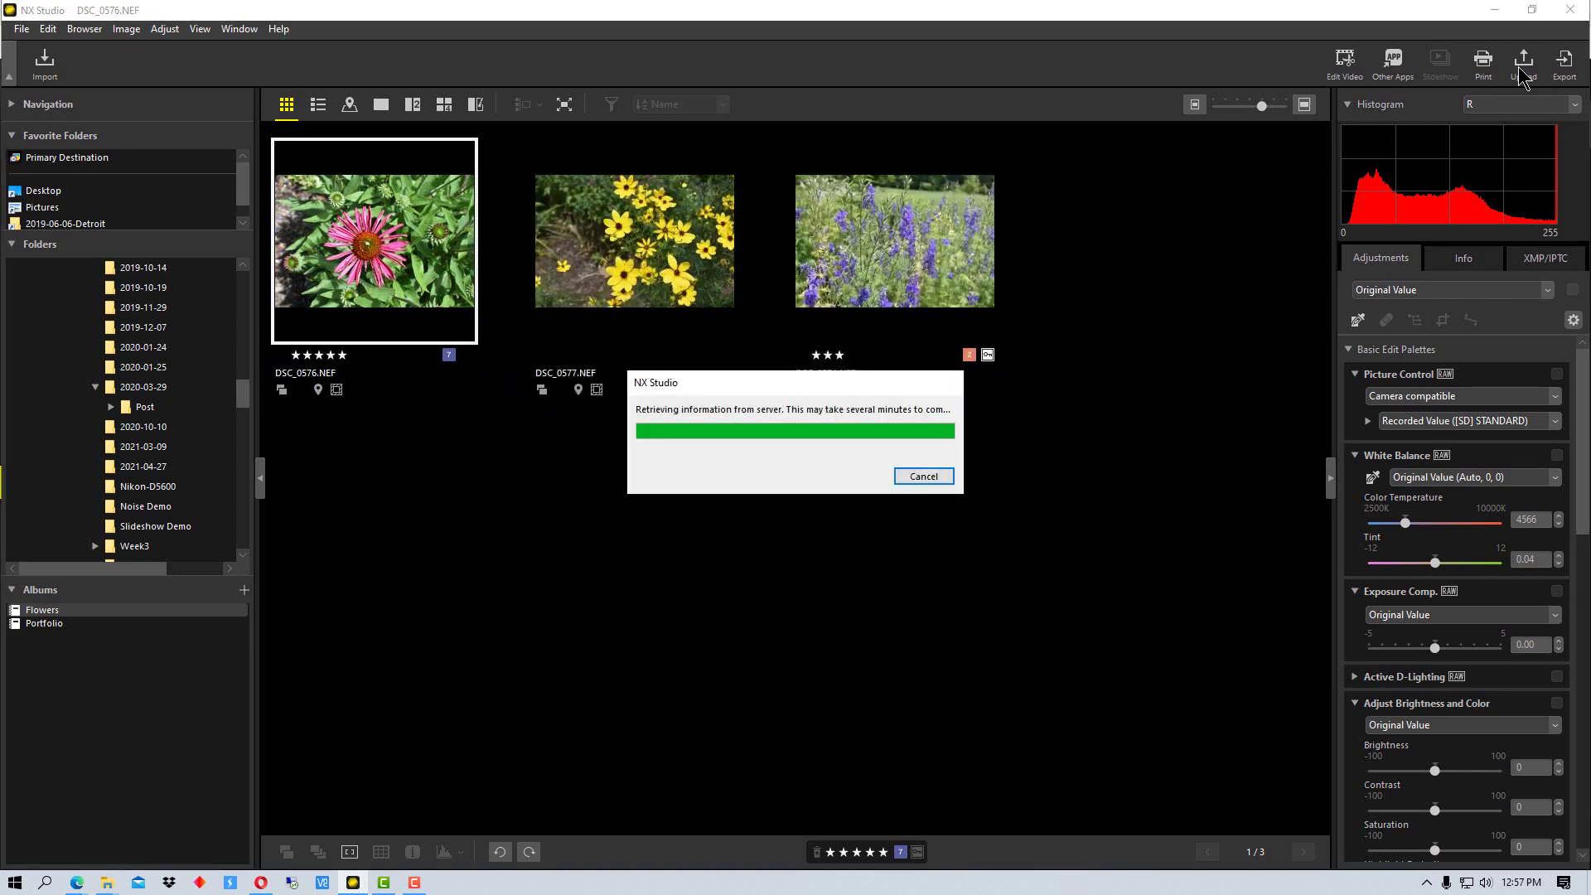
left_click(846, 374)
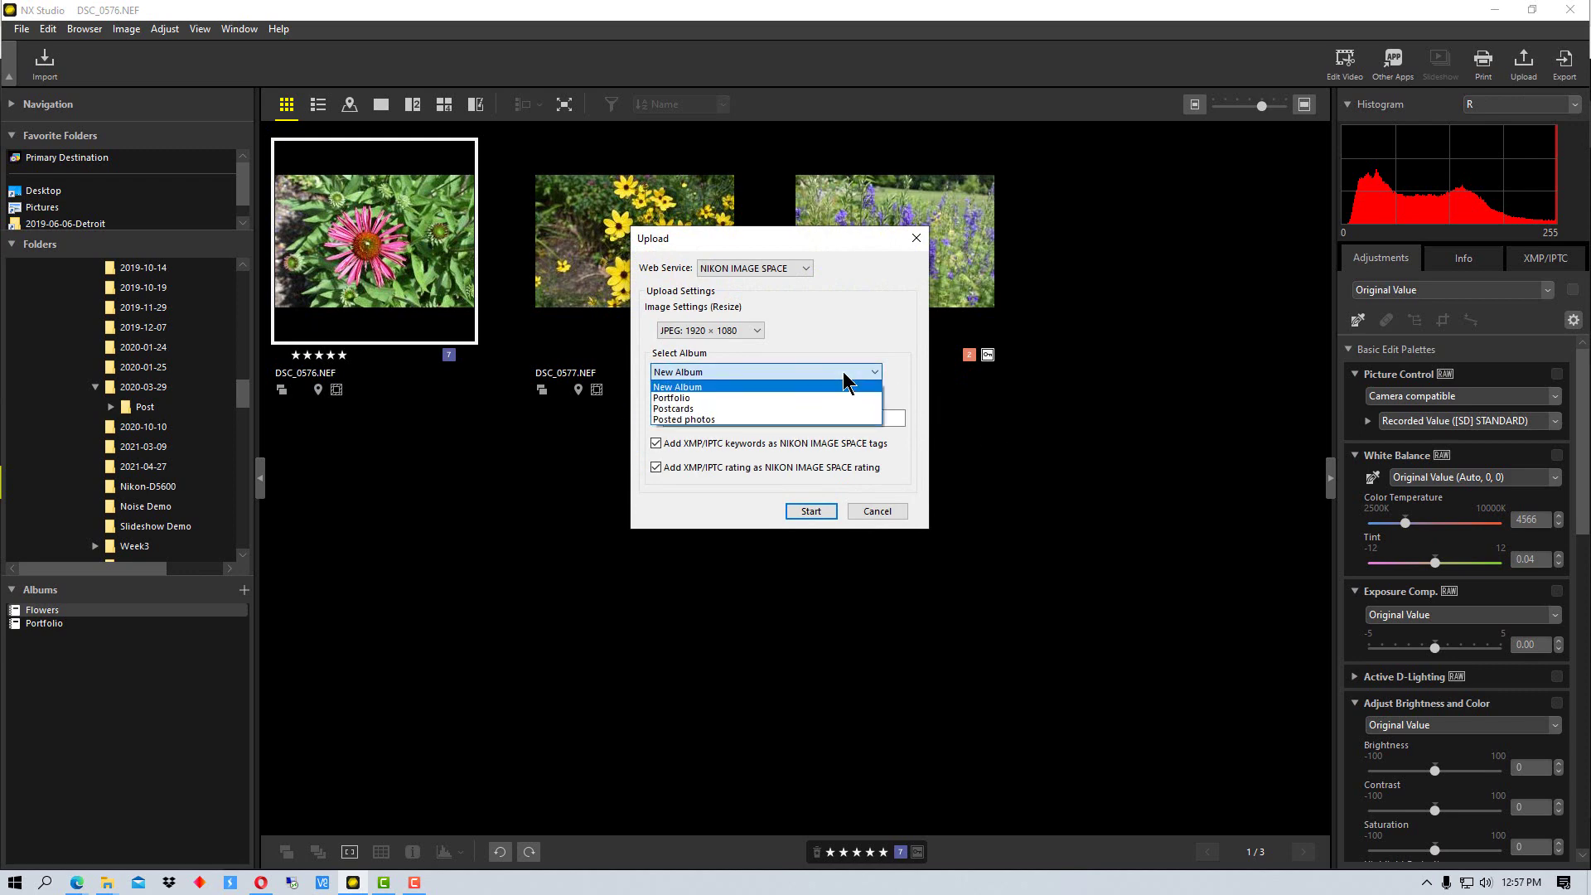
left_click(812, 399)
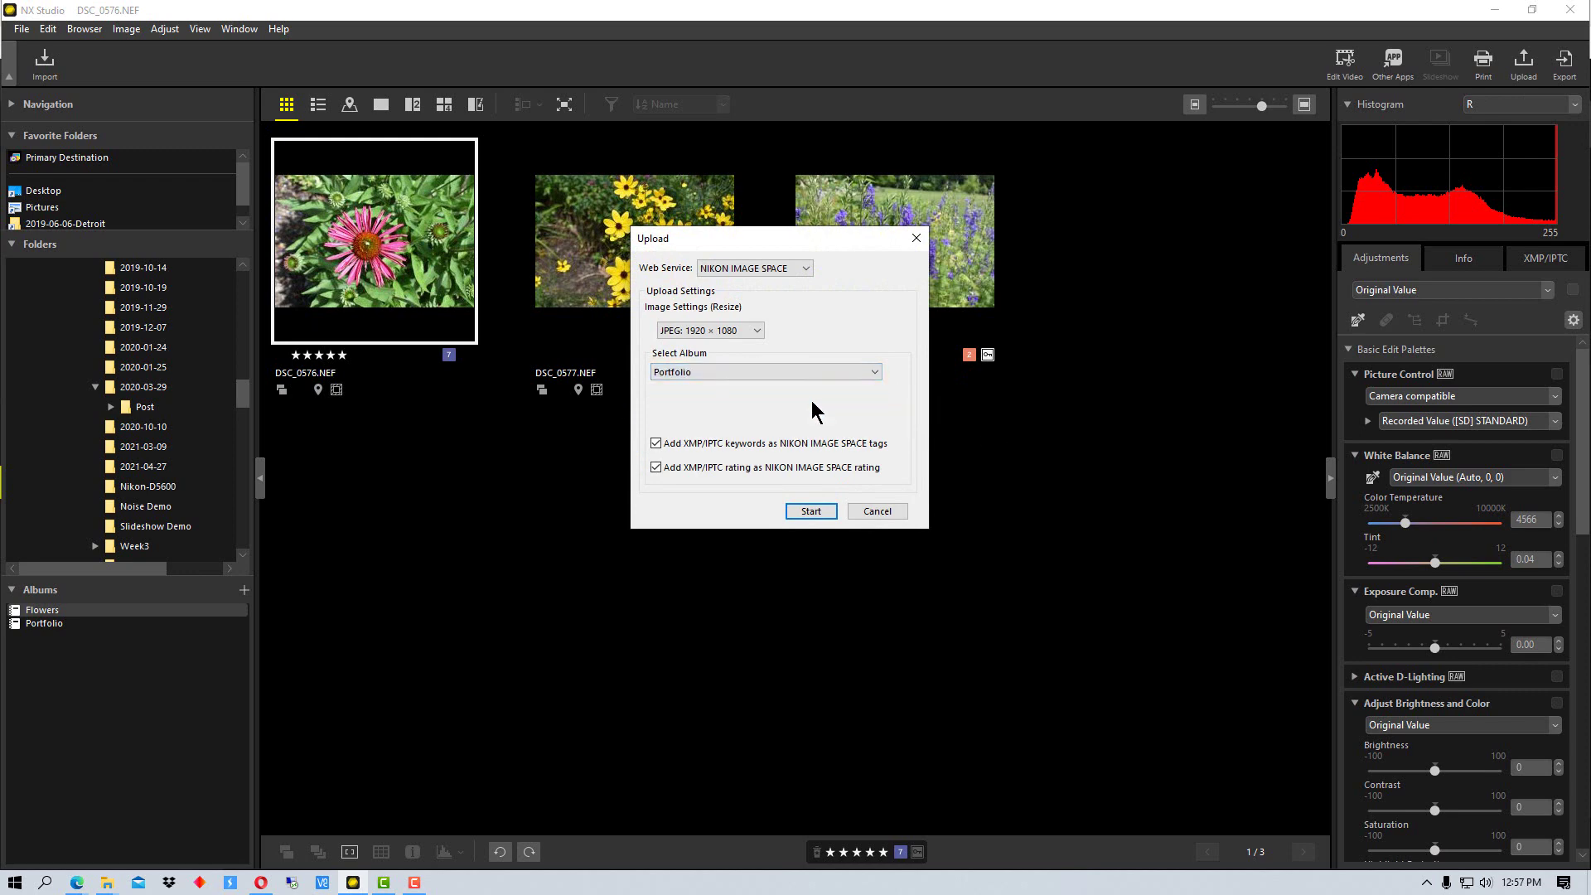
left_click(832, 512)
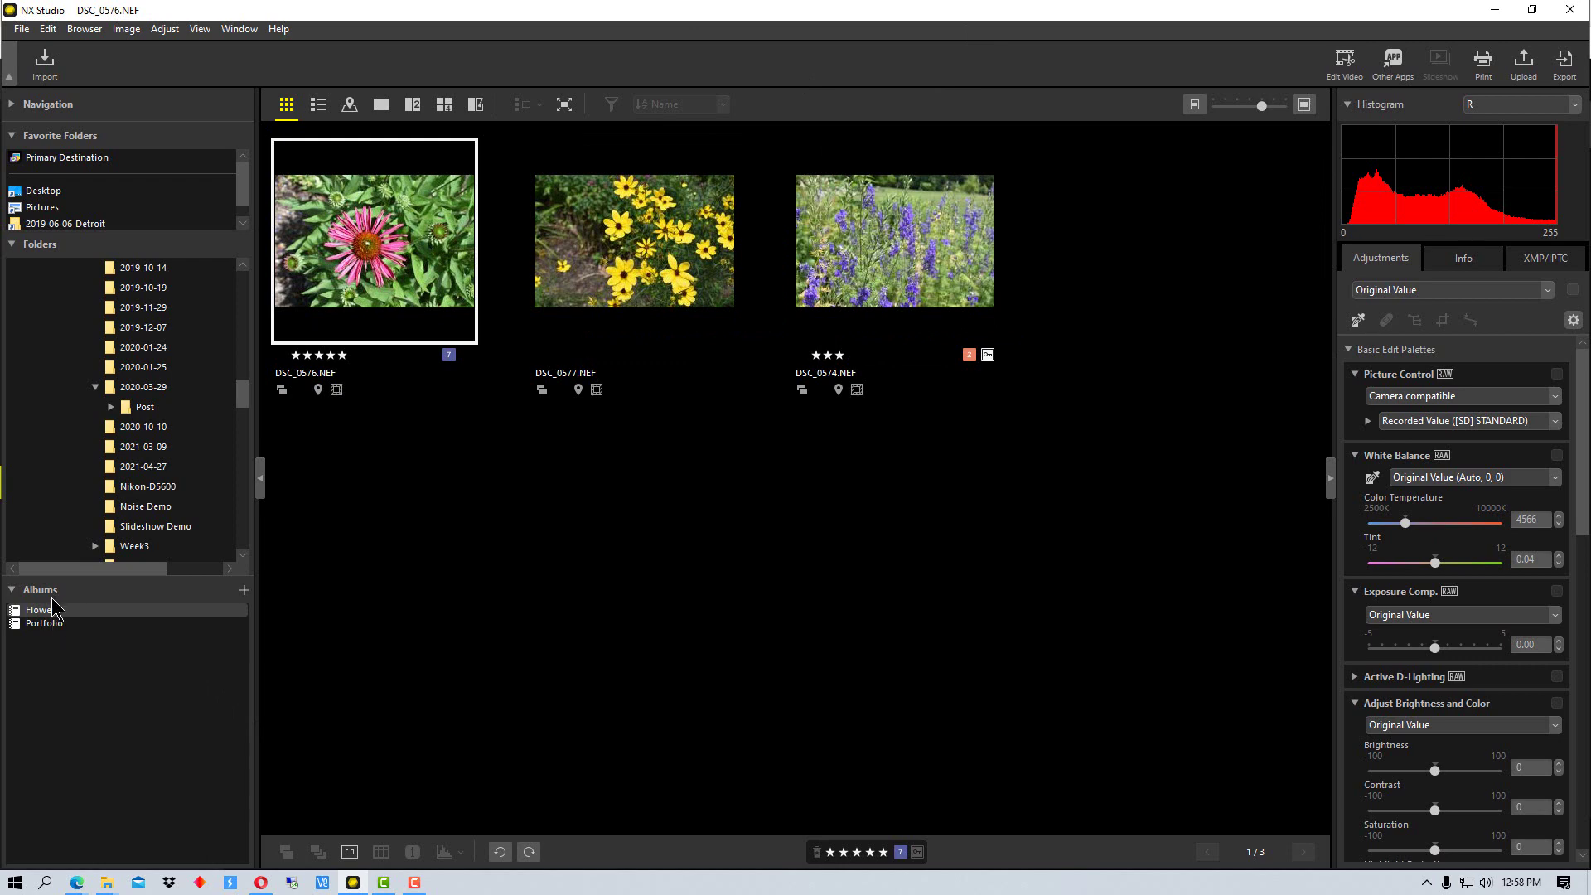
Show the local Portfolio album, check its upload album list, then switch to the browser
left_click(46, 624)
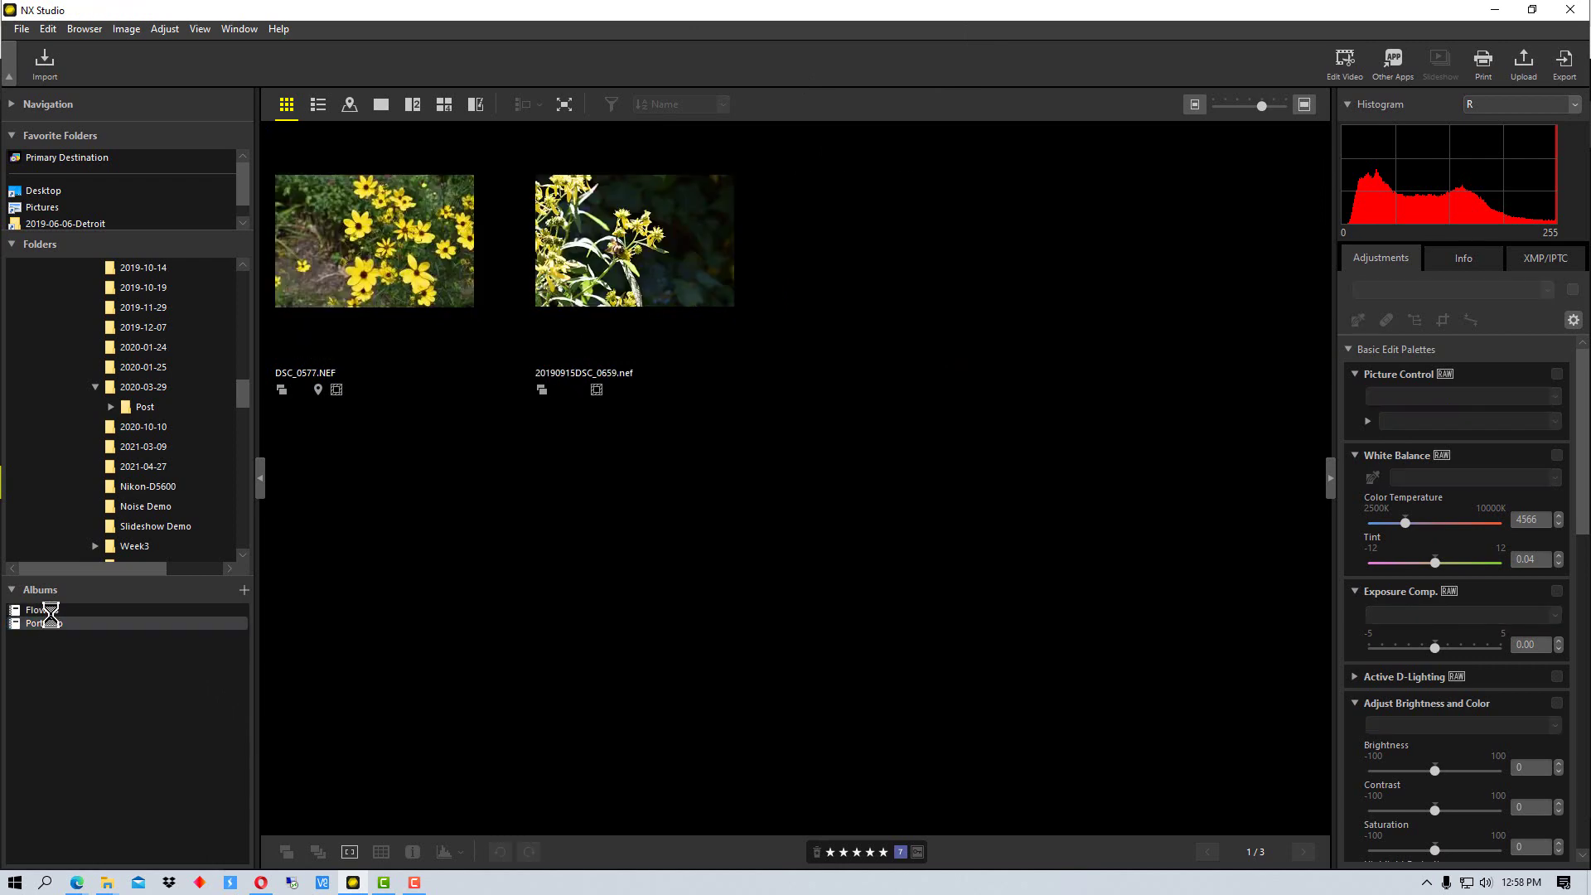
left_click(1523, 61)
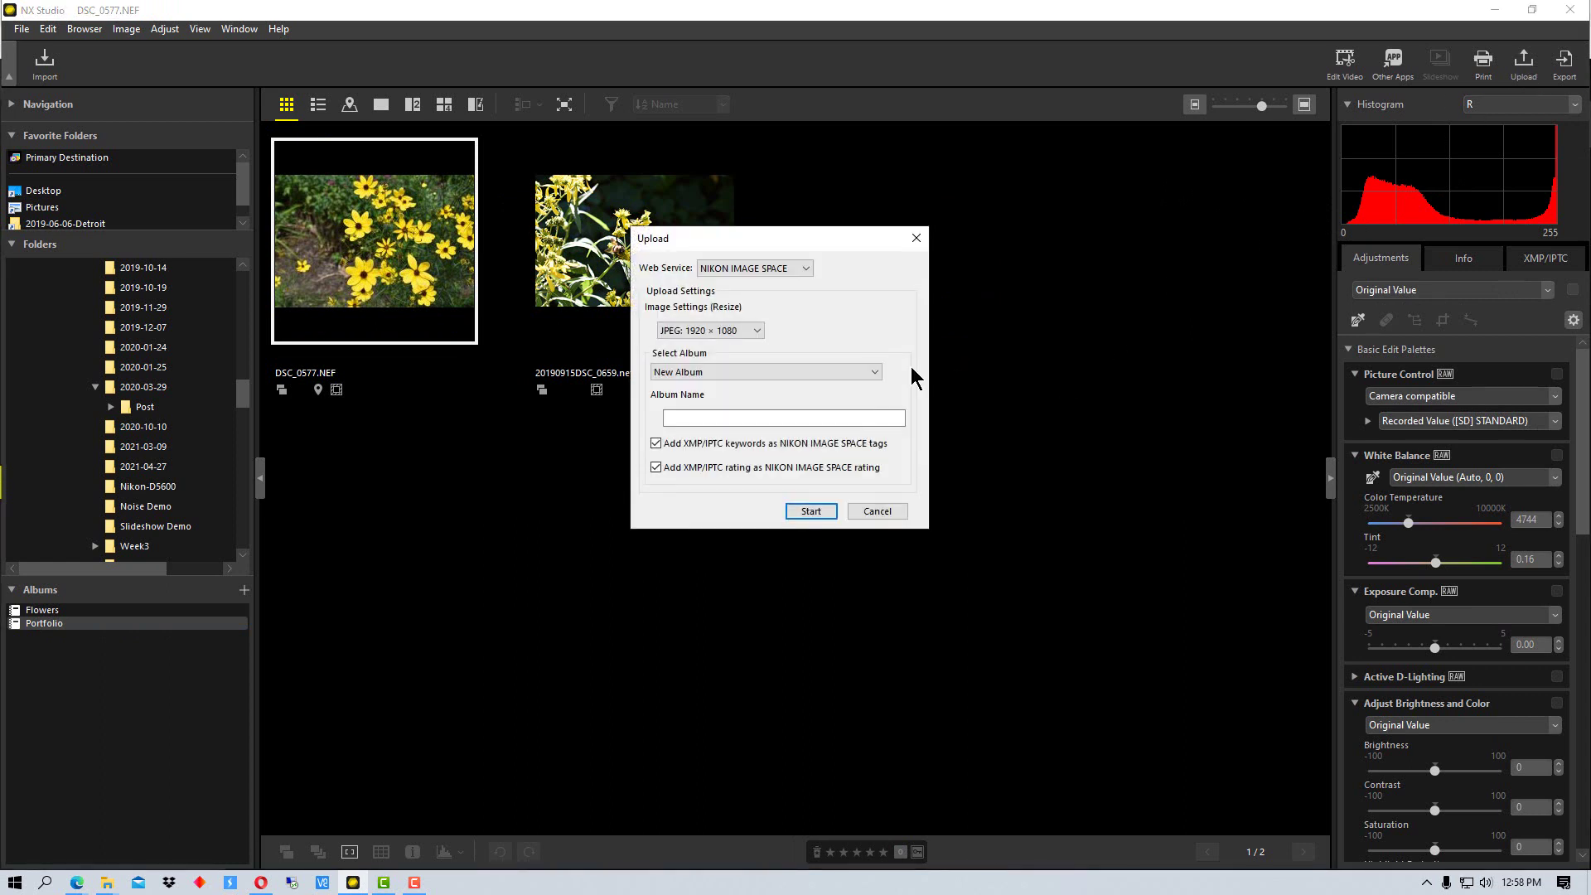
left_click(819, 378)
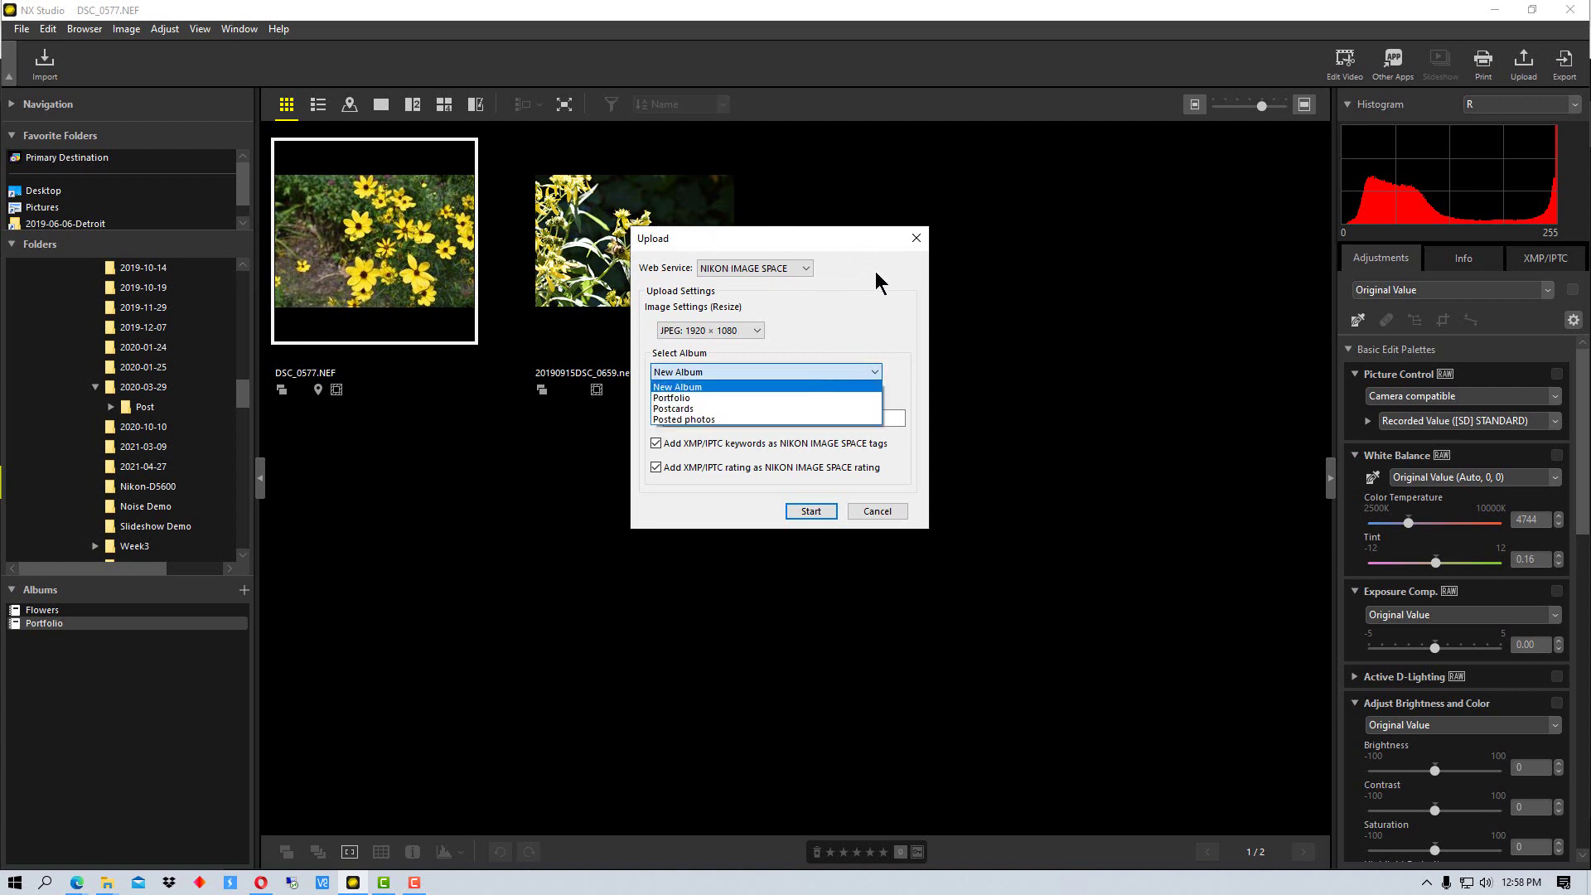
left_click(895, 512)
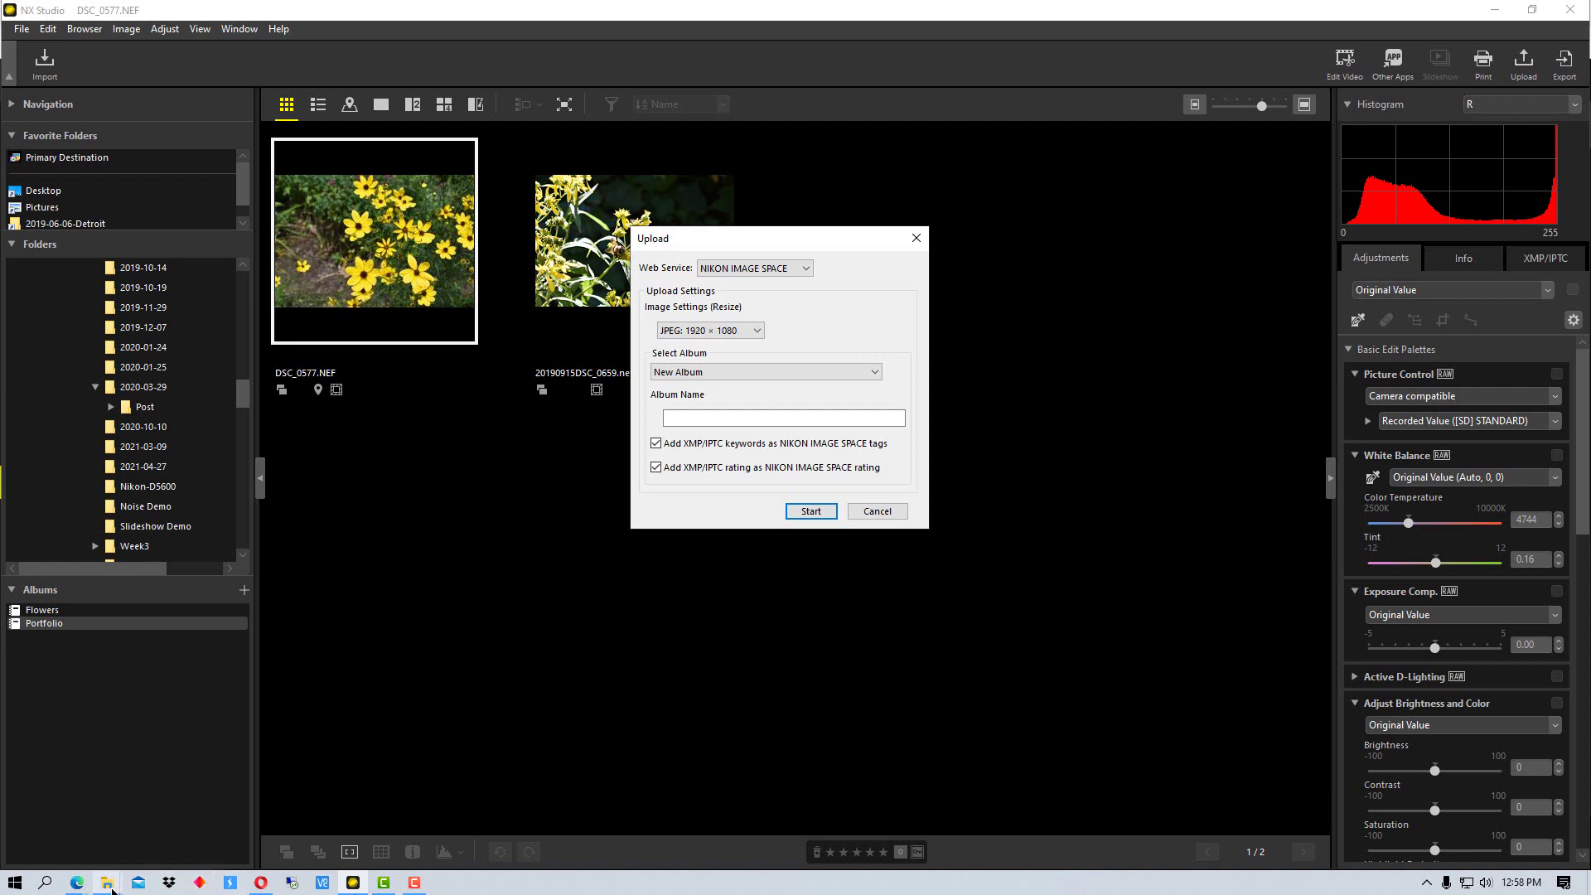
left_click(78, 884)
Open the Postcards album with its photo DSC_0574.jpg and bring up its context menu
left_click(294, 837)
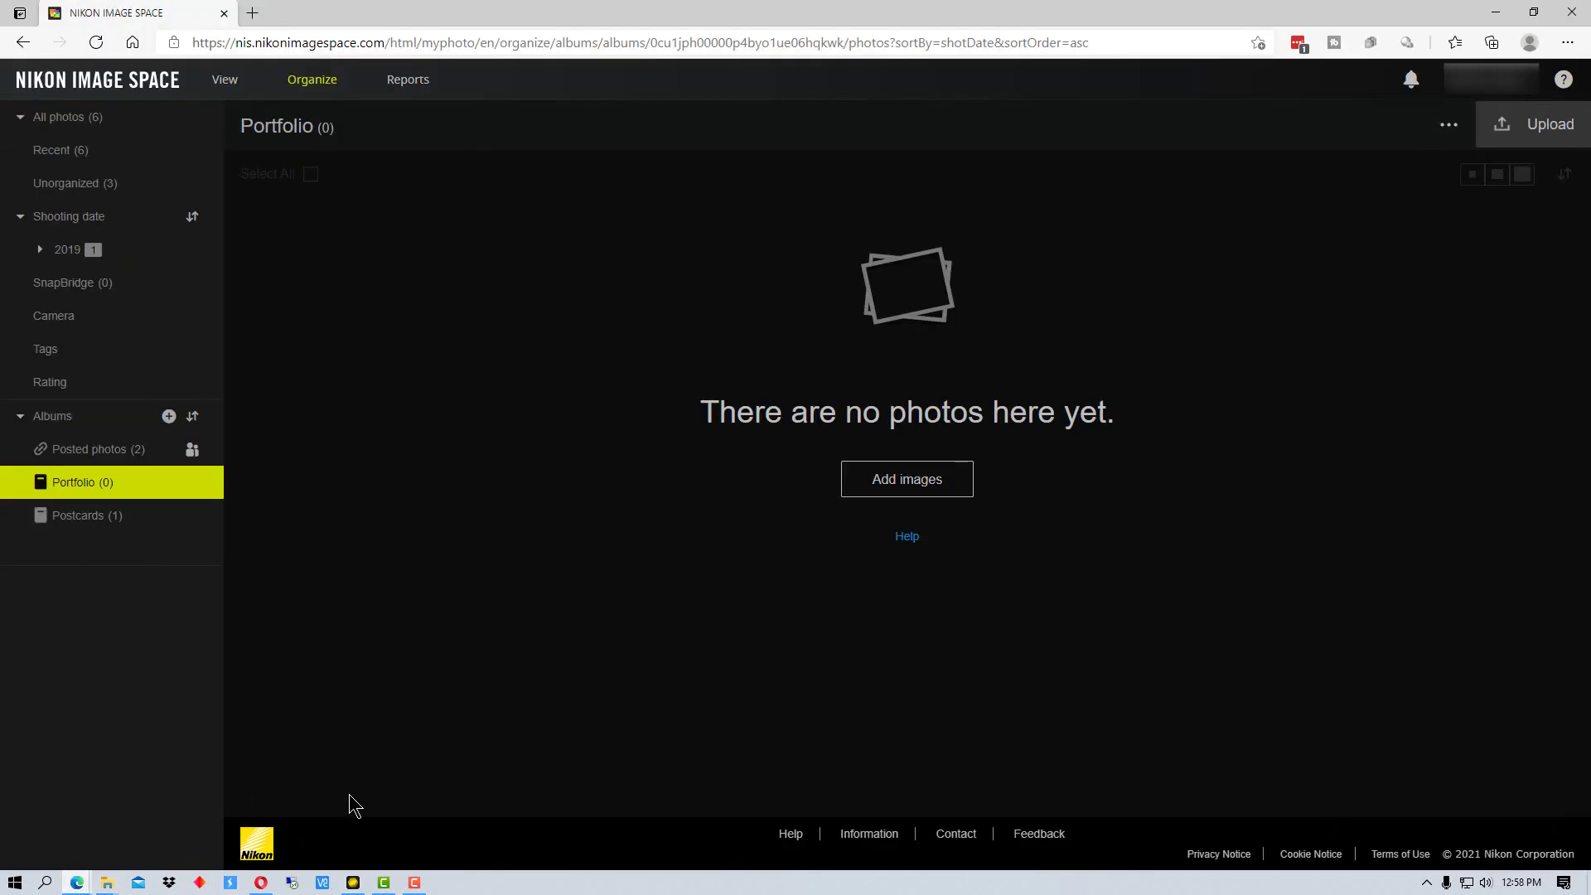
right_click(103, 482)
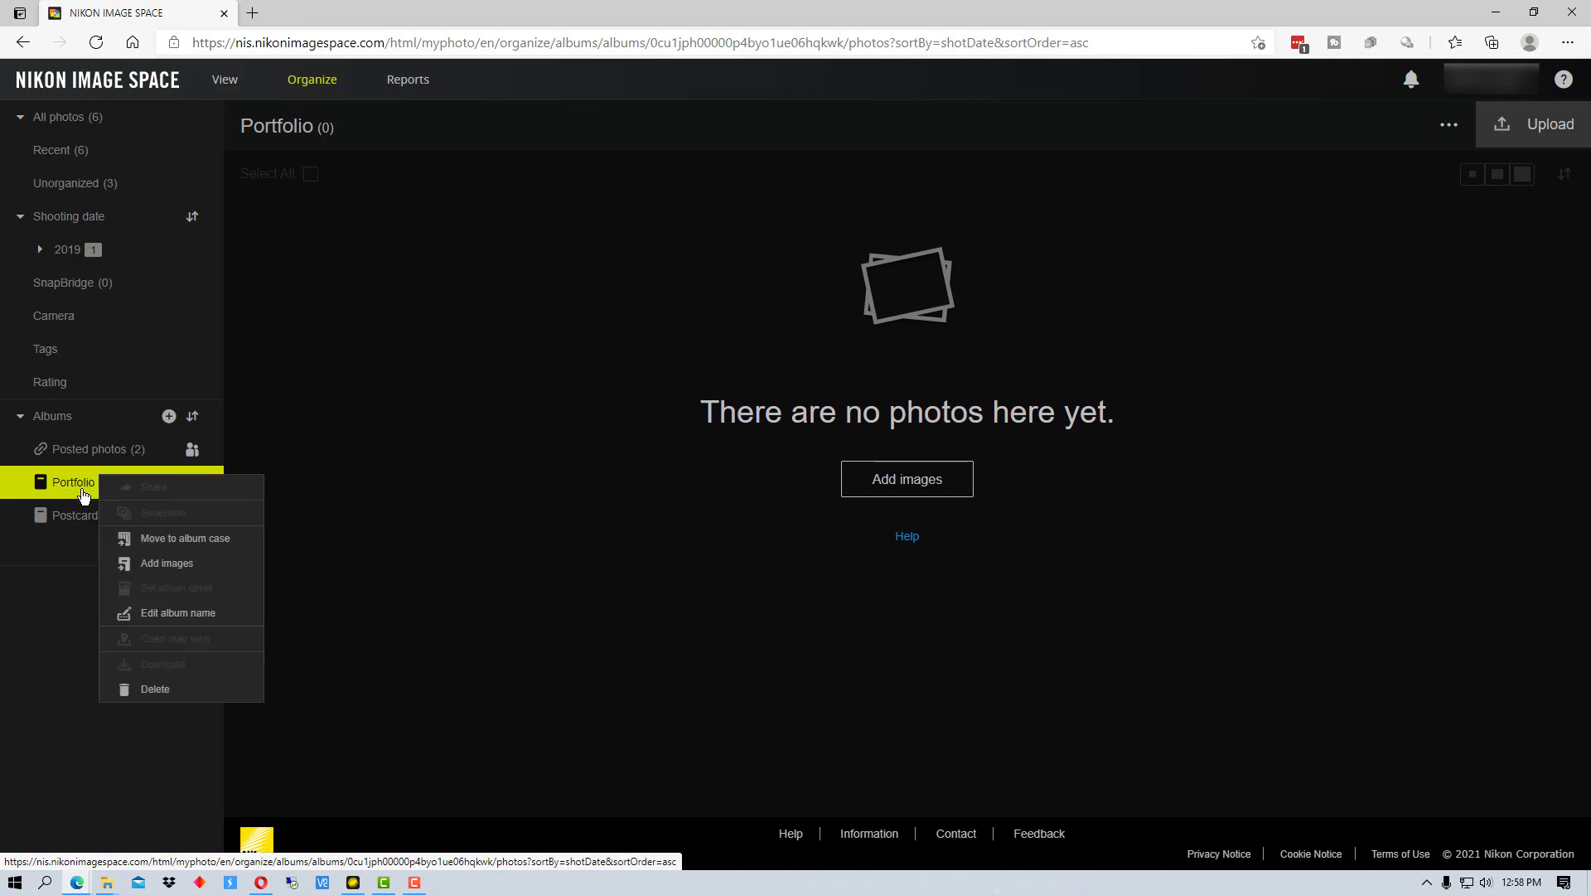
left_click(84, 494)
right_click(83, 488)
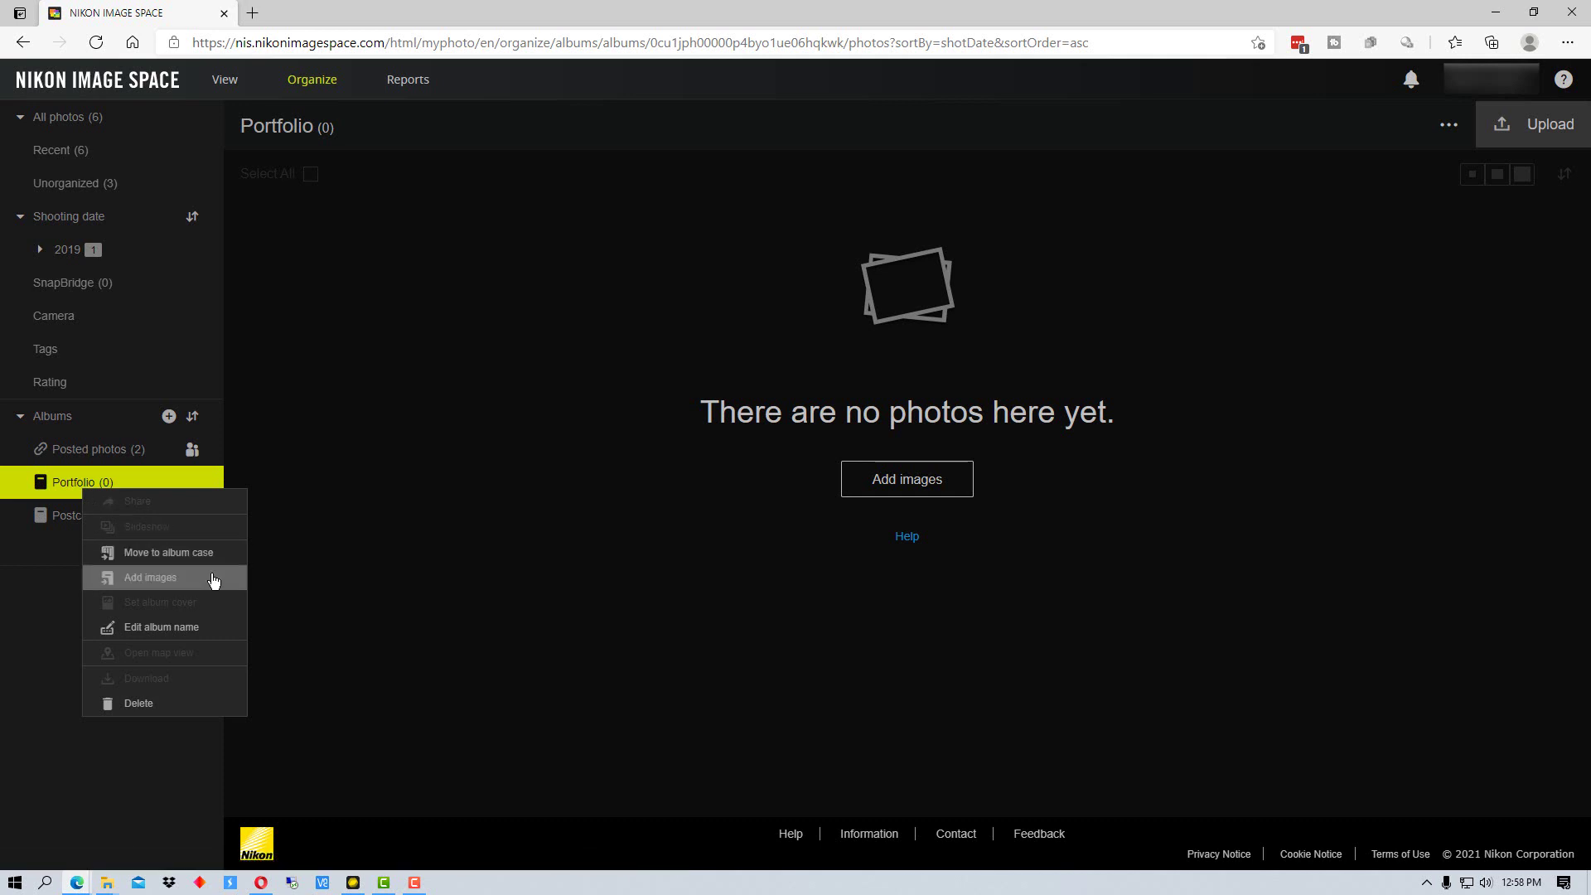
left_click(67, 524)
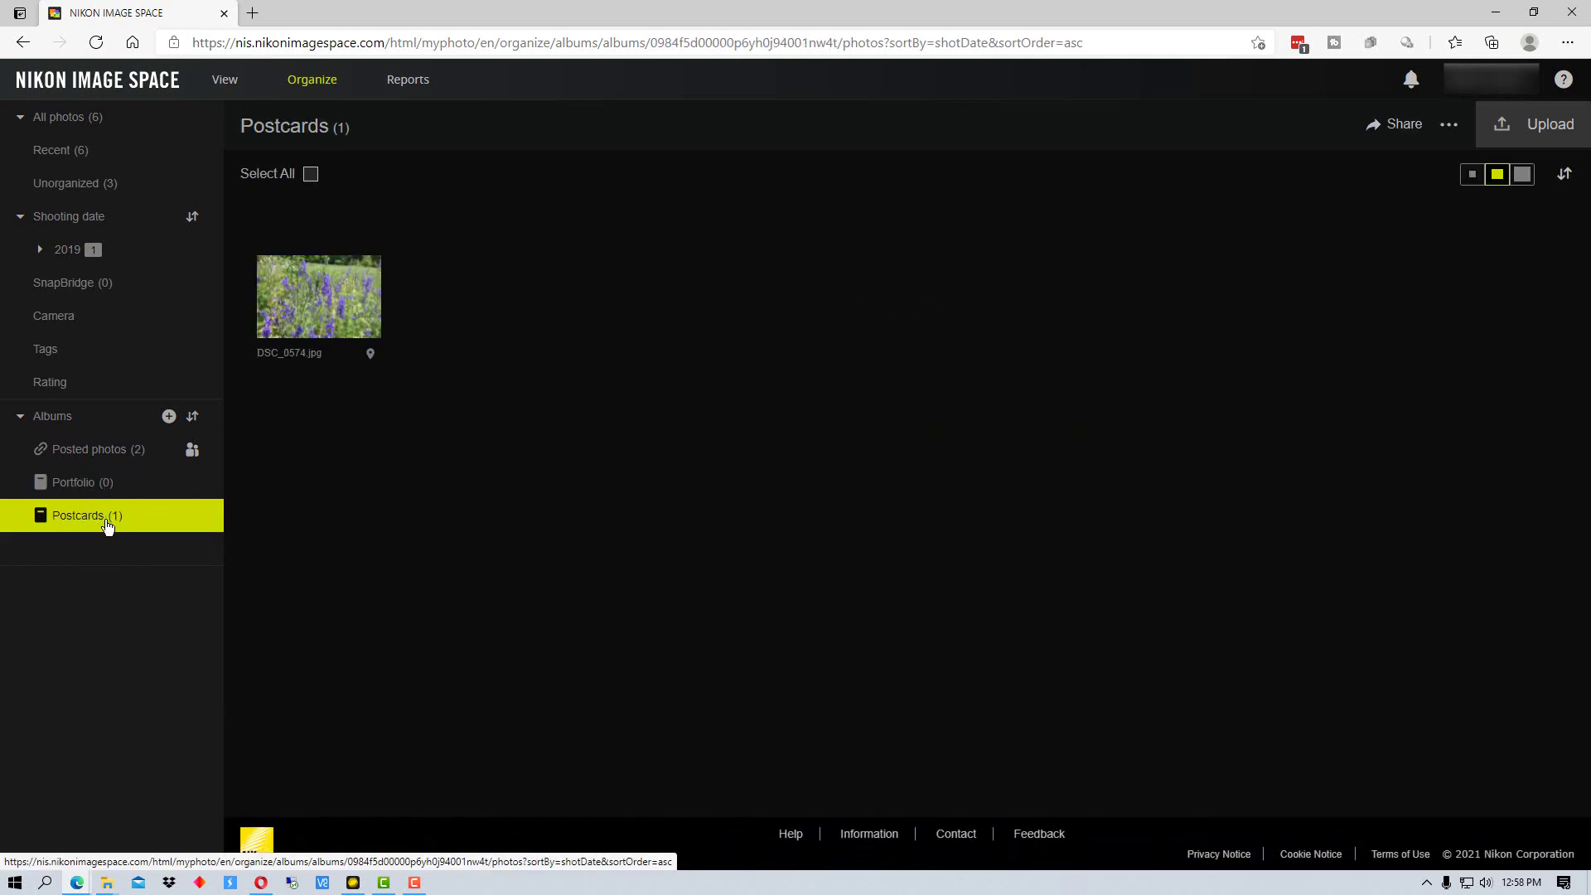
right_click(104, 523)
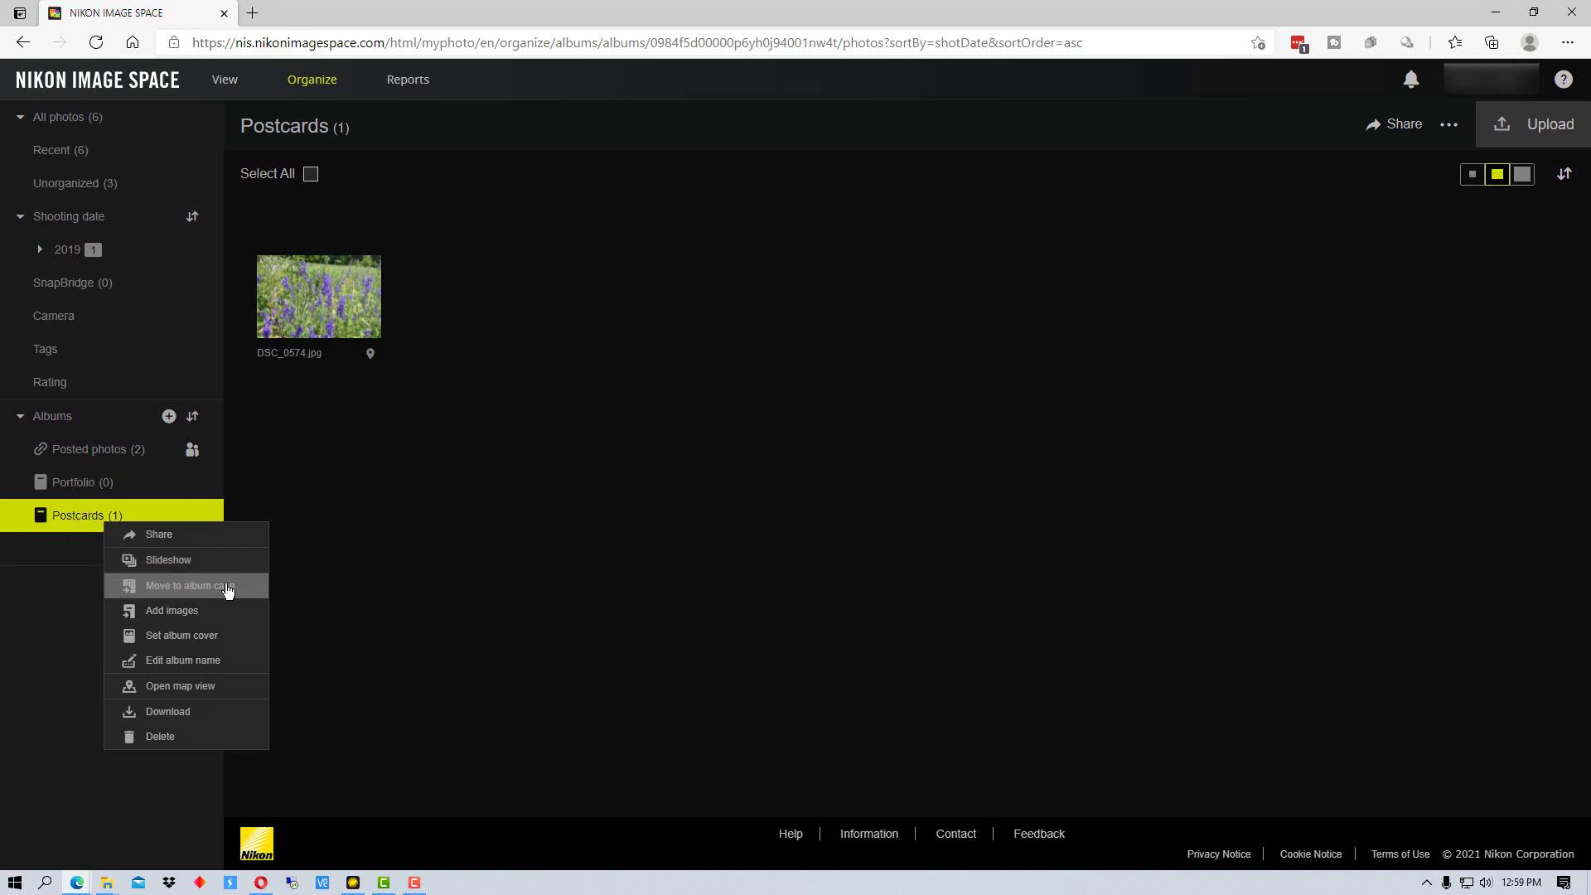
Share the Postcards album publicly and copy its share URL
left_click(207, 545)
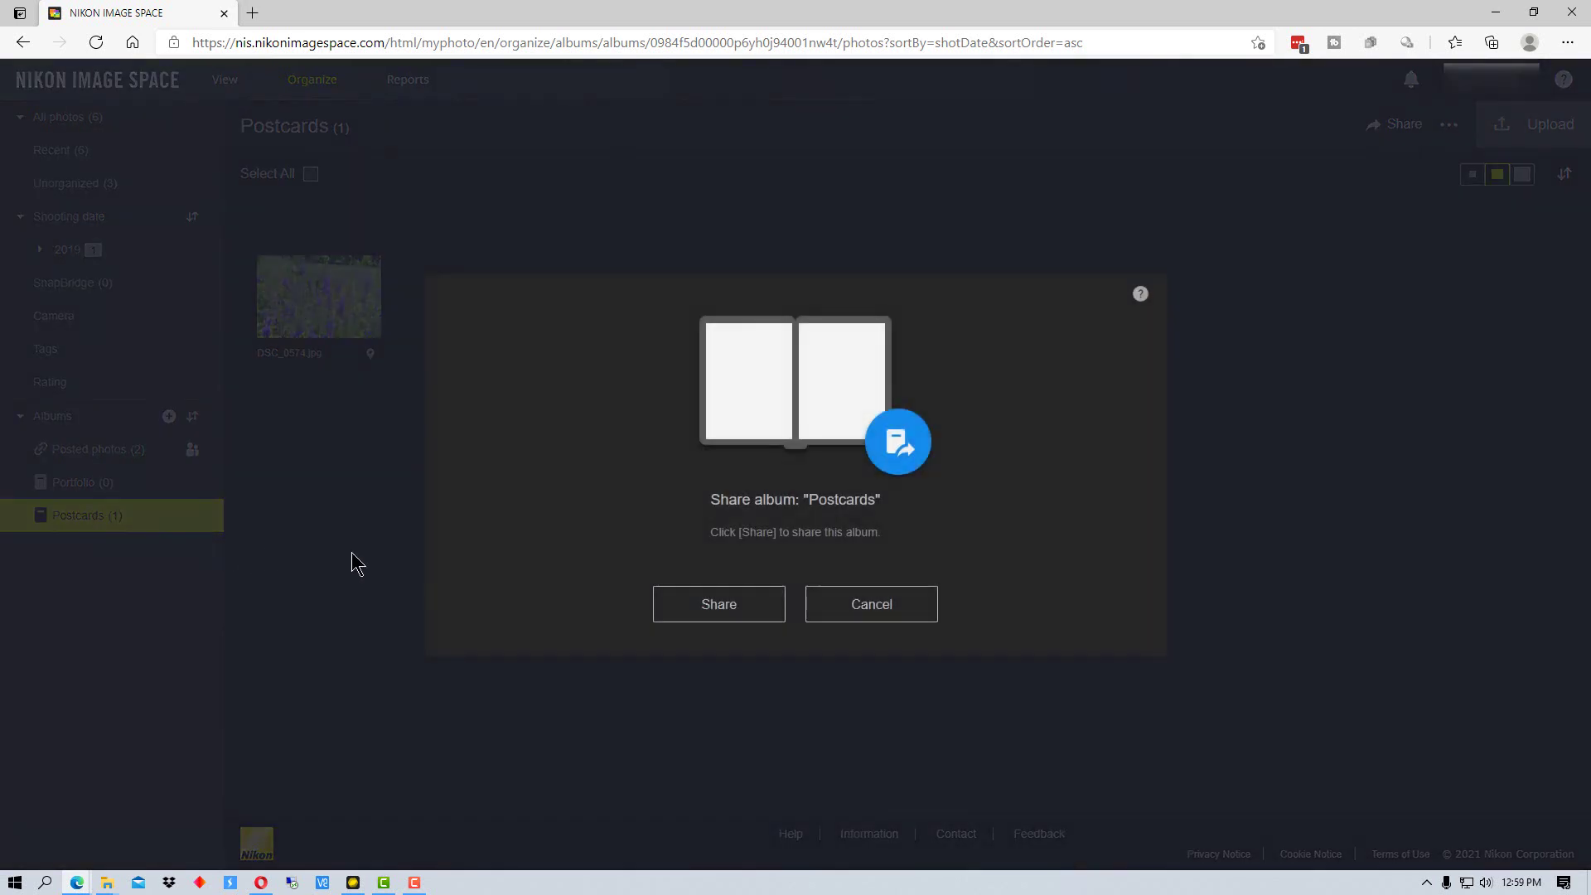
left_click(720, 618)
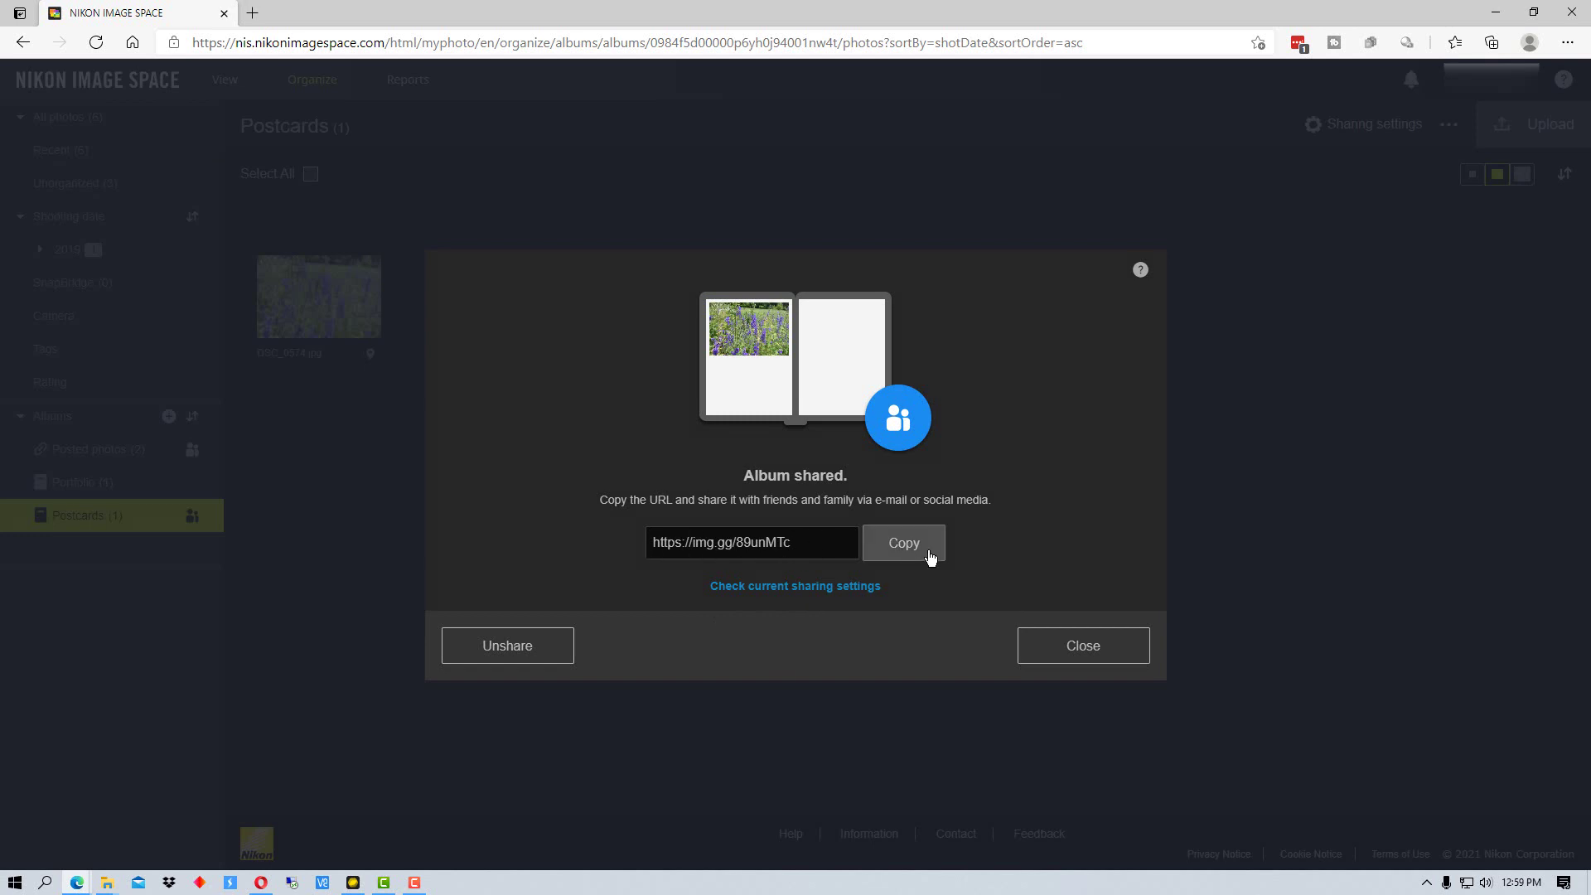
left_click(911, 551)
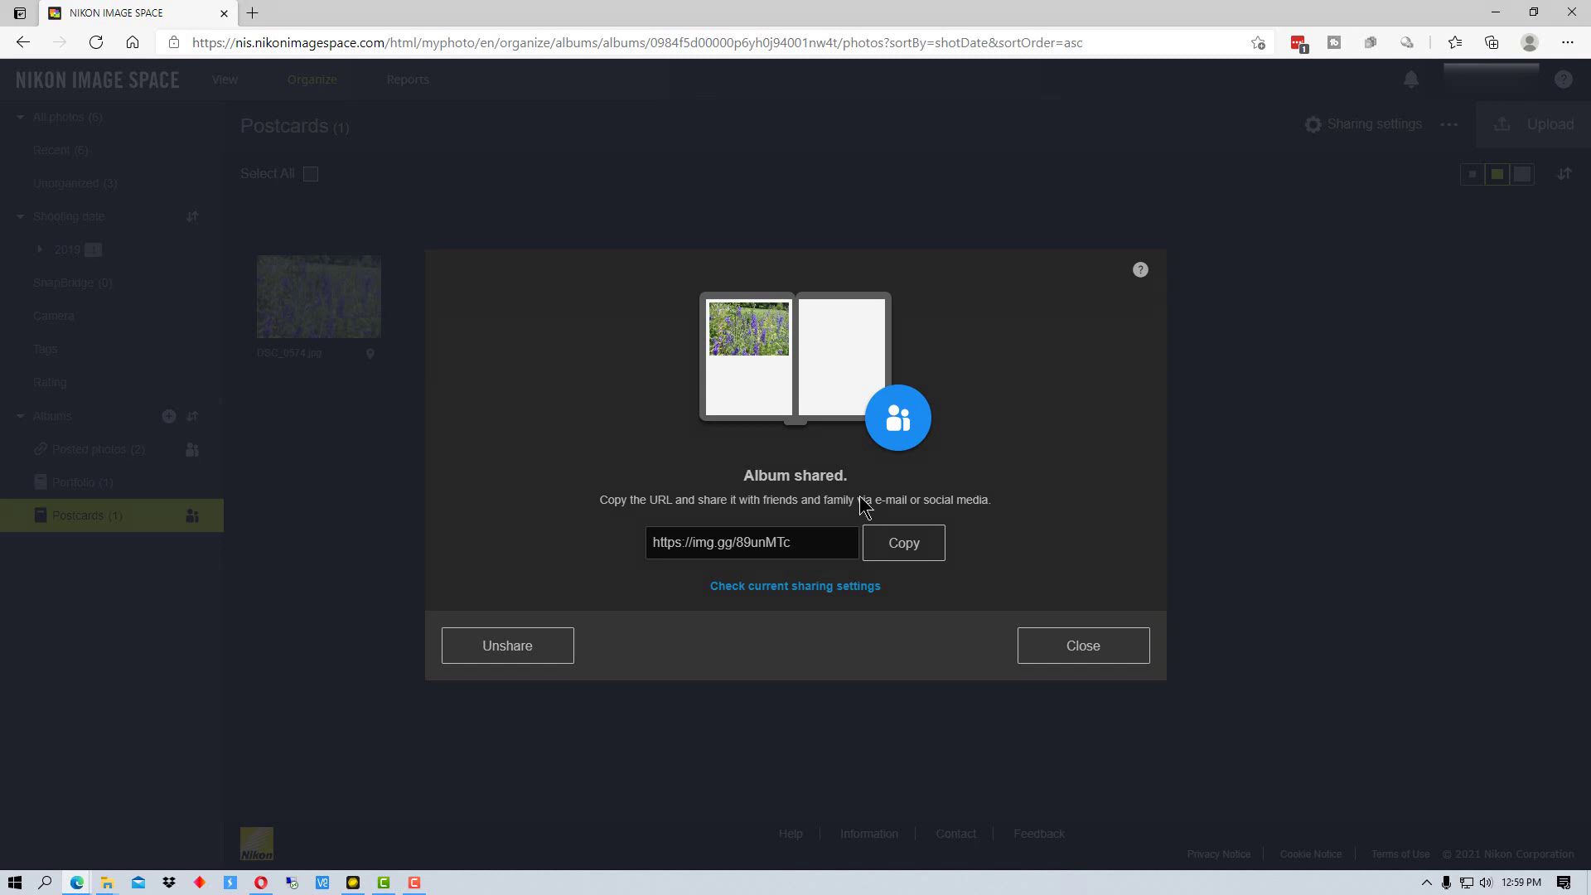
left_click(919, 550)
left_click(1080, 645)
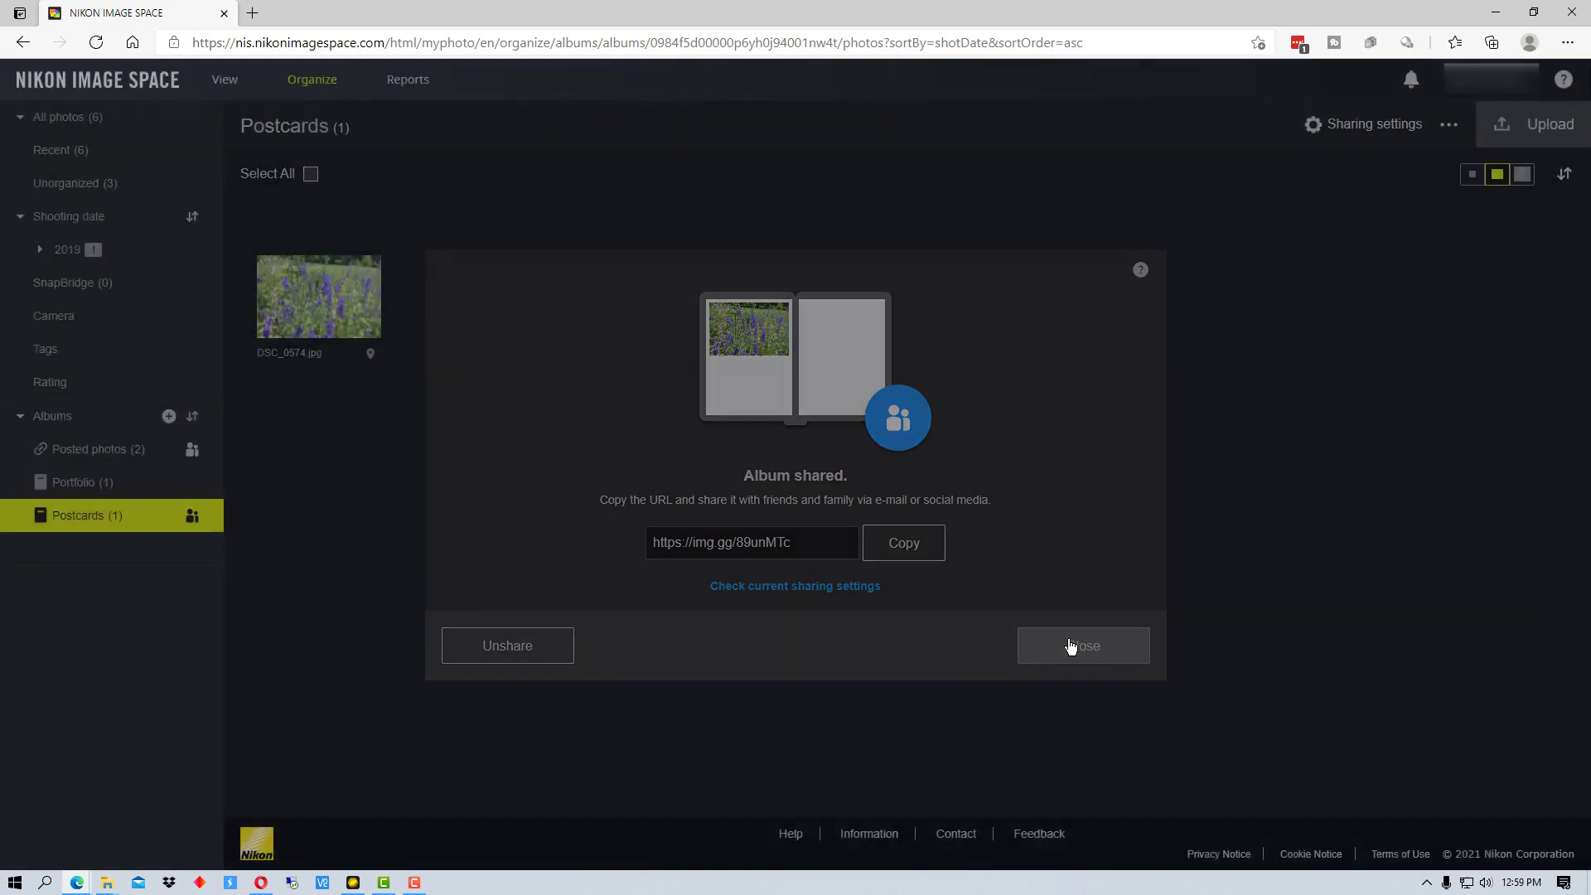
Load the copied Postcards share link in a new browser tab
left_click(251, 12)
key("ctrl+v")
key("Return")
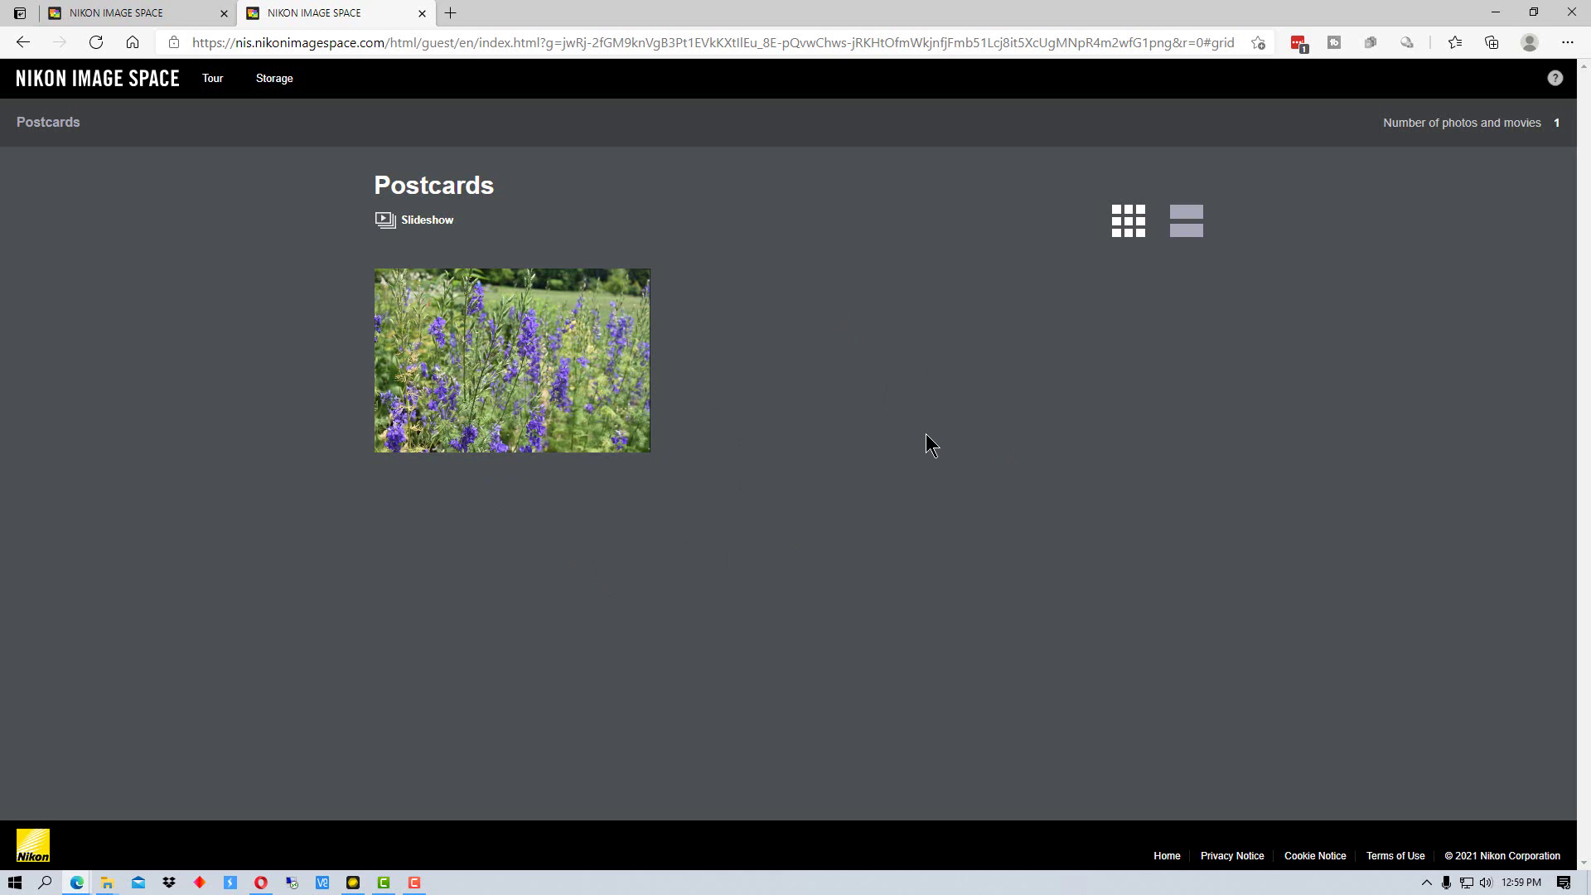
Return to NX Studio and cancel the pending upload, leaving Portfolio's two photos showing
left_click(353, 882)
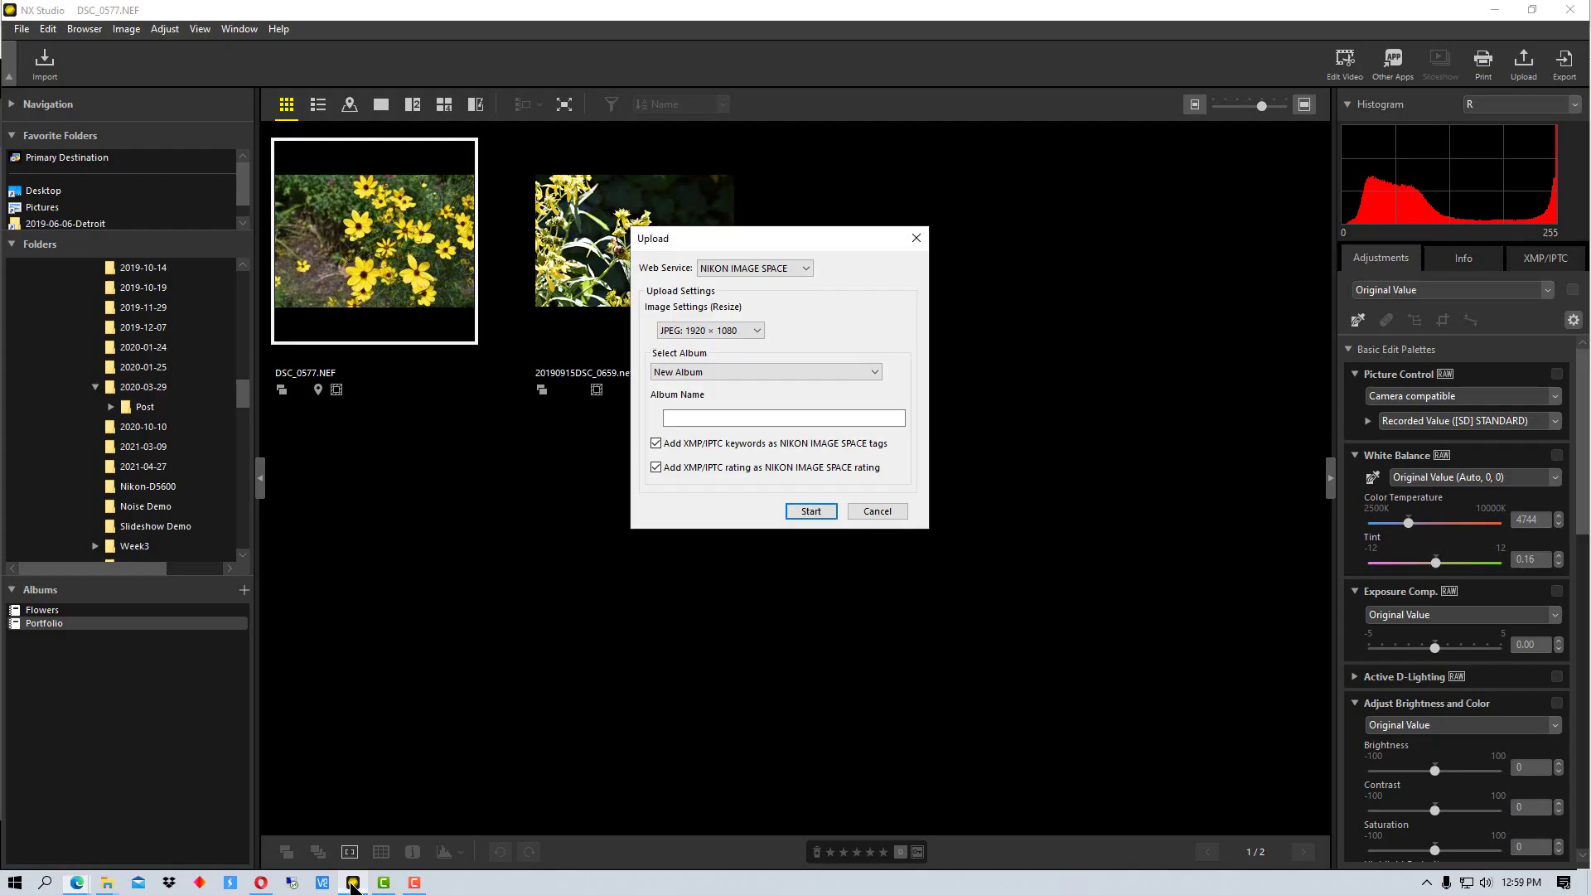
left_click(881, 512)
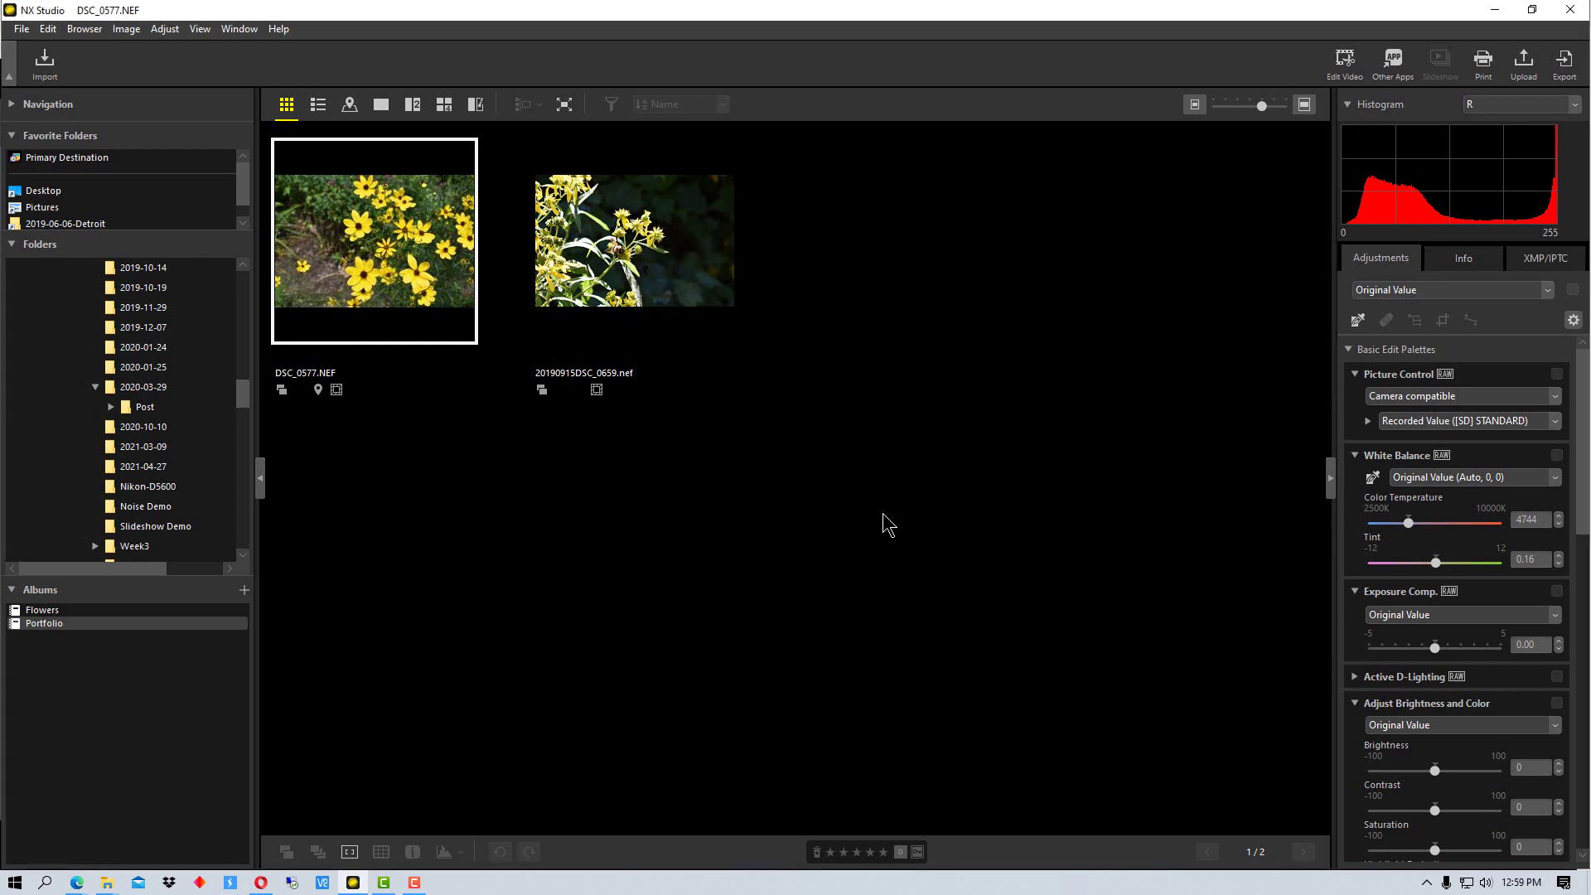